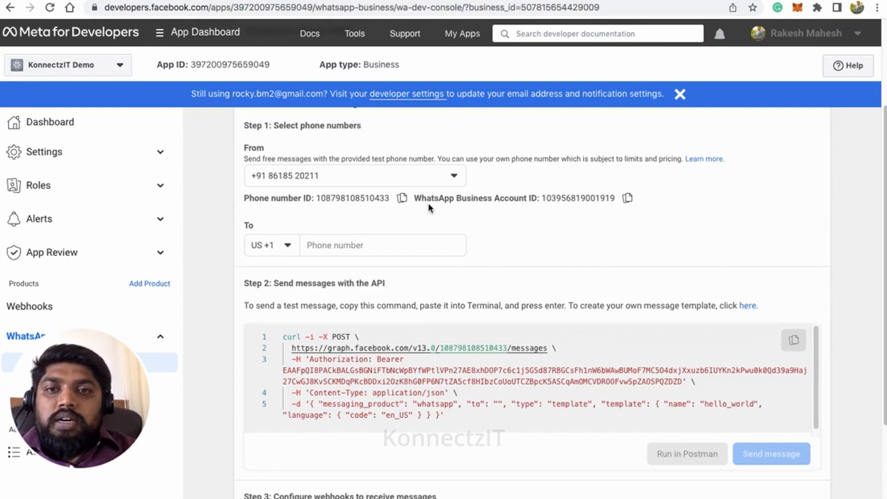
# Step: Check the existing WhatsApp message templates, then go to the KonnectzIT apps search box
pyautogui.scroll(3, 430, 199)
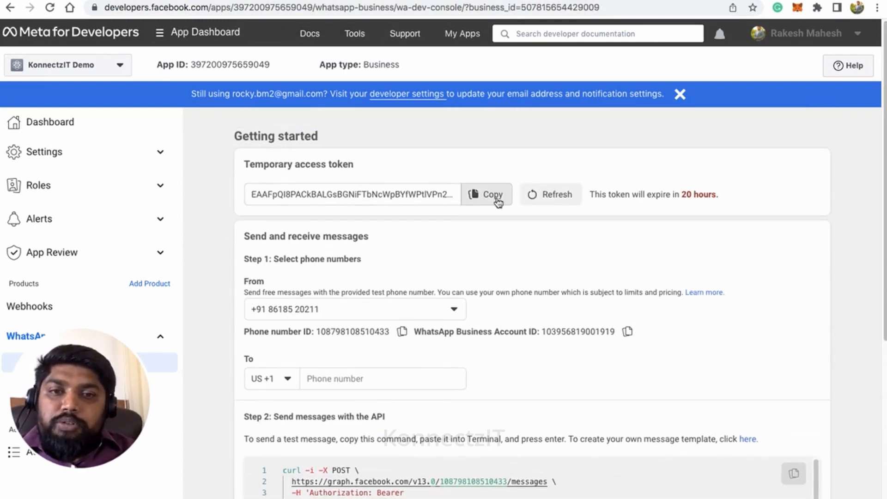
pyautogui.scroll(-3, 462, 201)
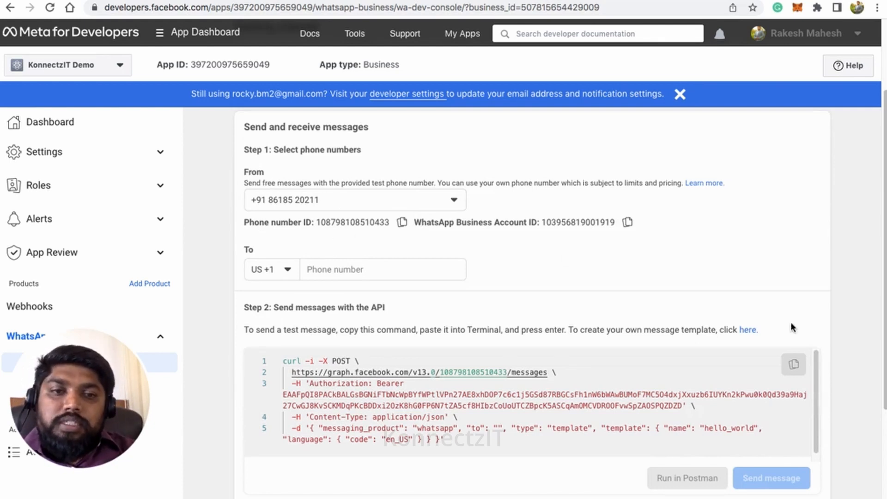
pyautogui.click(746, 330)
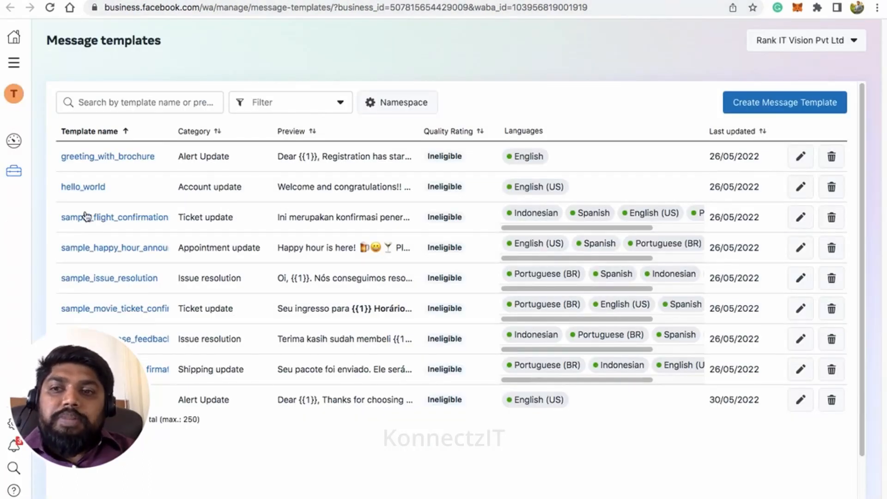
pyautogui.click(336, 1)
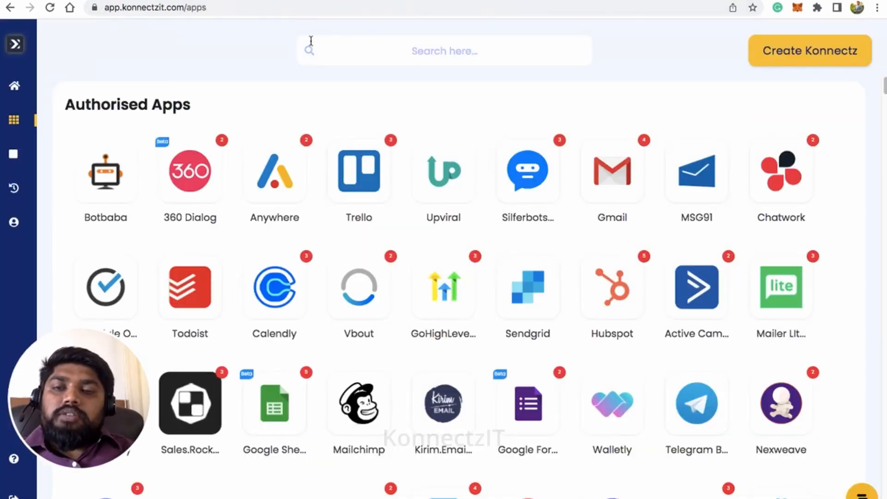
pyautogui.click(349, 44)
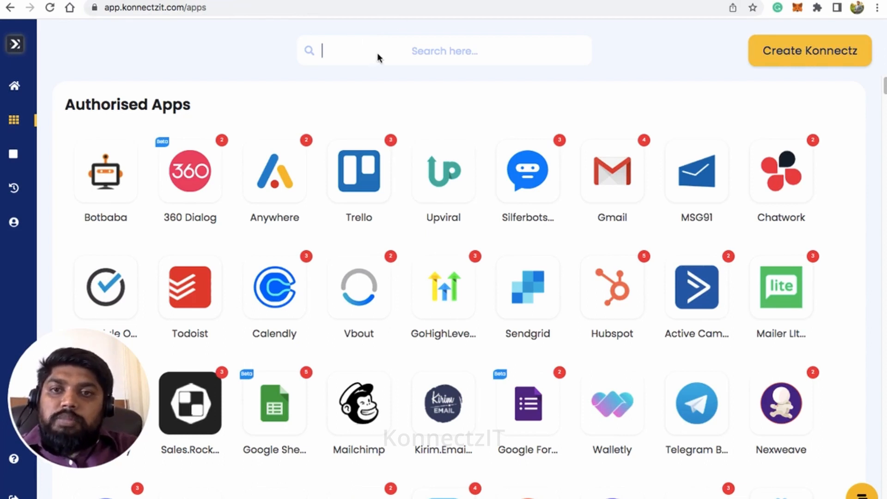
# Step: Search for 'whatsapp' and start adding a new WhatsappCloudApi account
pyautogui.write('what')
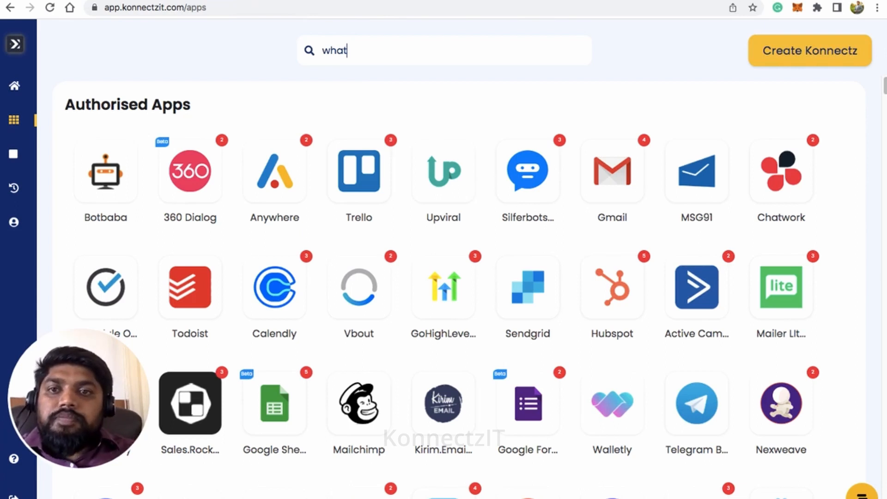
pyautogui.write('sapp')
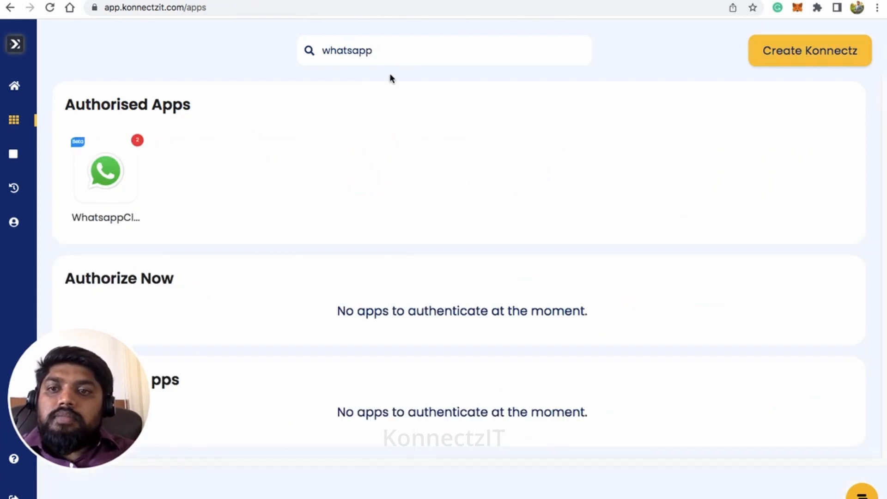
pyautogui.click(110, 173)
pyautogui.click(331, 186)
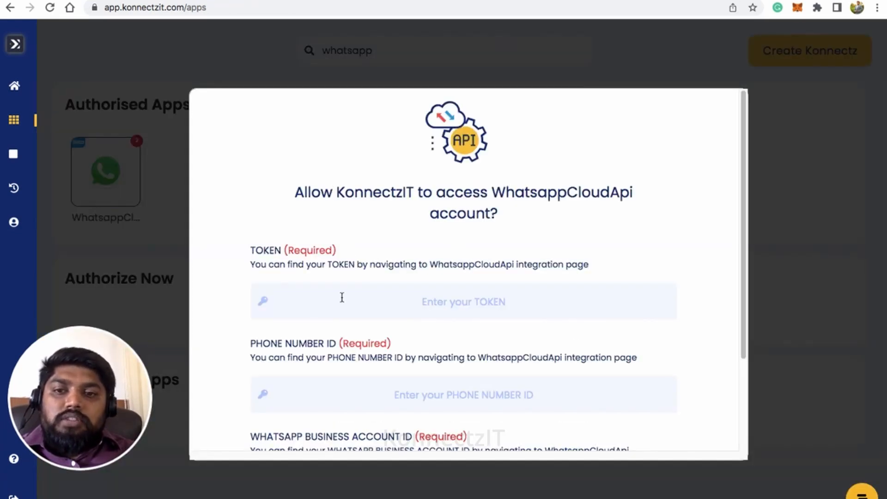
# Step: Copy the temporary access token from the developer console into the authorisation form
pyautogui.click(341, 298)
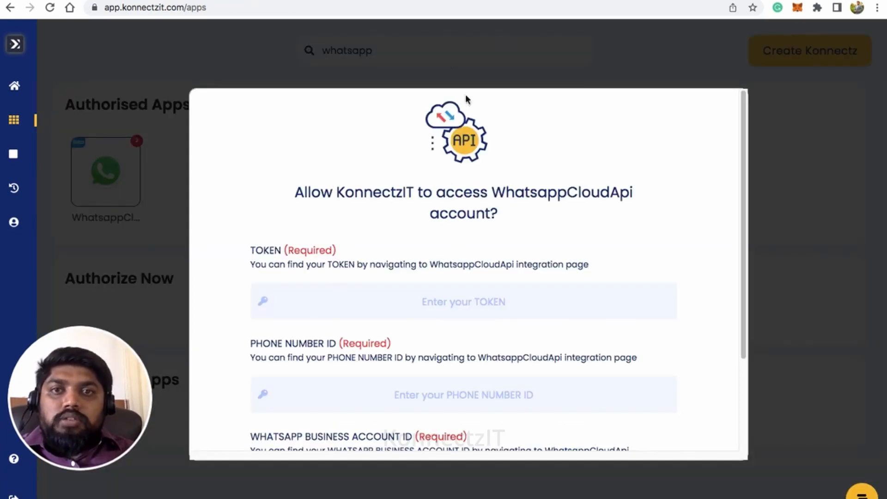
pyautogui.click(418, 1)
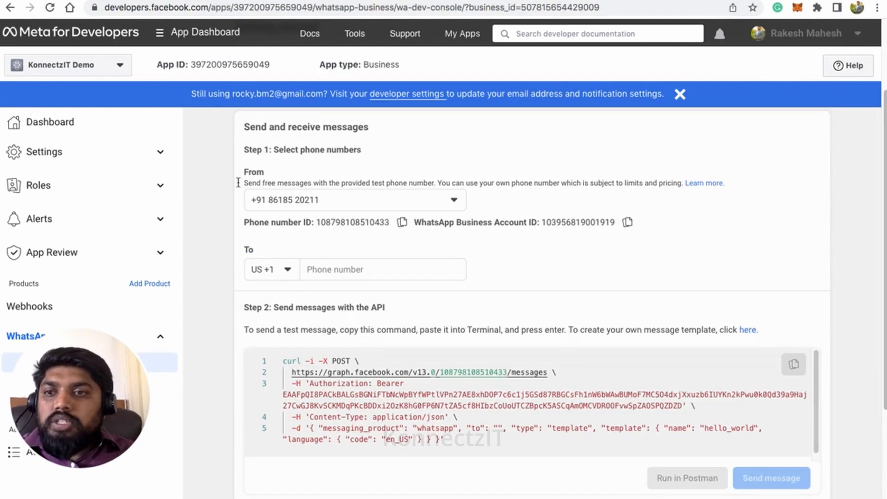
pyautogui.scroll(3, 416, 184)
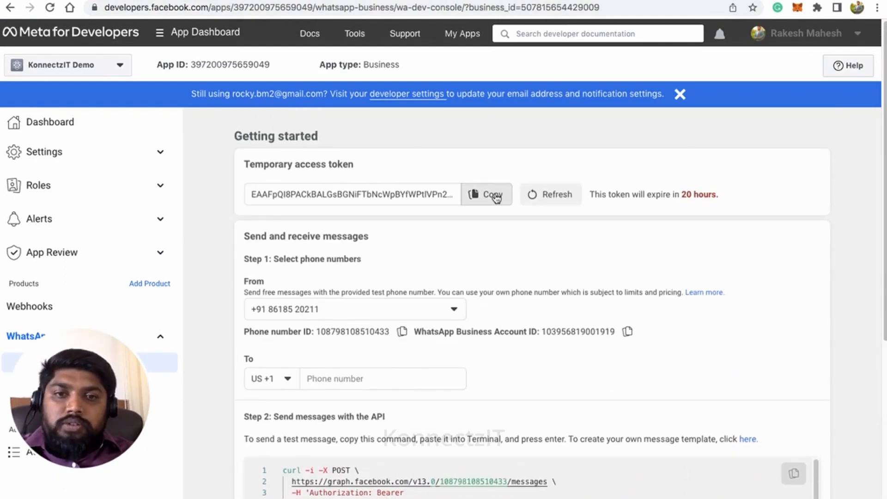
pyautogui.click(493, 195)
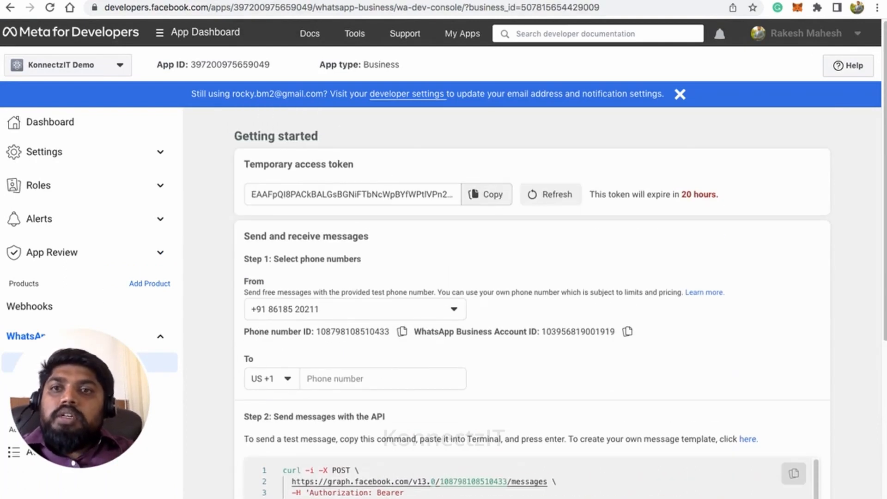
pyautogui.click(206, 0)
pyautogui.hotkey('ctrl', 'v')
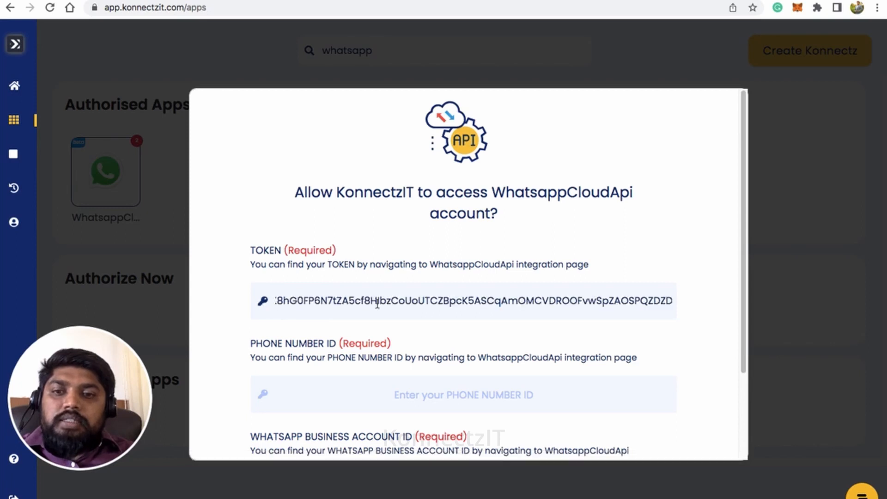
# Step: Copy the phone number ID from the developer console into the form
pyautogui.scroll(-2, 460, 258)
pyautogui.scroll(-2, 458, 257)
pyautogui.click(376, 297)
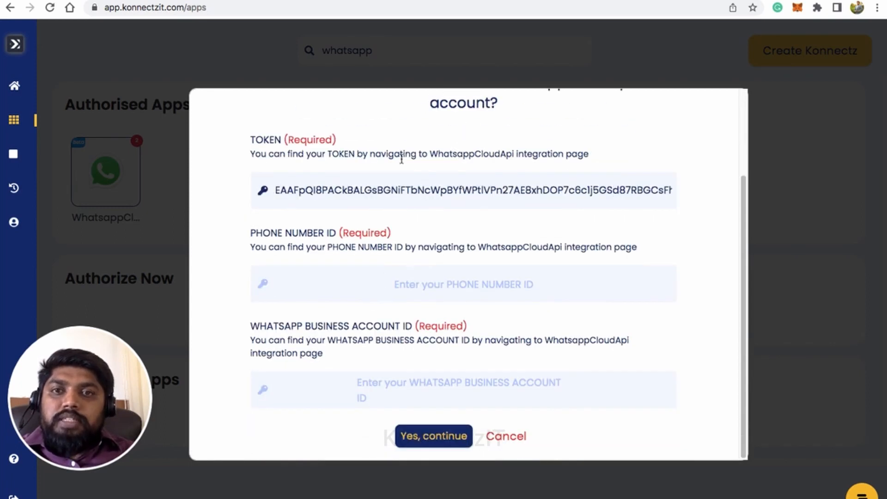
pyautogui.click(369, 0)
pyautogui.scroll(-2, 471, 351)
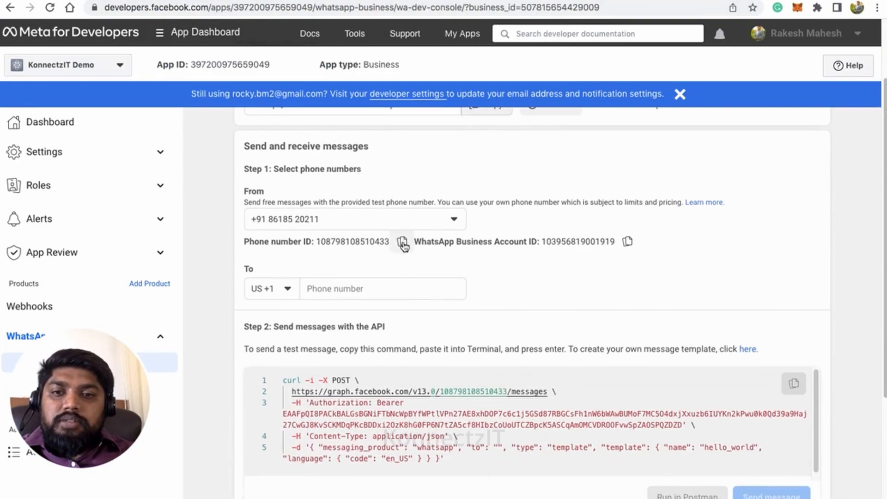
pyautogui.click(401, 243)
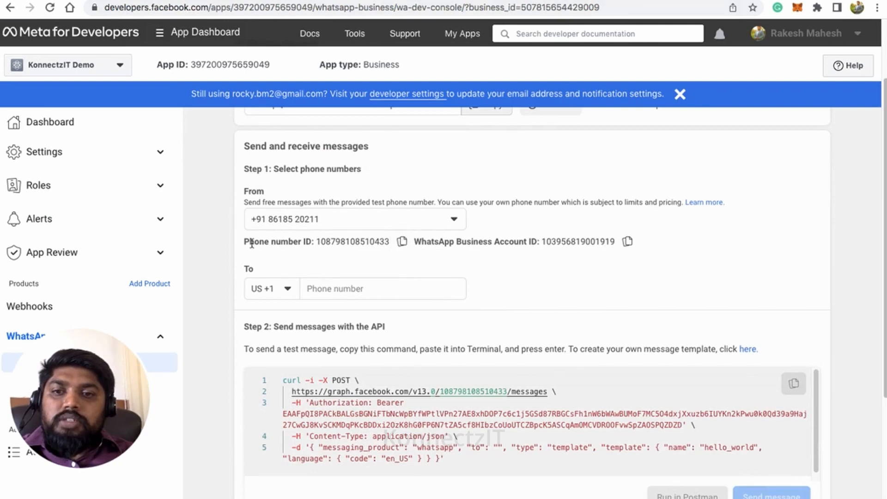
pyautogui.click(266, 1)
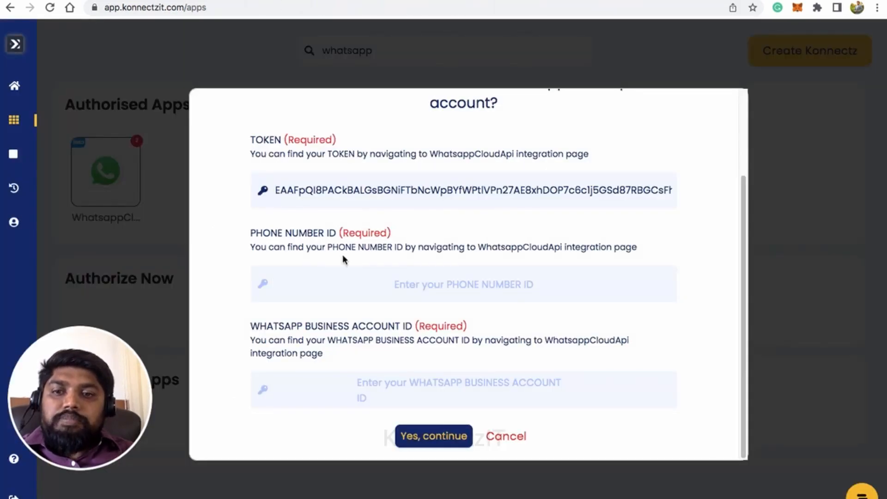
pyautogui.hotkey('ctrl', 'v')
# Step: Paste the WhatsApp Business Account ID and submit the credentials
pyautogui.click(347, 385)
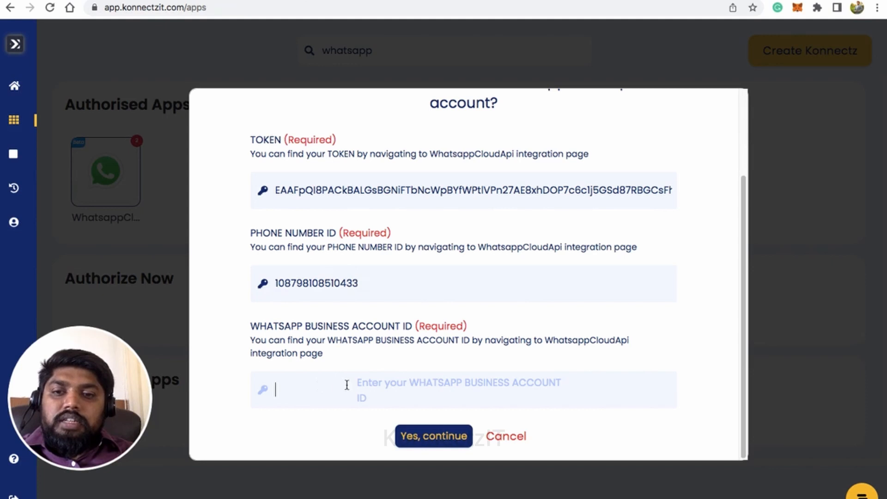
pyautogui.click(381, 2)
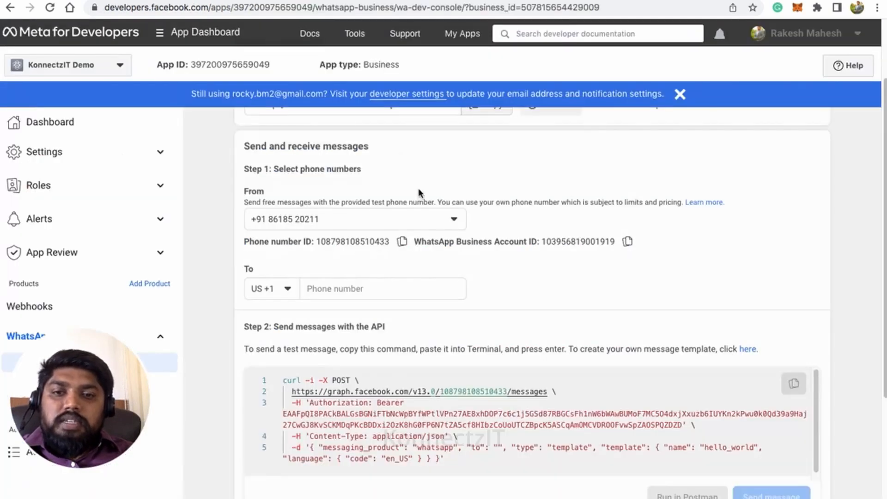
pyautogui.moveTo(415, 243); pyautogui.dragTo(529, 244)
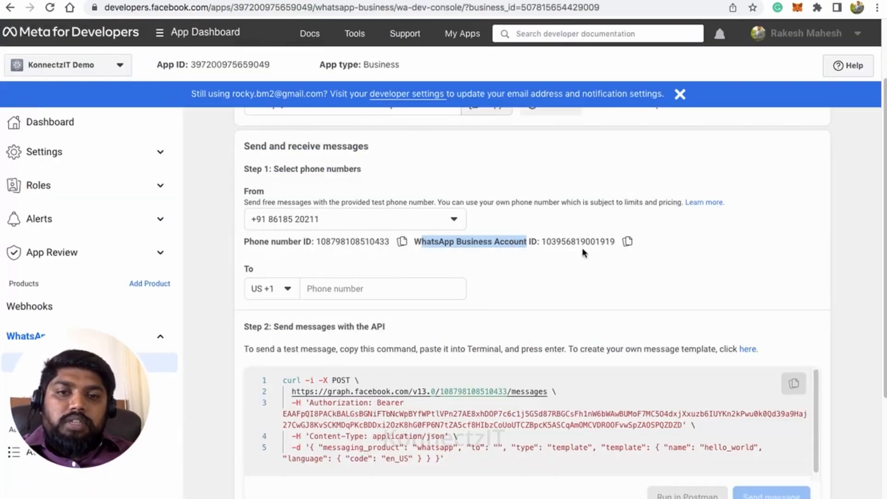
pyautogui.click(627, 242)
pyautogui.click(346, 3)
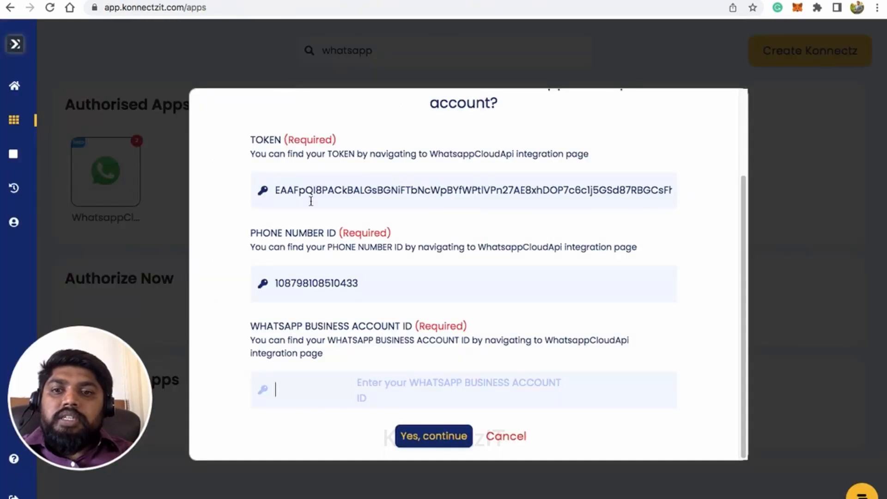
pyautogui.hotkey('ctrl', 'v')
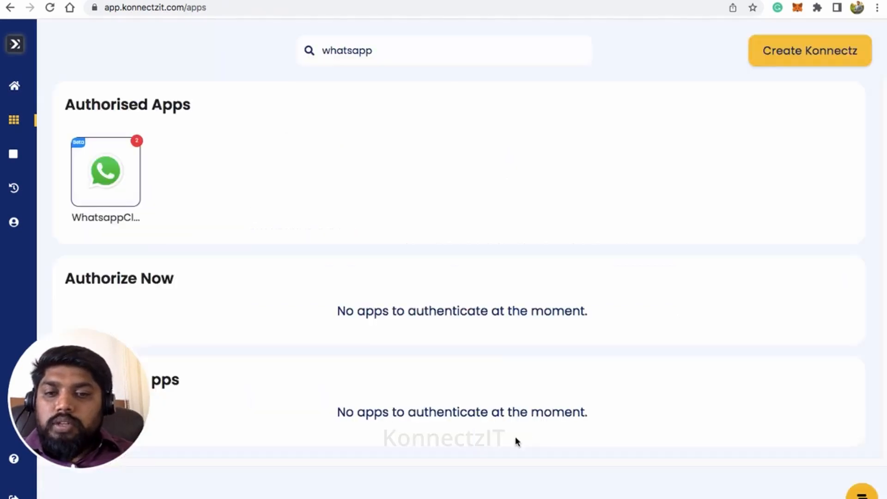
pyautogui.click(514, 436)
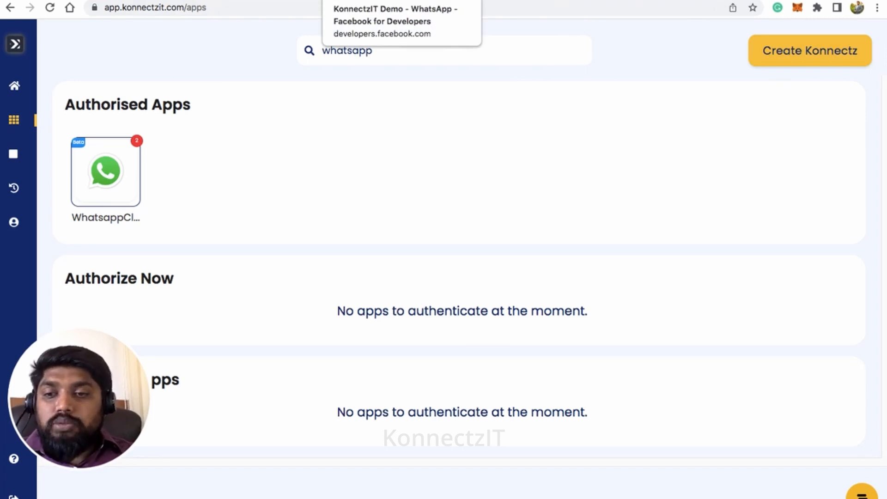
# Step: Open Message templates in a new tab from the Step 2 link, showing greeting_with_brochure and hello_world
pyautogui.click(365, 0)
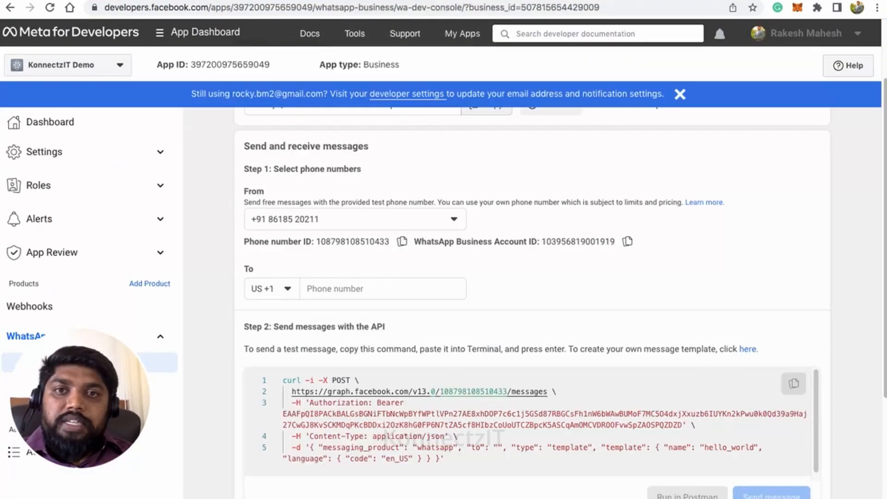
pyautogui.moveTo(570, 349); pyautogui.dragTo(704, 350)
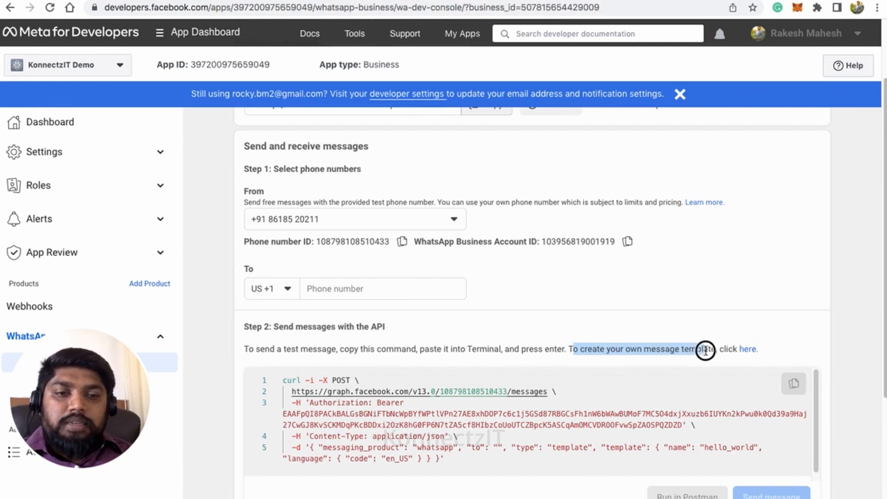
pyautogui.click(746, 351)
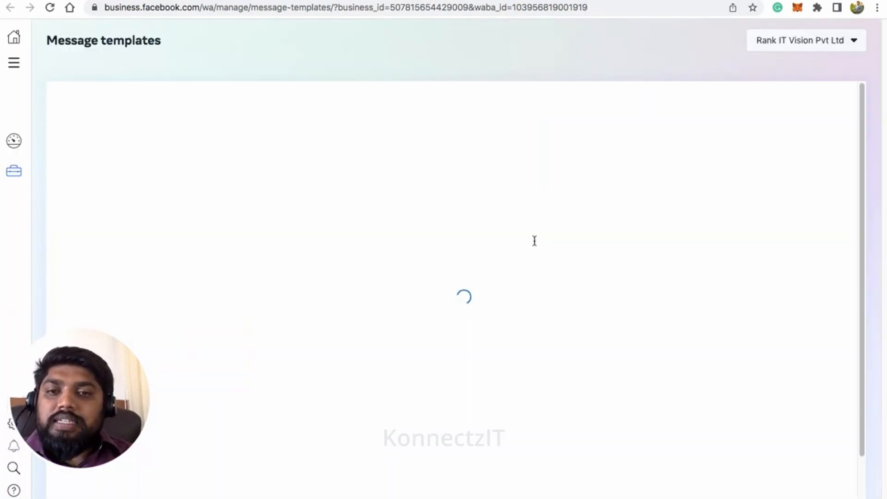
pyautogui.moveTo(534, 241)
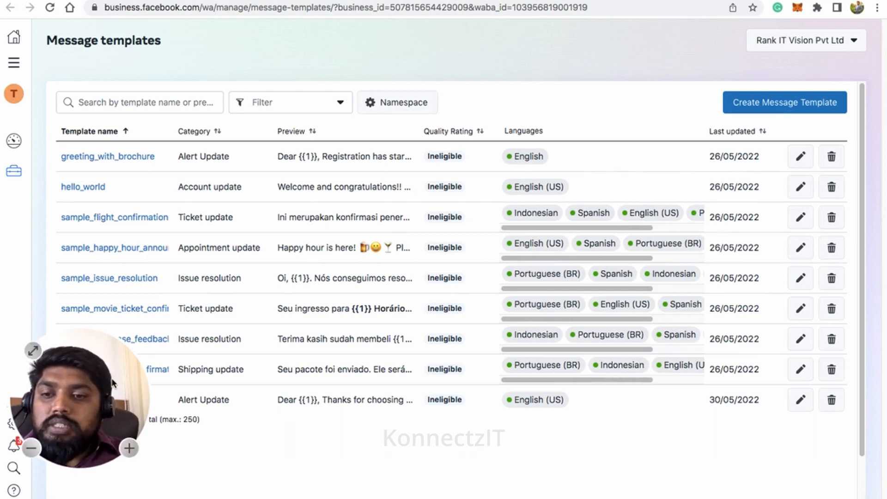
pyautogui.moveTo(110, 381); pyautogui.dragTo(884, 411)
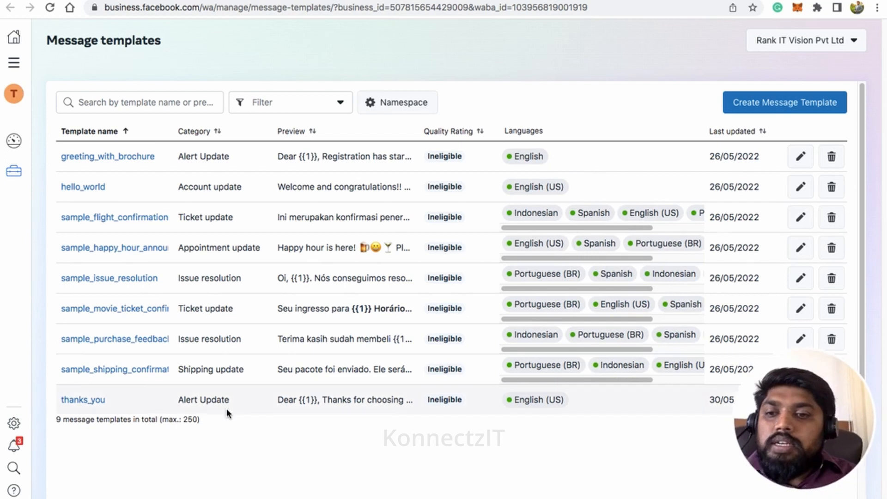
pyautogui.click(122, 340)
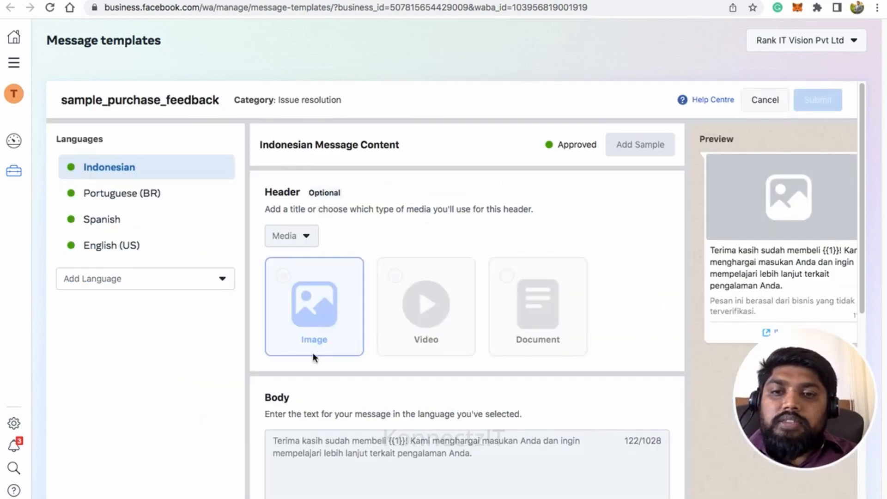
pyautogui.scroll(-1, 331, 388)
pyautogui.click(118, 226)
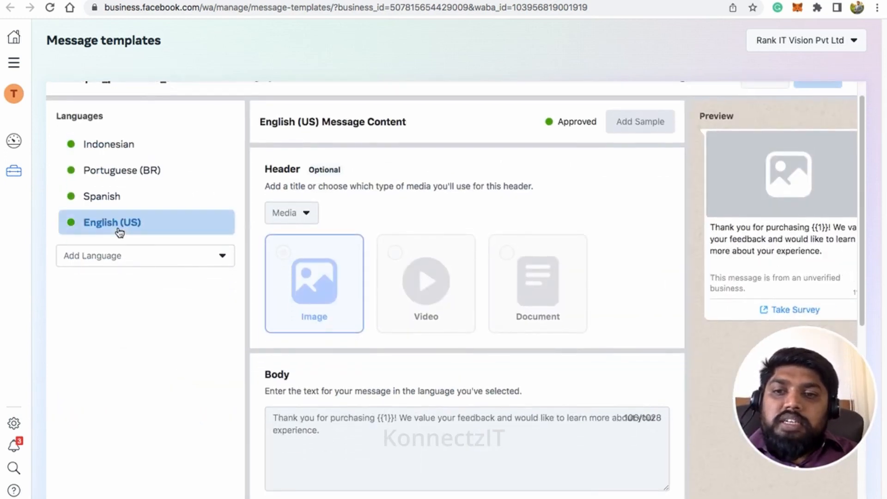
pyautogui.scroll(-2, 508, 287)
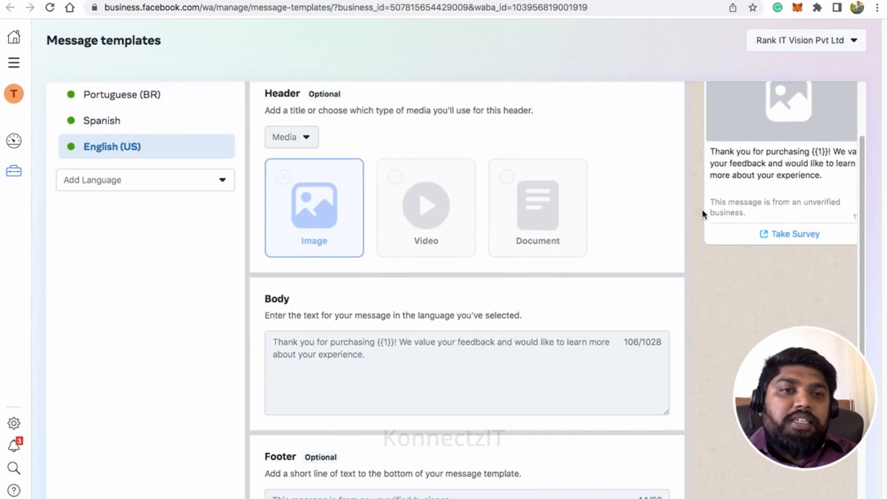
pyautogui.scroll(3, 702, 209)
pyautogui.moveTo(711, 252); pyautogui.dragTo(824, 274)
pyautogui.scroll(-3, 788, 258)
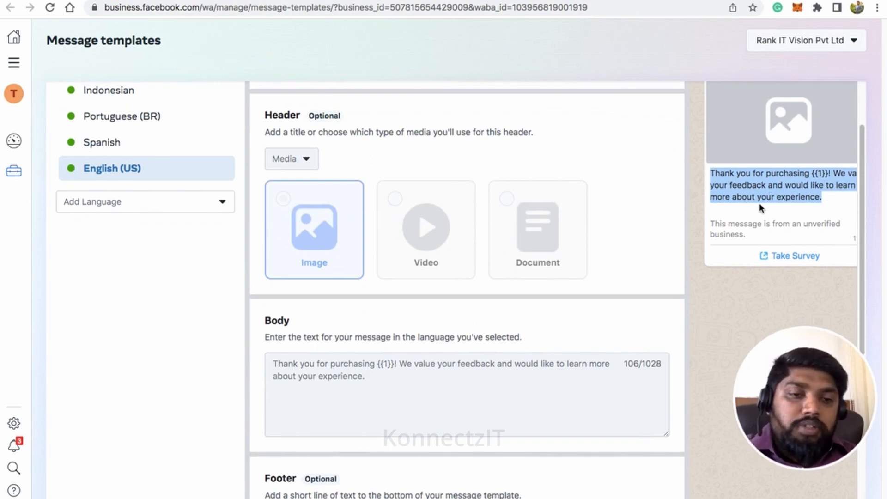
pyautogui.moveTo(272, 361); pyautogui.dragTo(370, 378)
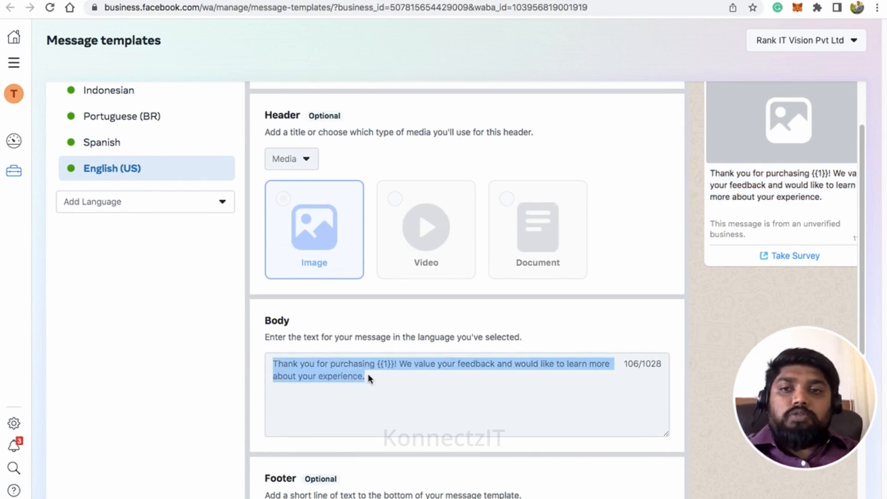
pyautogui.scroll(3, 283, 259)
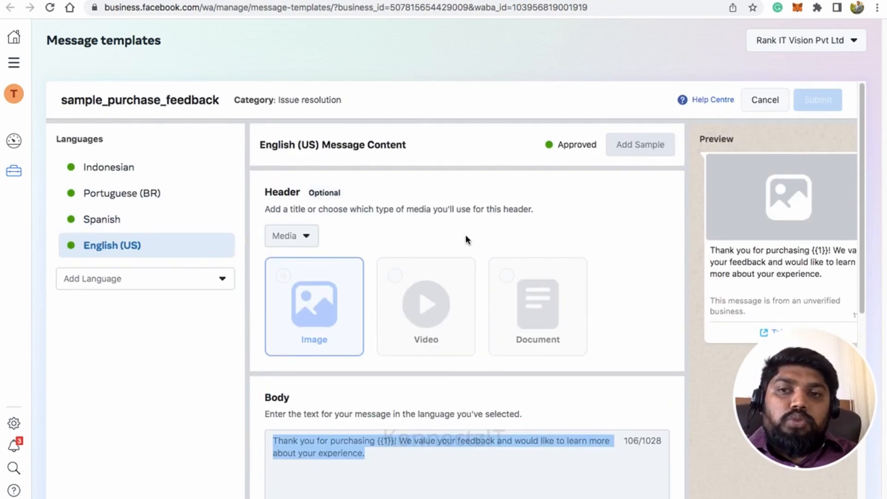
pyautogui.click(764, 100)
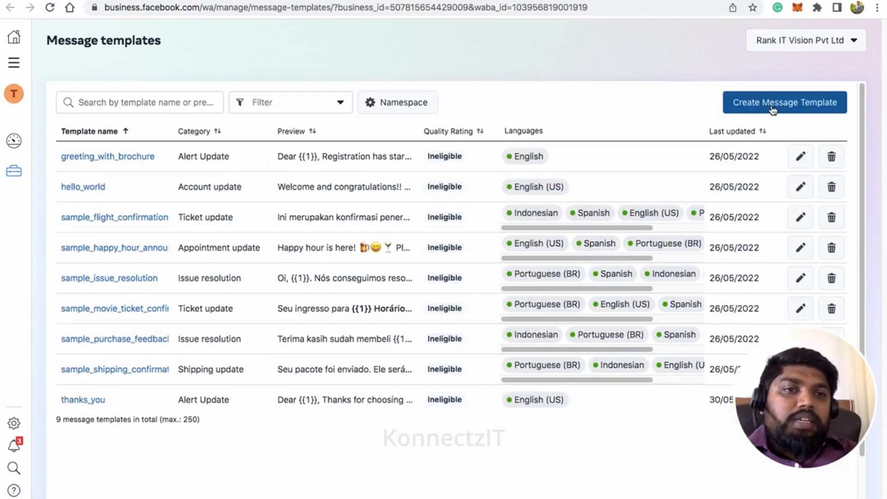
# Step: Start a new Payment Update message template named ebook_payment
pyautogui.click(772, 105)
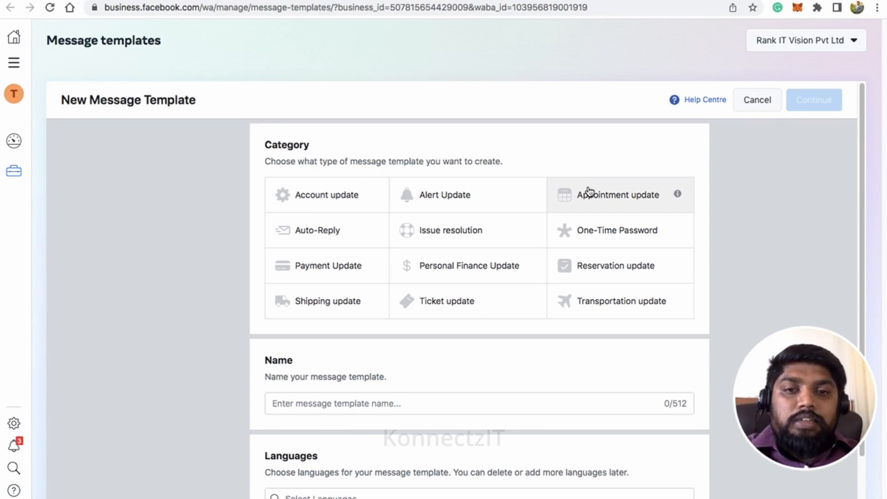
pyautogui.click(326, 273)
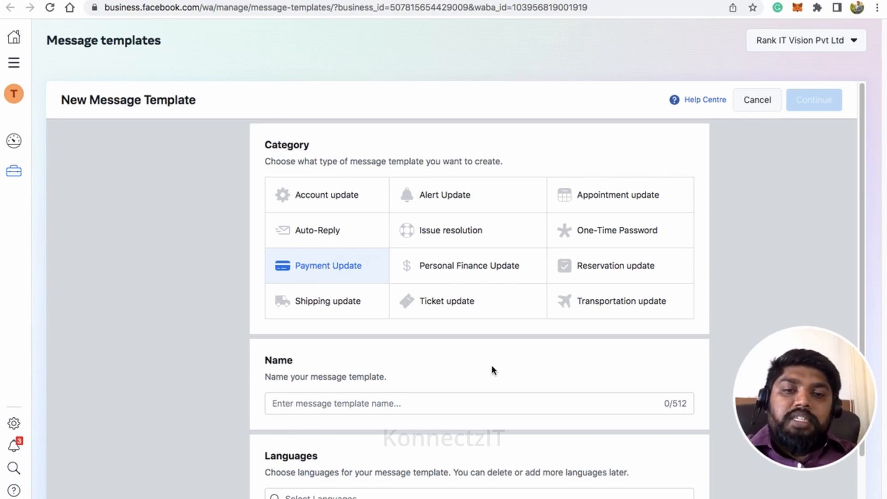
pyautogui.scroll(-3, 507, 360)
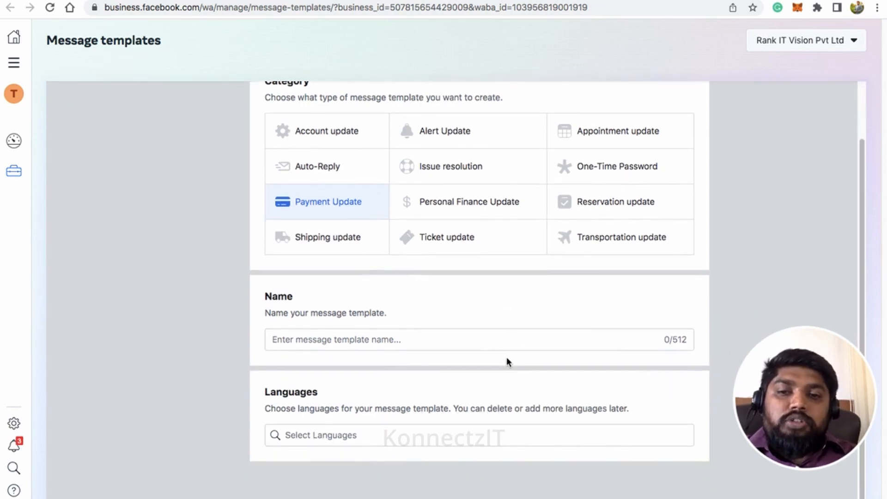
pyautogui.click(357, 336)
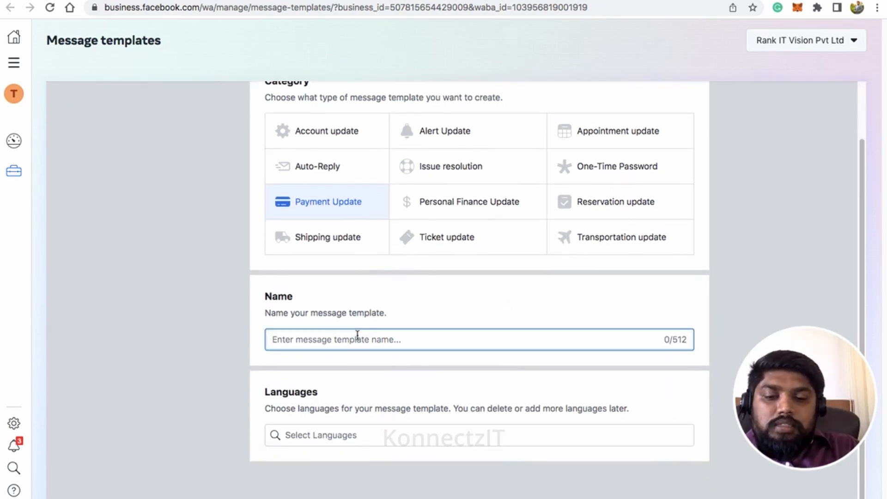
pyautogui.write('e')
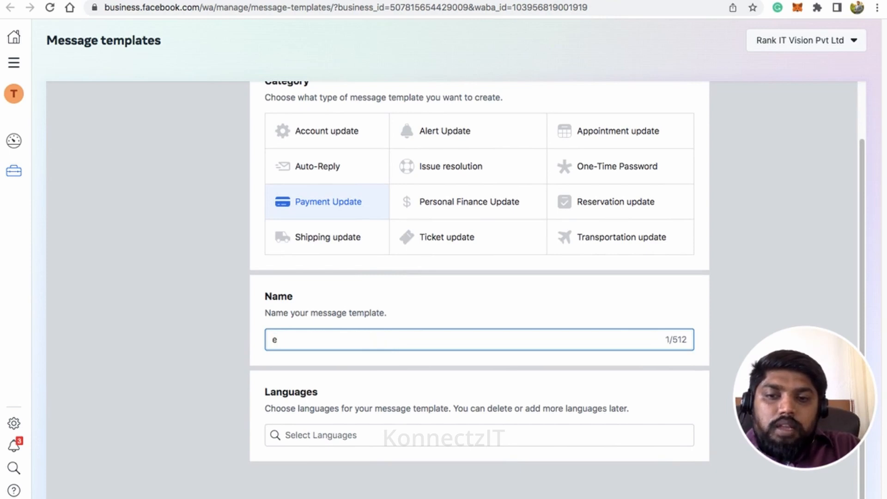
pyautogui.write('book')
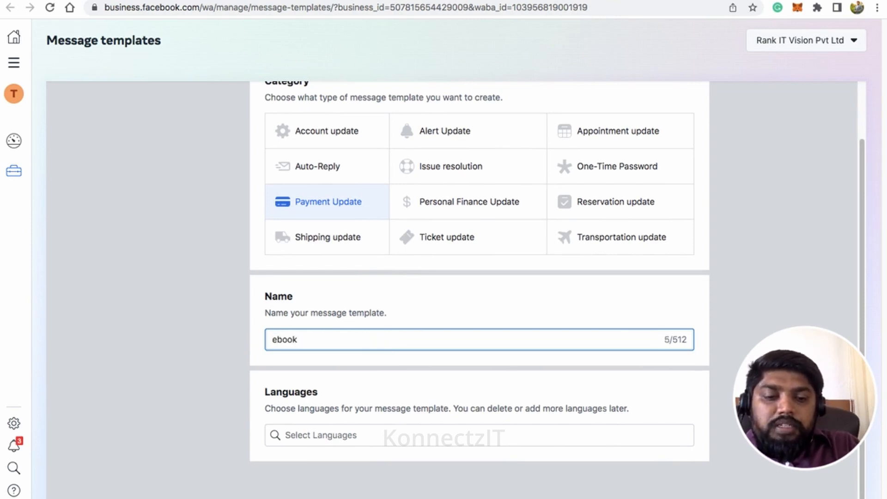
pyautogui.write('_payment')
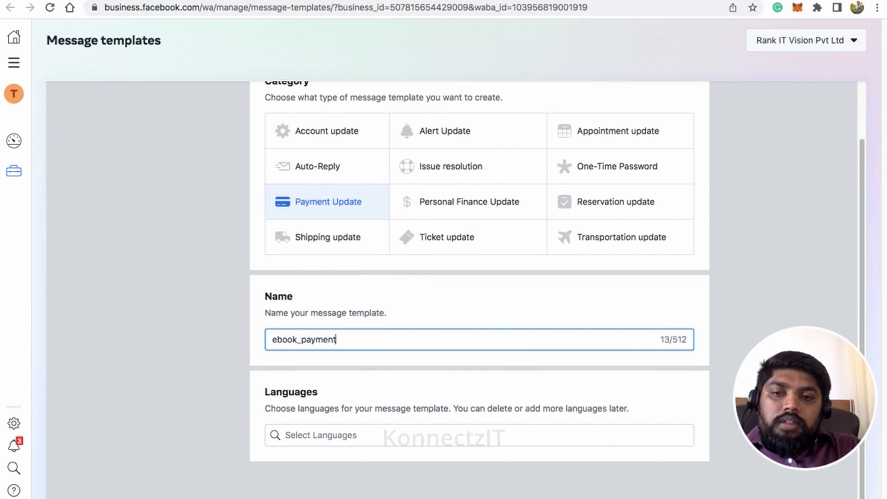
# Step: Add English (US) as the template language and continue to the editor
pyautogui.click(328, 434)
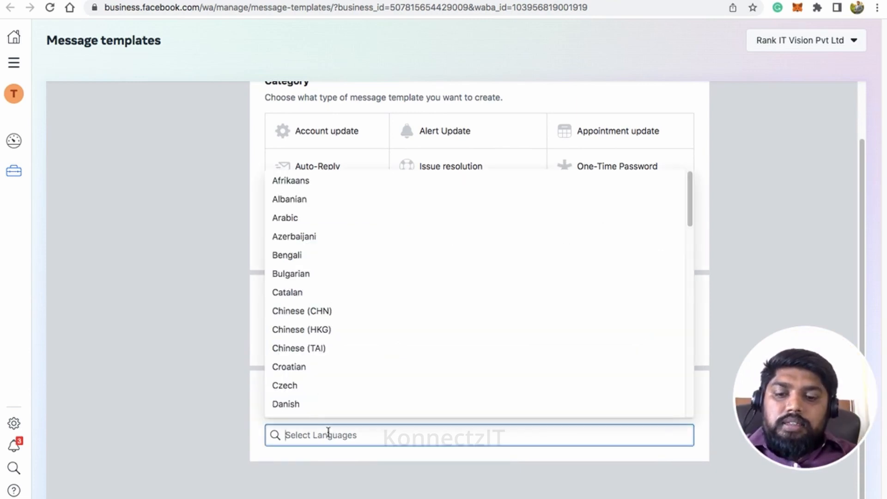
pyautogui.write('eng')
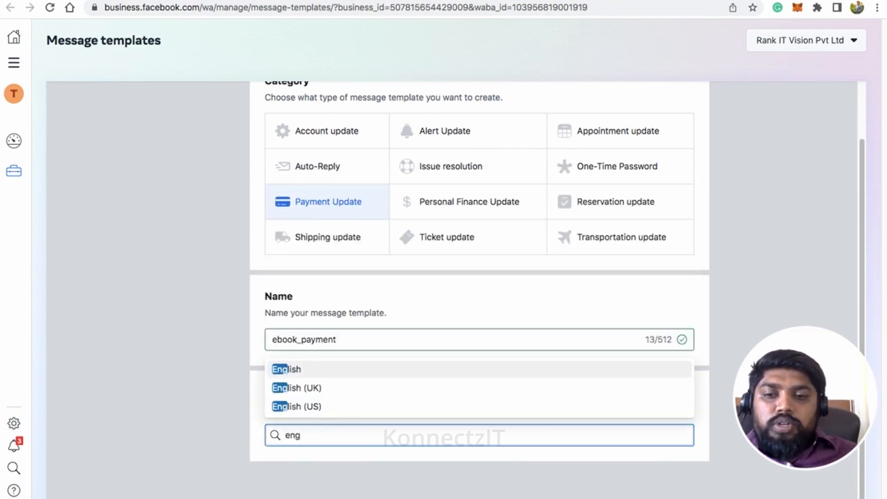
pyautogui.click(320, 406)
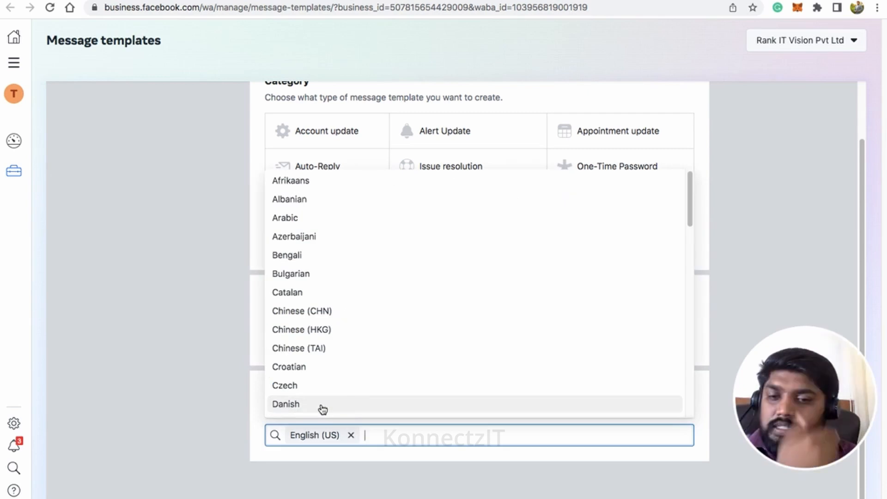
pyautogui.click(744, 222)
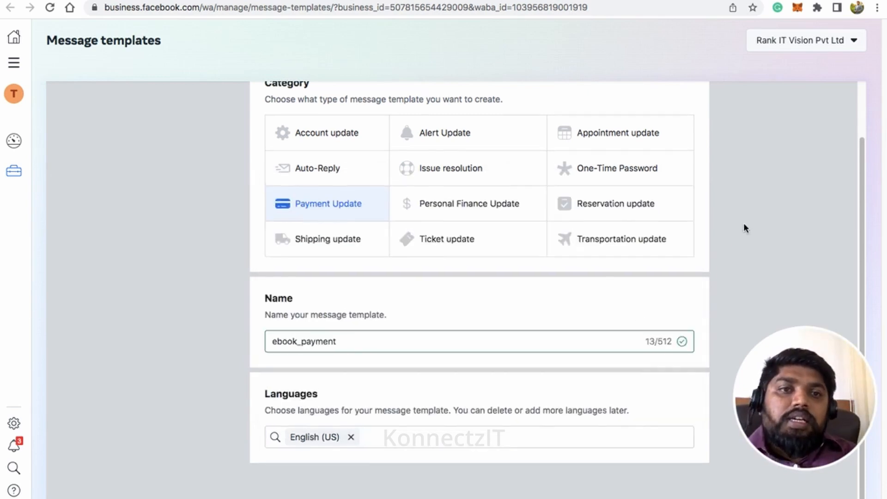
pyautogui.scroll(2, 757, 194)
pyautogui.click(814, 100)
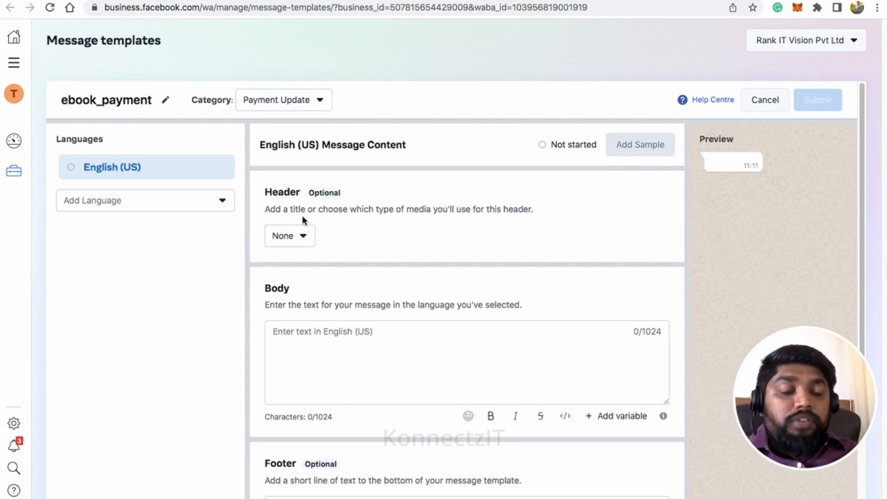
# Step: Give ebook_payment a Media header of type Document and move to the Body field
pyautogui.click(303, 240)
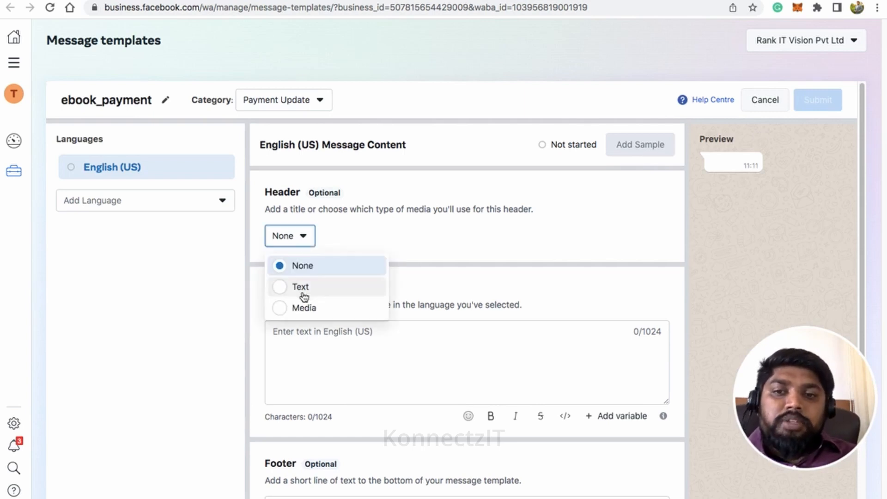
pyautogui.click(303, 309)
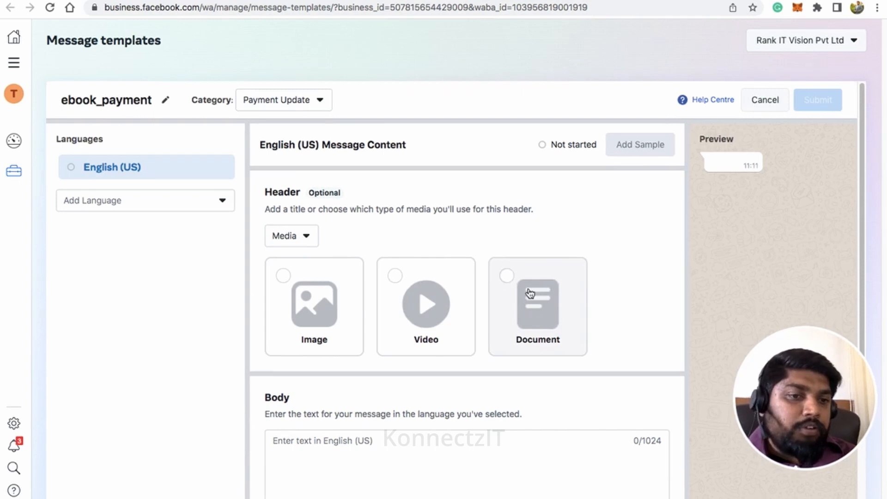
pyautogui.click(506, 274)
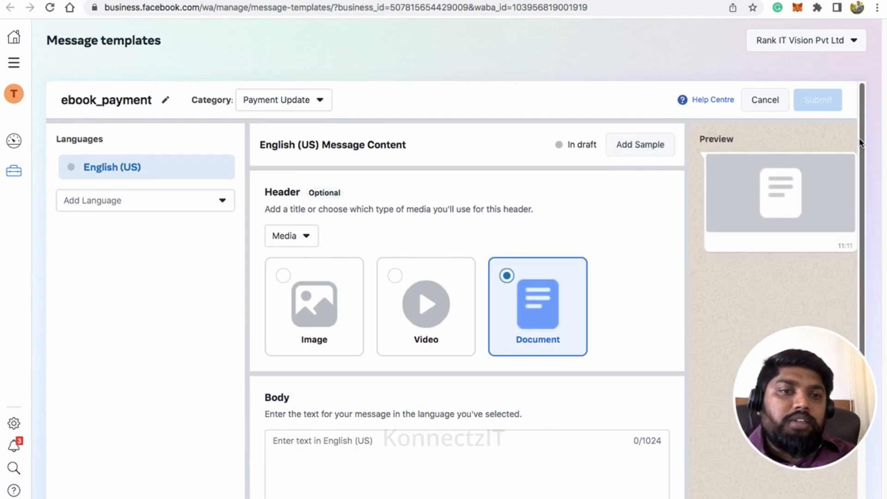
pyautogui.scroll(-3, 494, 347)
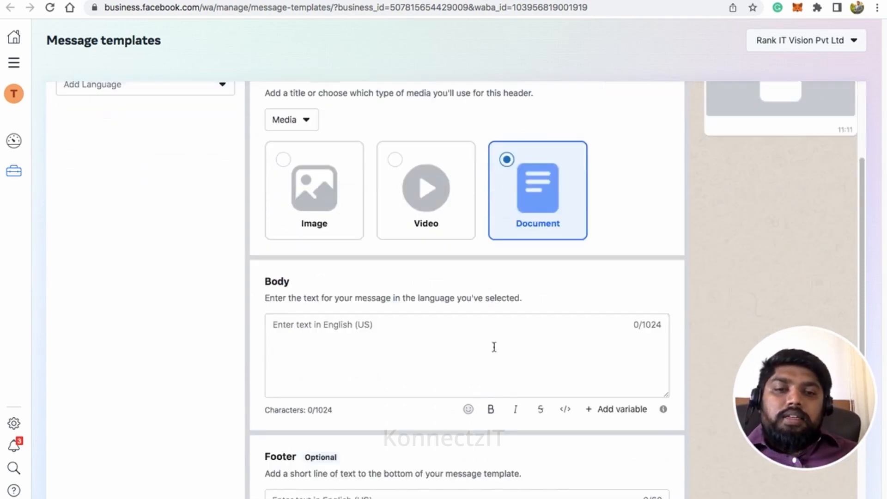
pyautogui.click(409, 348)
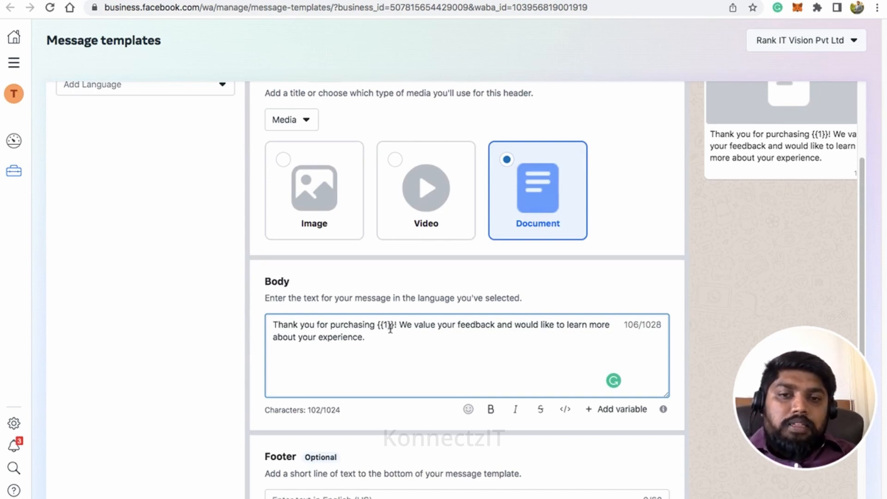
# Step: Start the body with a 'Dear {{2}},' greeting line
pyautogui.click(274, 325)
pyautogui.press('Return')
pyautogui.write('Dear')
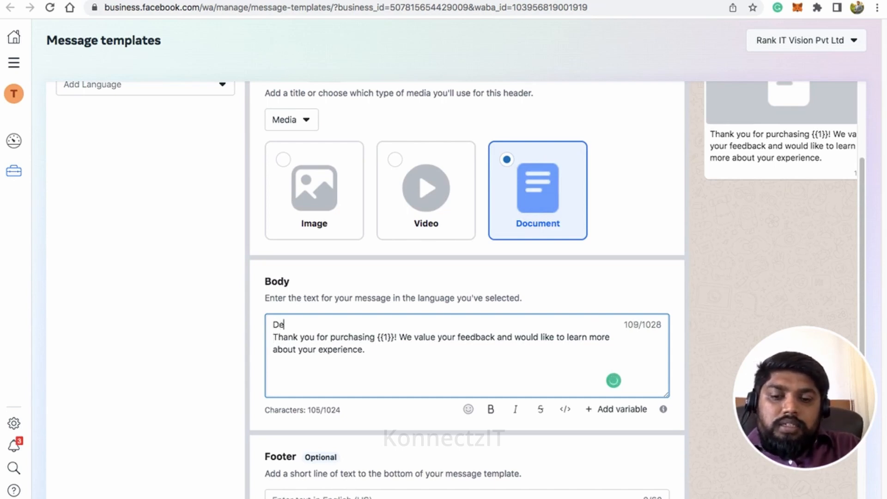
pyautogui.click(618, 410)
pyautogui.doubleClick(395, 353)
pyautogui.press('super+c')
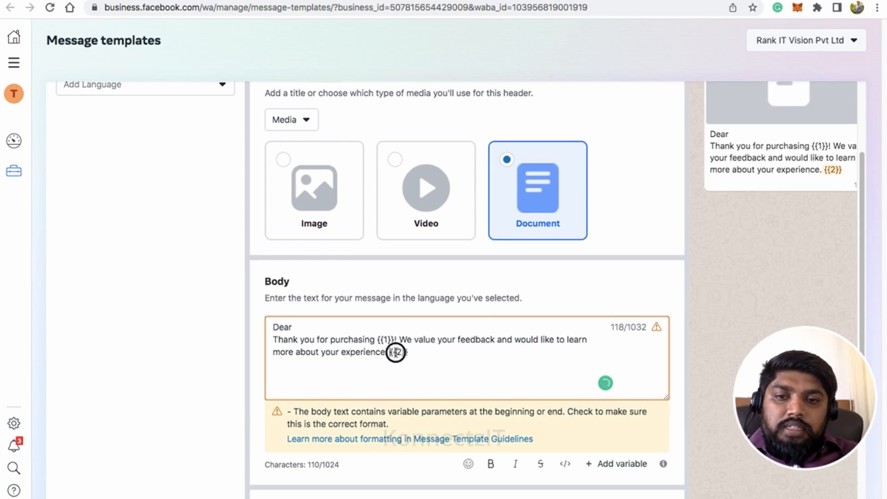
pyautogui.press('BackSpace')
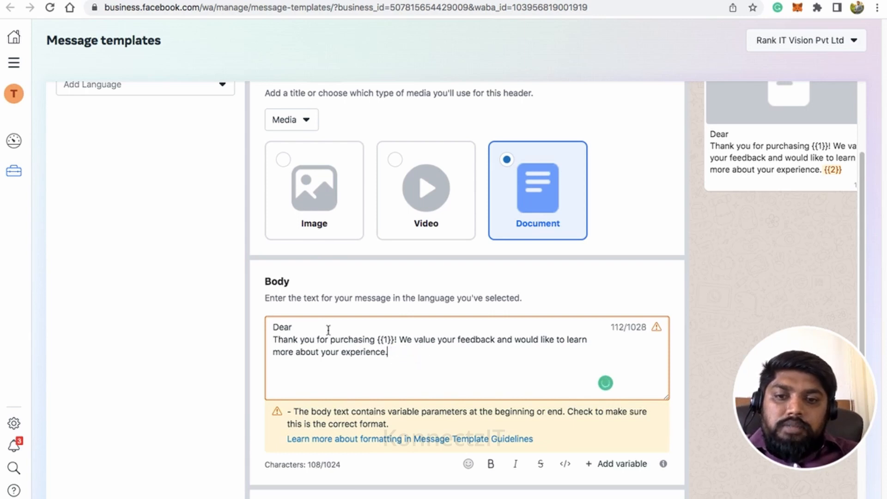
pyautogui.click(328, 326)
pyautogui.press('super+v')
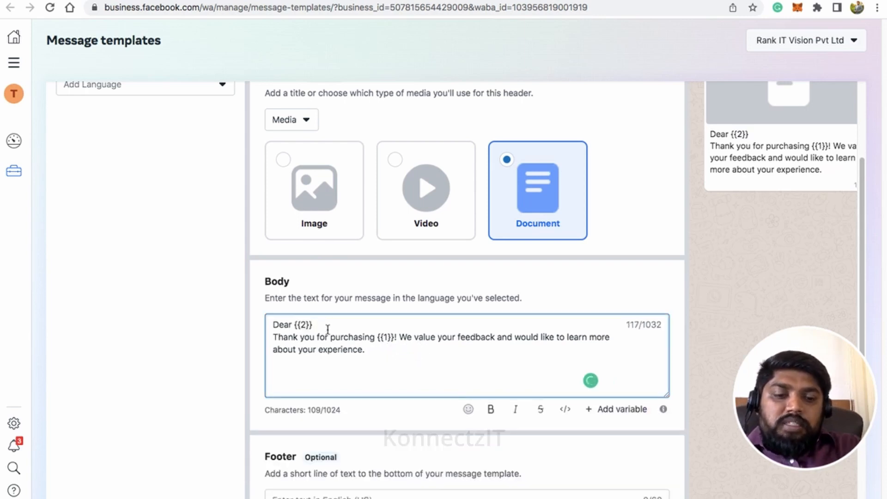
pyautogui.write(',')
pyautogui.press('Return')
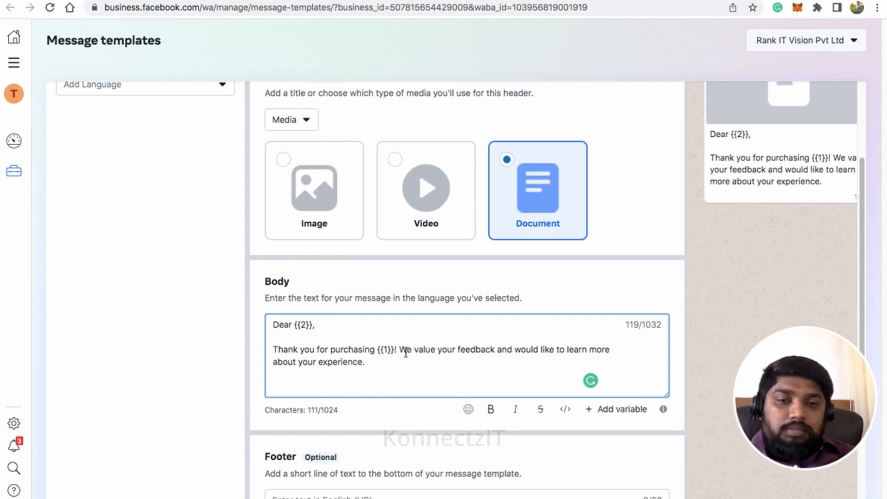
# Step: Add the footer text 'Sent Via KonnectzIT'
pyautogui.scroll(-2, 453, 368)
pyautogui.click(352, 408)
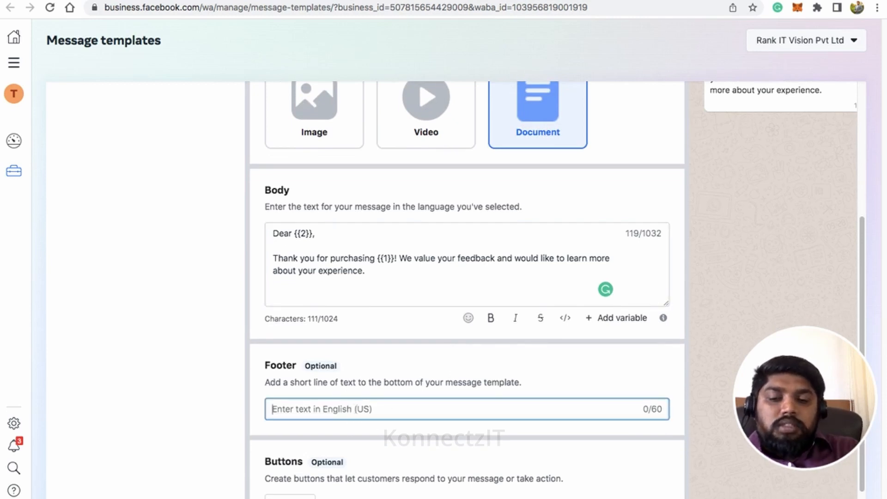
pyautogui.write('Sent V')
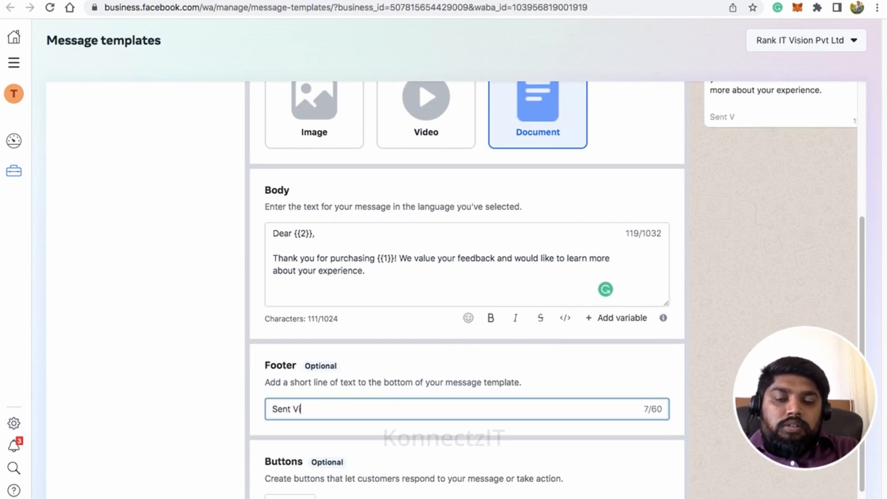
pyautogui.write('ia K')
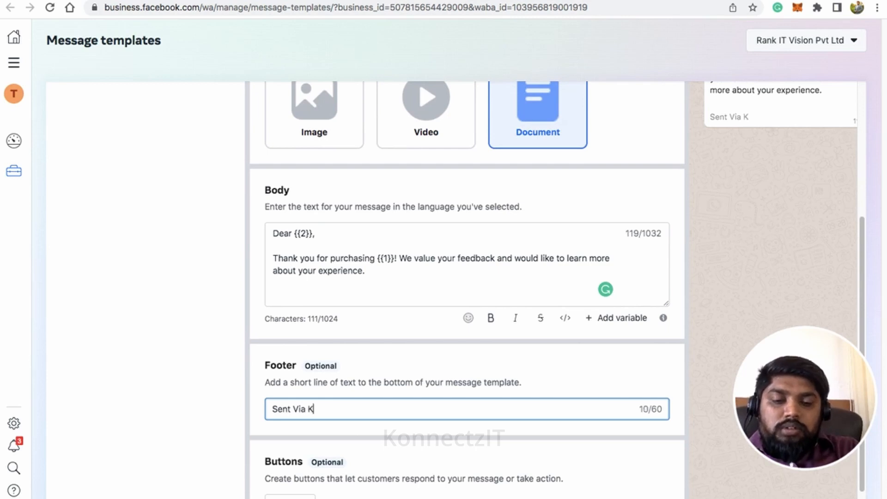
pyautogui.write('onnectzIT')
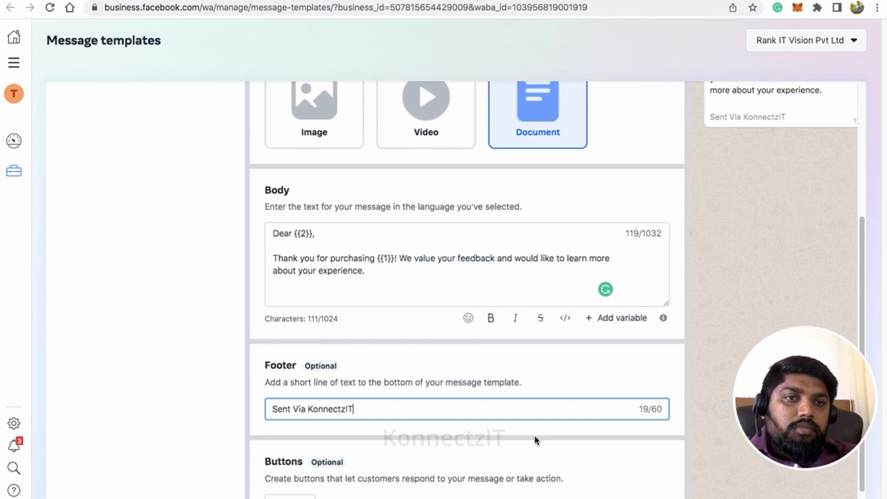
pyautogui.scroll(5, 536, 439)
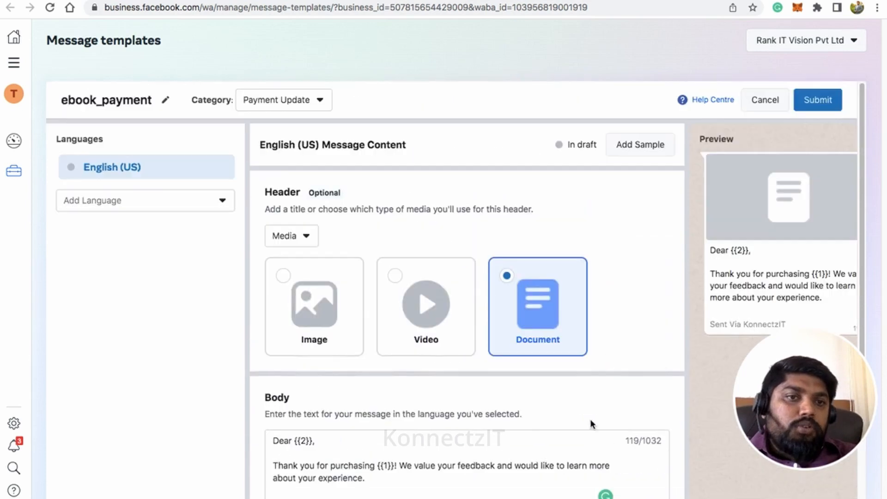
pyautogui.scroll(-2, 701, 318)
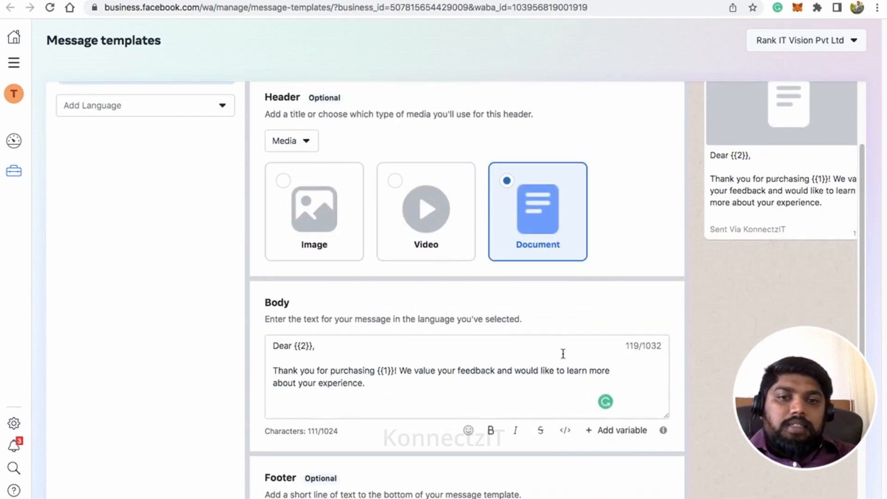
pyautogui.scroll(-3, 562, 352)
# Step: Add a Visit Website call-to-action button labelled 'Share Feedback'
pyautogui.click(297, 474)
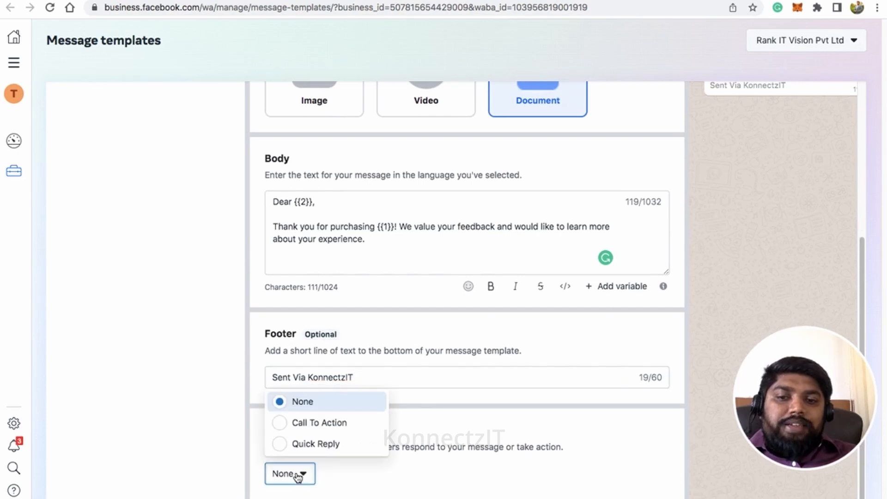
pyautogui.click(316, 421)
pyautogui.scroll(-3, 455, 424)
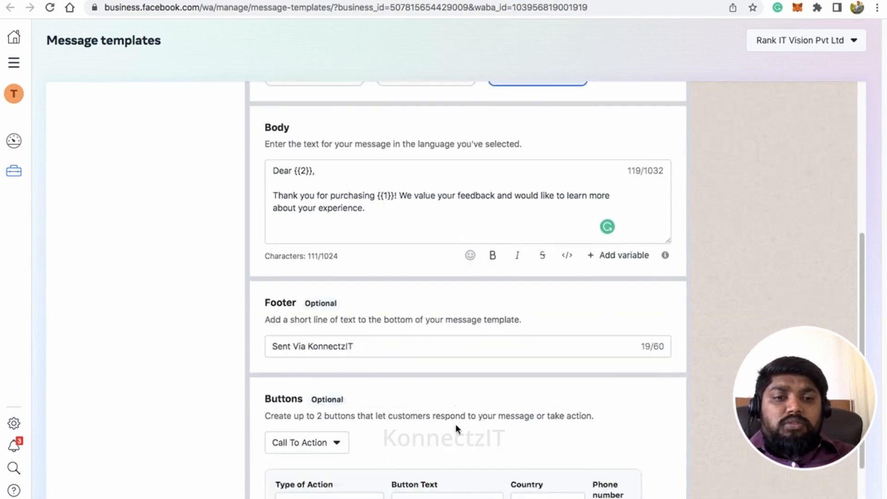
pyautogui.click(369, 435)
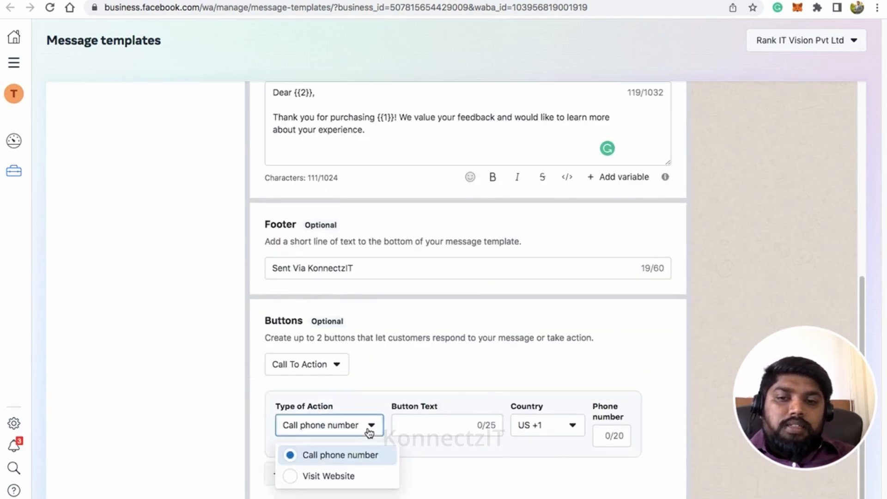
pyautogui.click(357, 476)
pyautogui.click(431, 438)
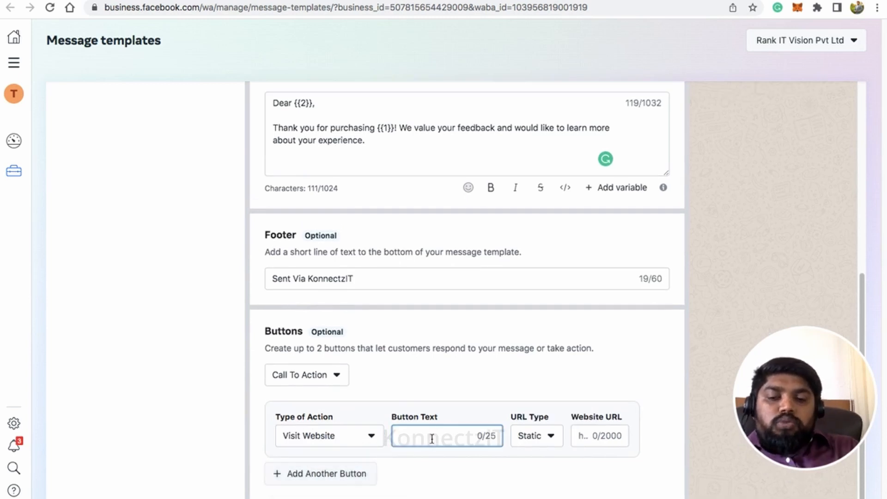
pyautogui.write('S')
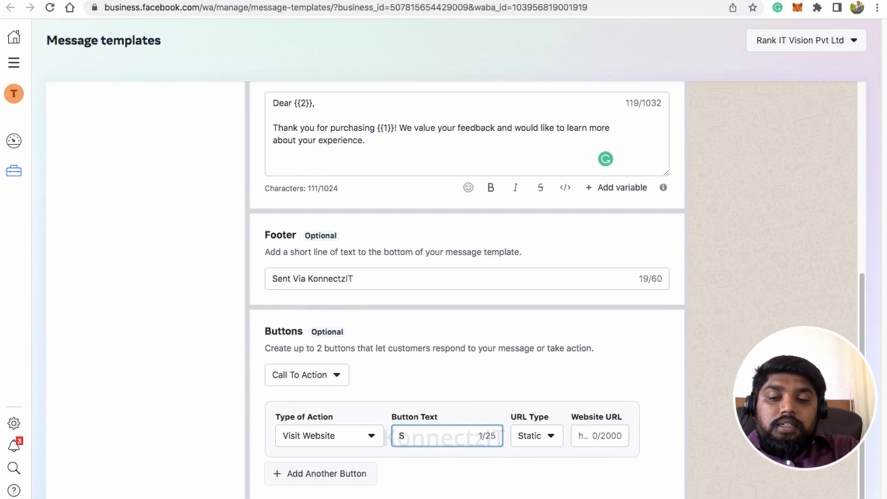
pyautogui.write('hare Feedback')
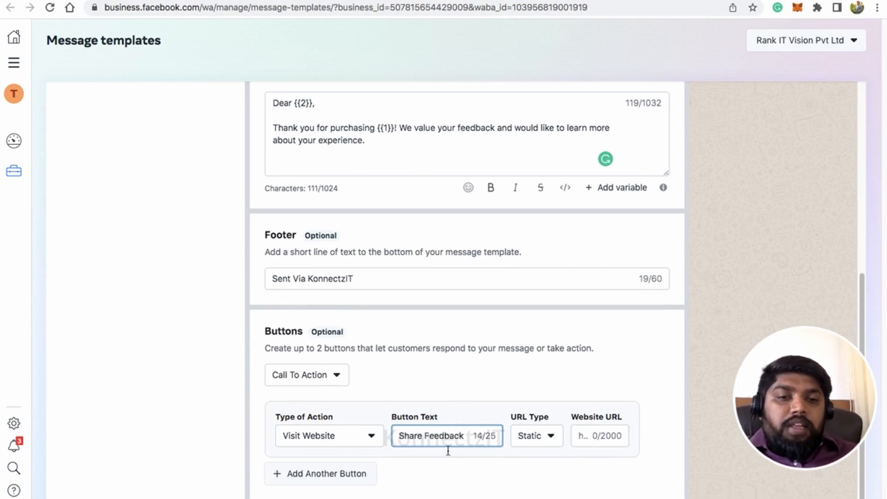
pyautogui.click(583, 435)
pyautogui.write('h')
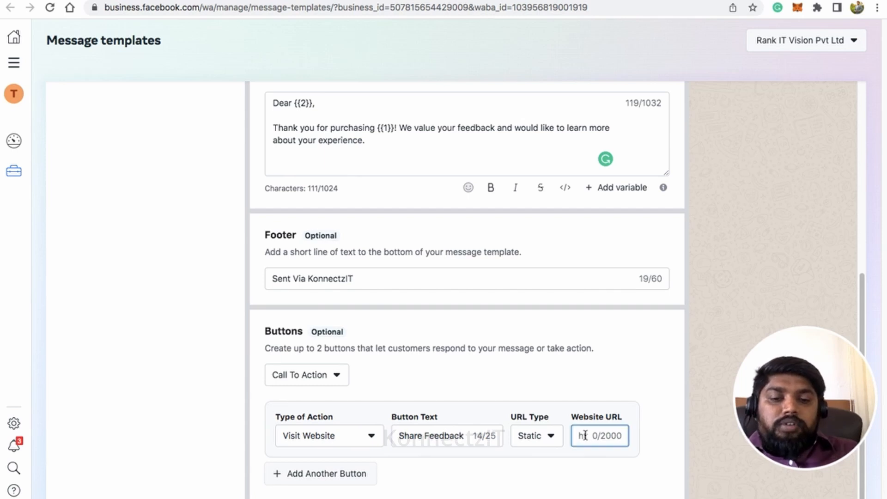
pyautogui.write('ttps')
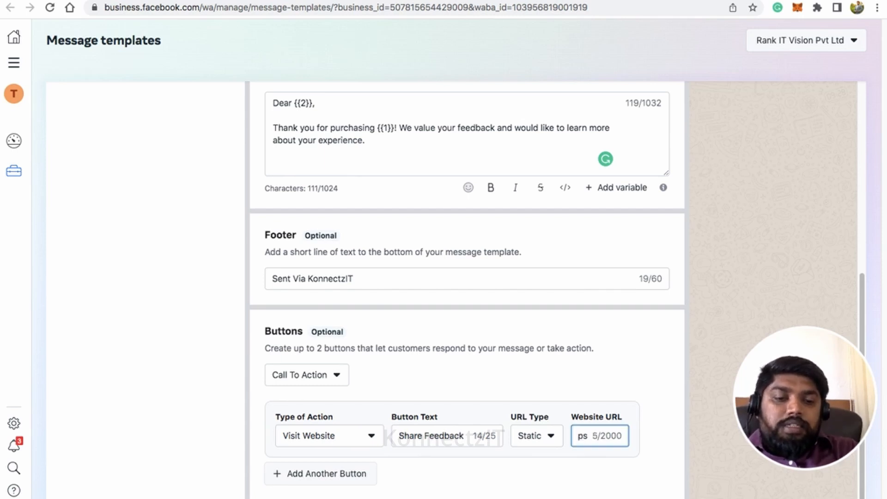
pyautogui.write('://konn')
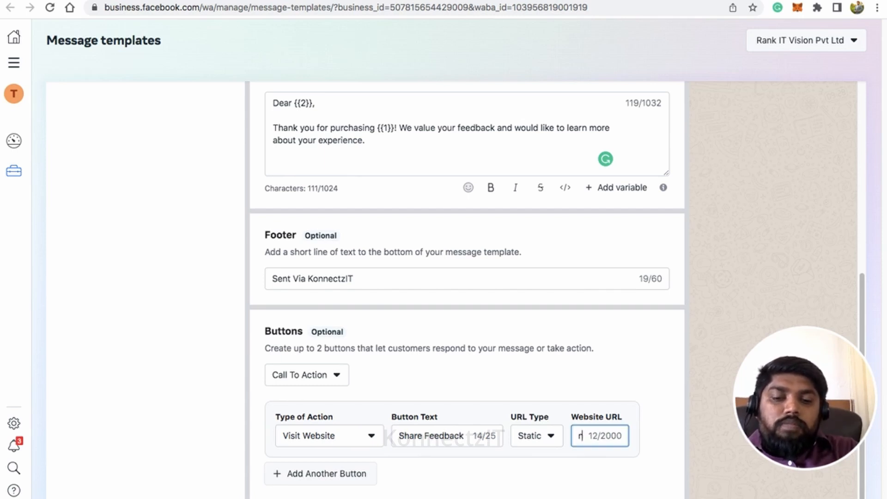
pyautogui.write('ectzit.com')
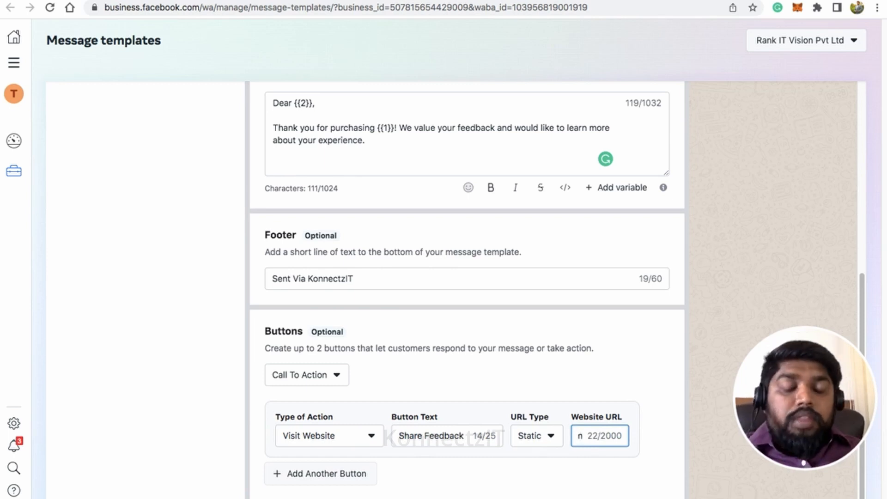
pyautogui.scroll(2, 599, 416)
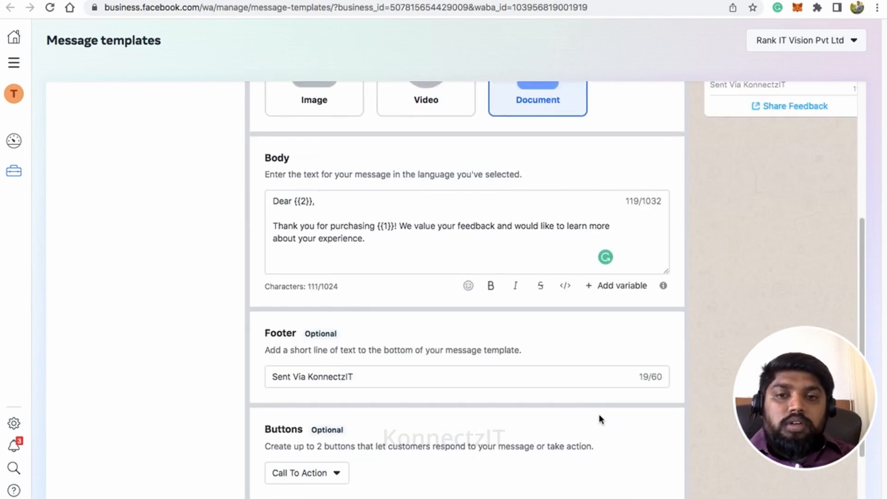
pyautogui.scroll(4, 599, 420)
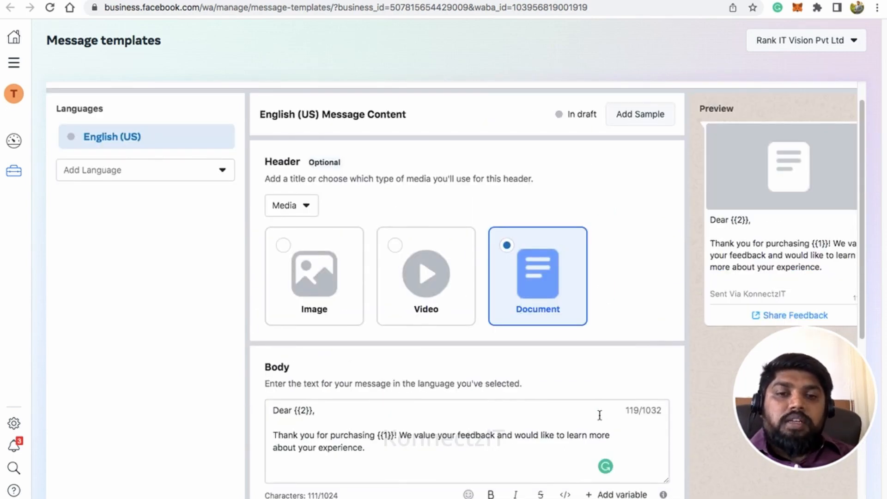
pyautogui.scroll(-7, 599, 415)
pyautogui.scroll(7, 599, 415)
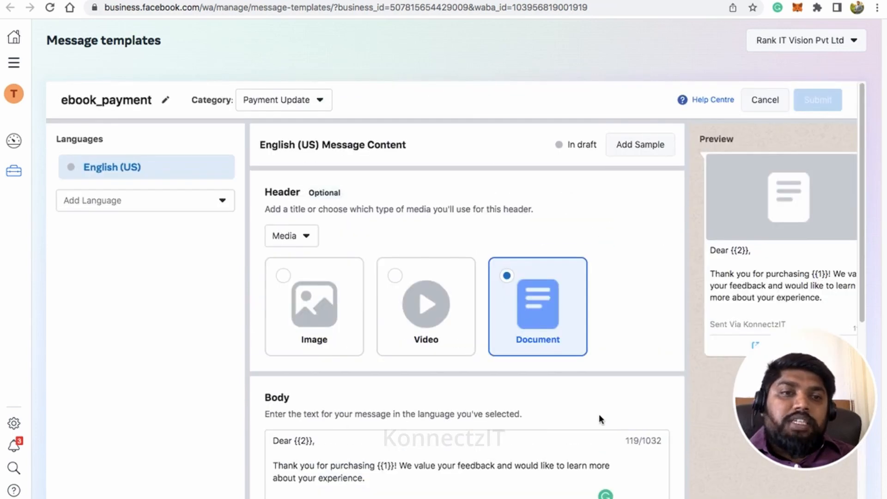
pyautogui.scroll(-1, 738, 298)
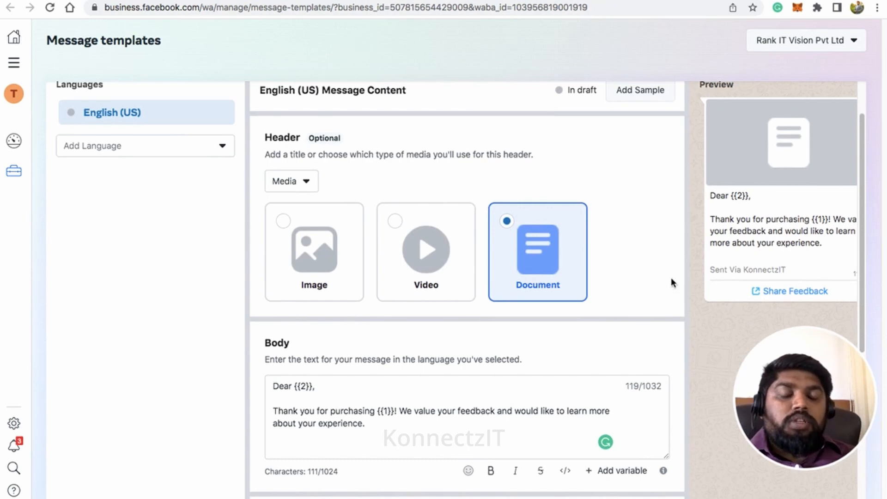
pyautogui.scroll(2, 649, 278)
pyautogui.click(635, 144)
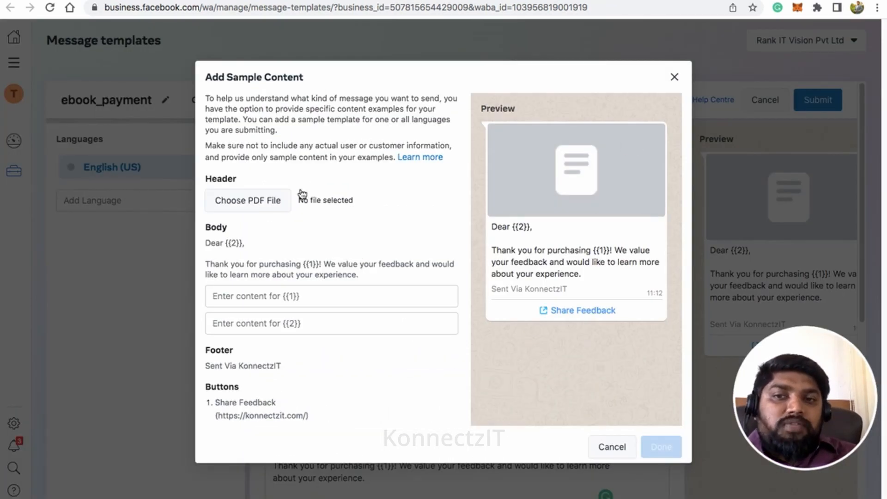
# Step: Attach the Rank-Technologies ebook PDF as the sample header document
pyautogui.click(276, 202)
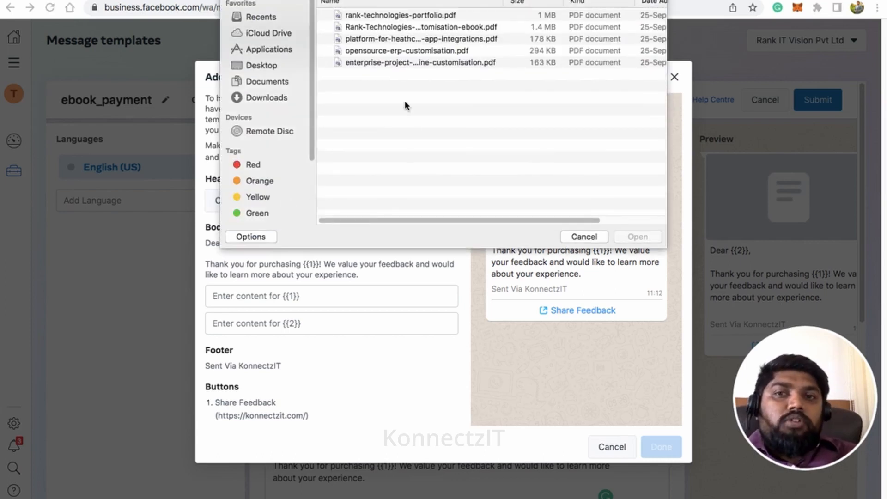
pyautogui.doubleClick(439, 27)
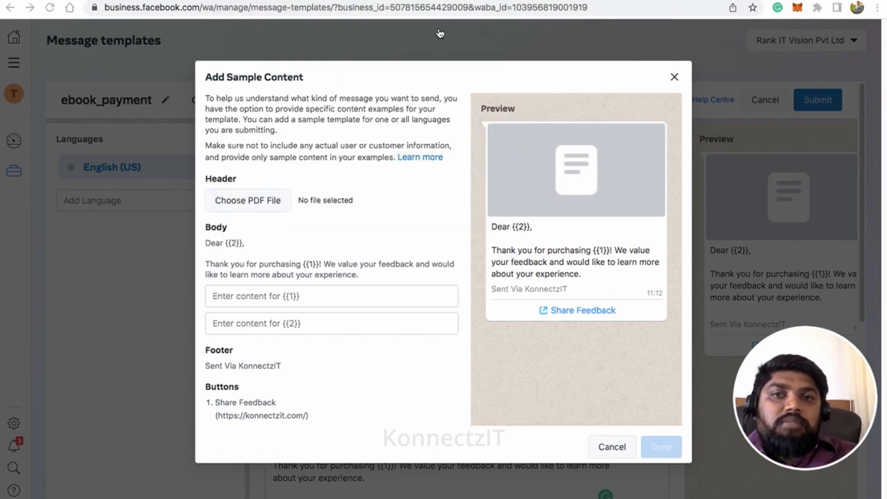
pyautogui.click(300, 297)
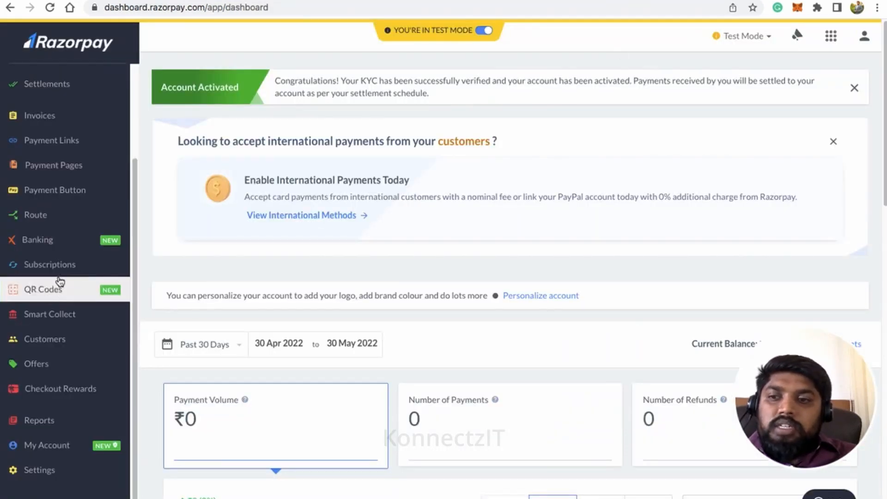
# Step: Copy the 'Digital Menu-Online Food Order BotRocky' title from Razorpay Payment Pages and return to the template
pyautogui.click(61, 167)
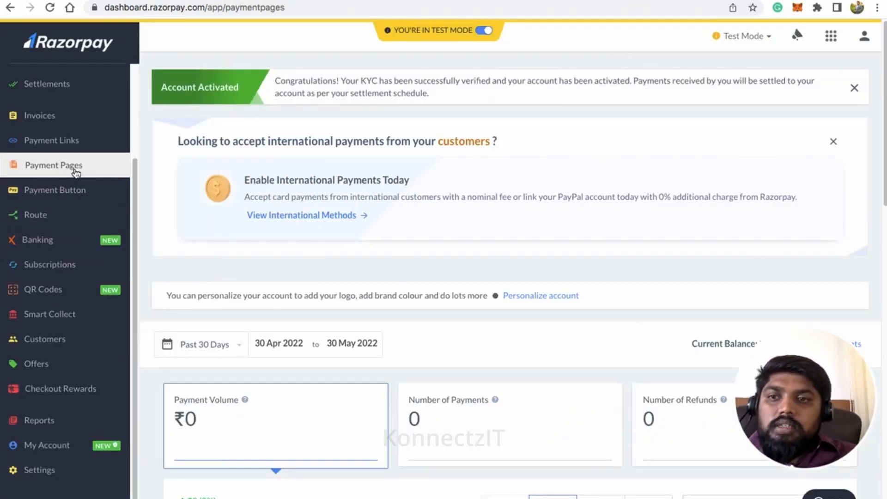
pyautogui.scroll(-3, 555, 363)
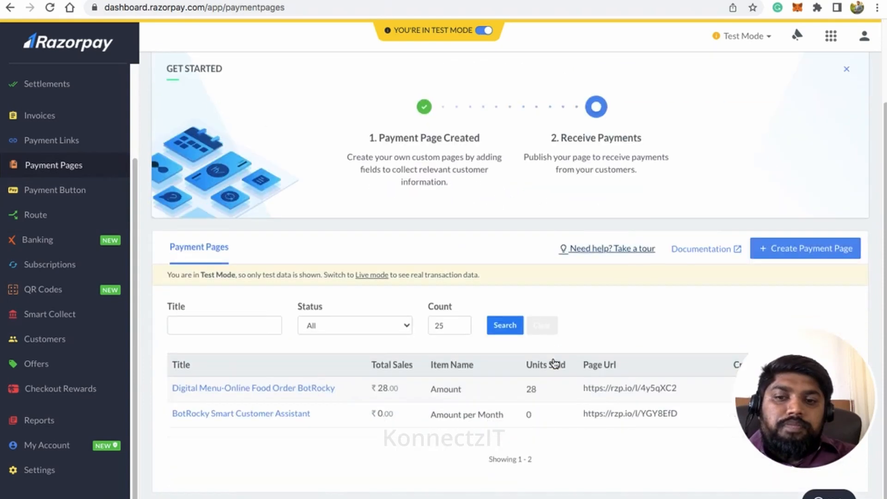
pyautogui.moveTo(337, 388); pyautogui.dragTo(174, 391)
pyautogui.press('super+c')
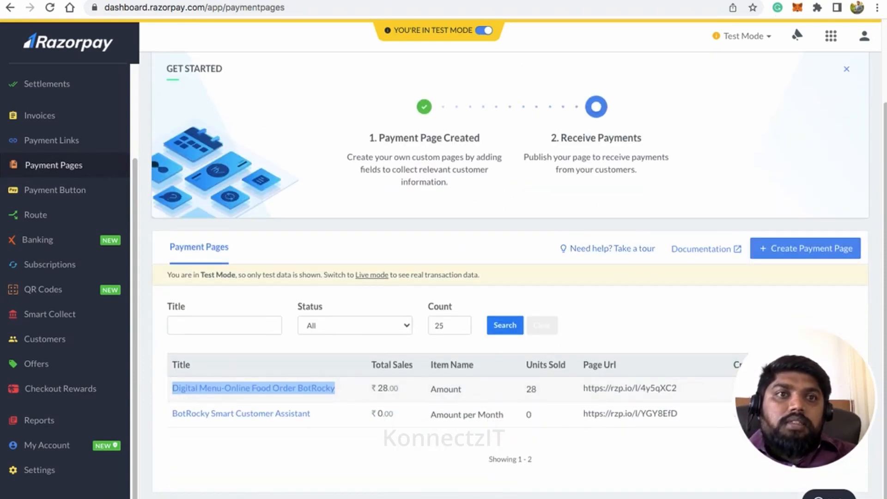
pyautogui.click(631, 0)
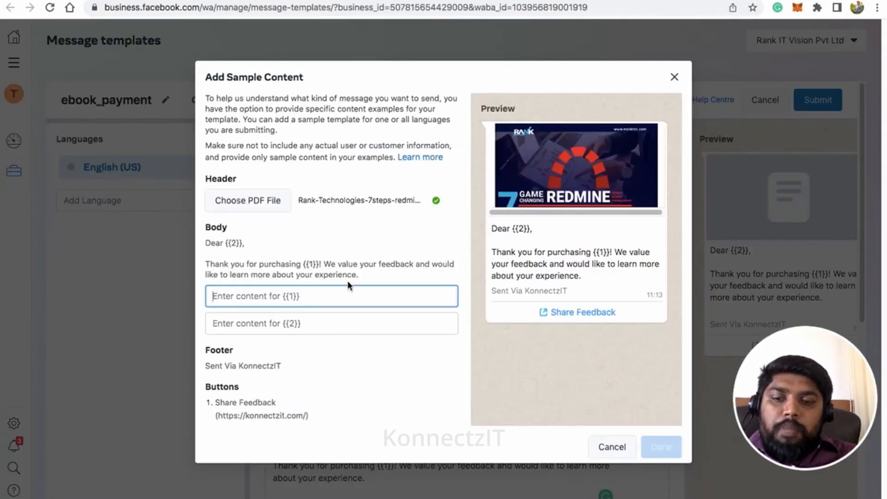
# Step: Fill {{1}} with 'Digital Menu-Online Food Order BotRocky' and {{2}} with a sample customer name
pyautogui.press('super+v')
pyautogui.click(326, 318)
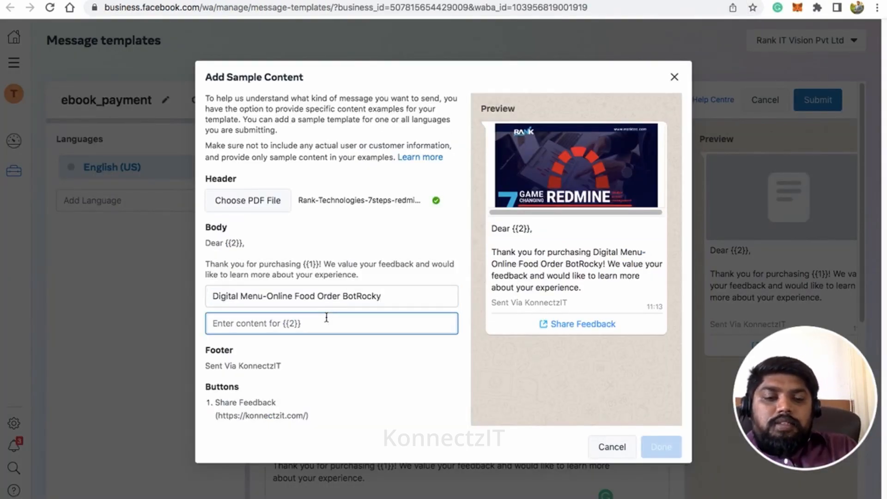
pyautogui.write('John')
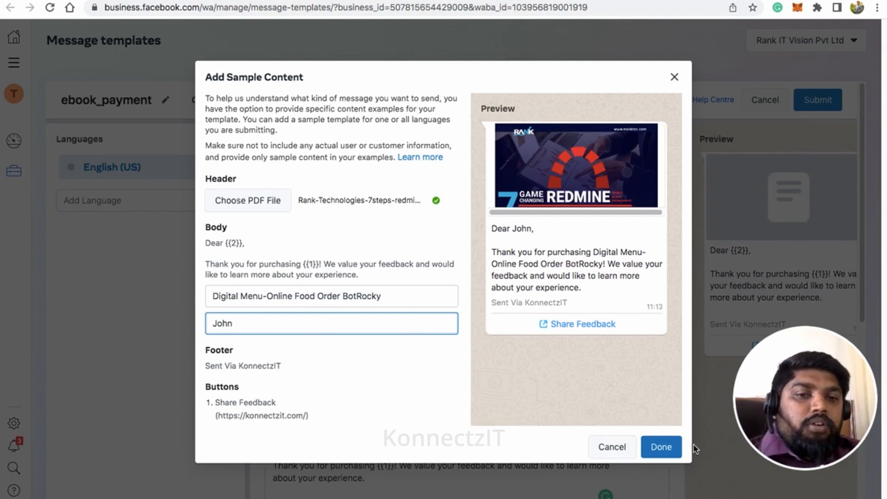
pyautogui.click(665, 448)
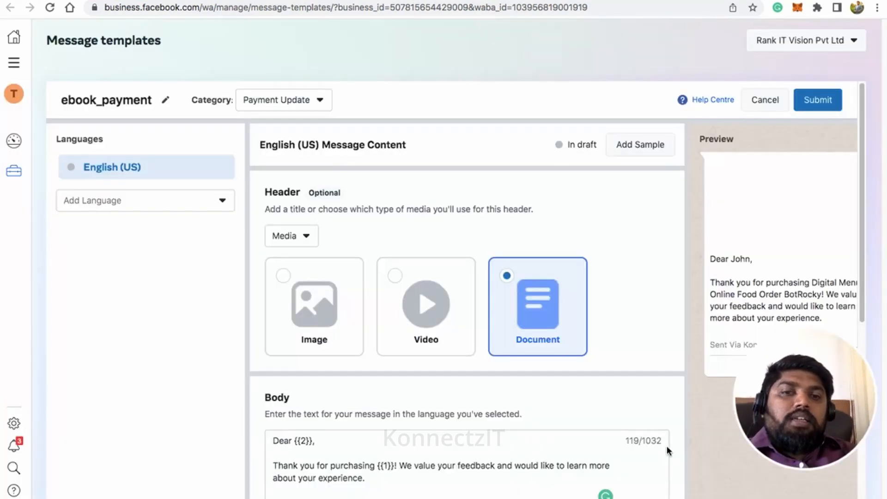
# Step: Submit the English (US) ebook_payment template for review and dismiss the confirmation
pyautogui.click(829, 99)
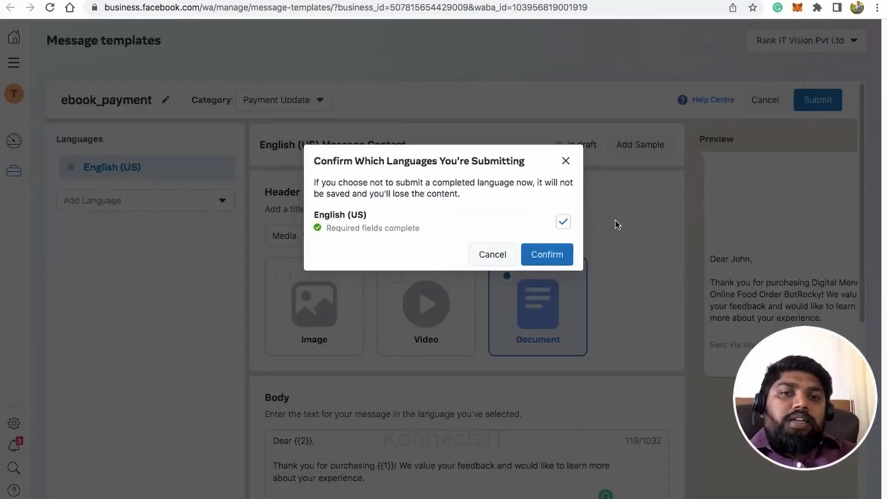
pyautogui.click(560, 252)
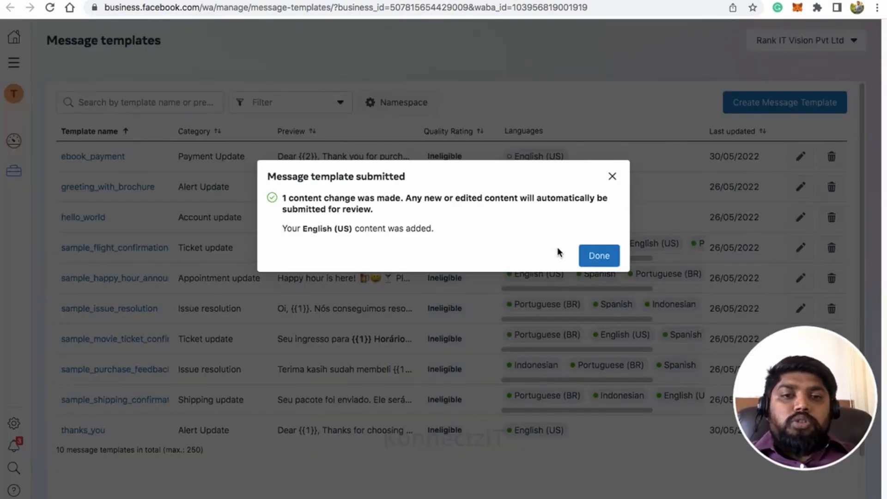
pyautogui.click(607, 261)
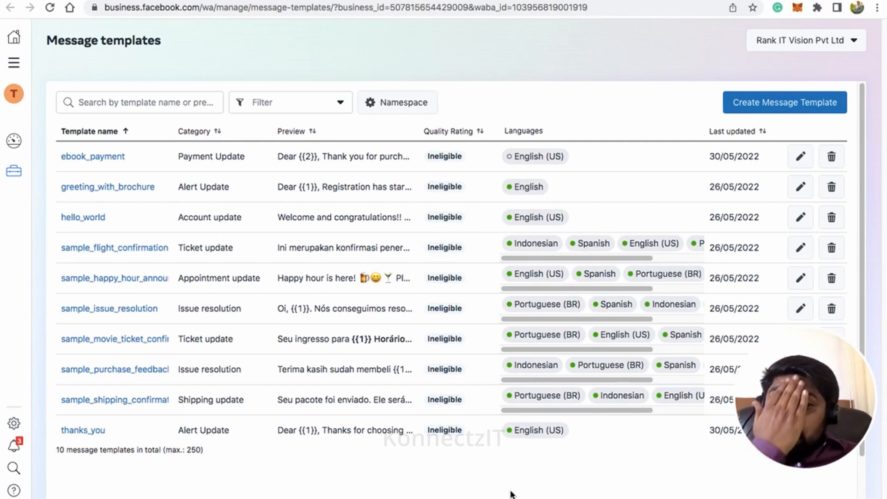
# Step: Reload the templates page twice to check ebook_payment's review status, then return to KonnectzIT
pyautogui.click(50, 11)
pyautogui.click(529, 164)
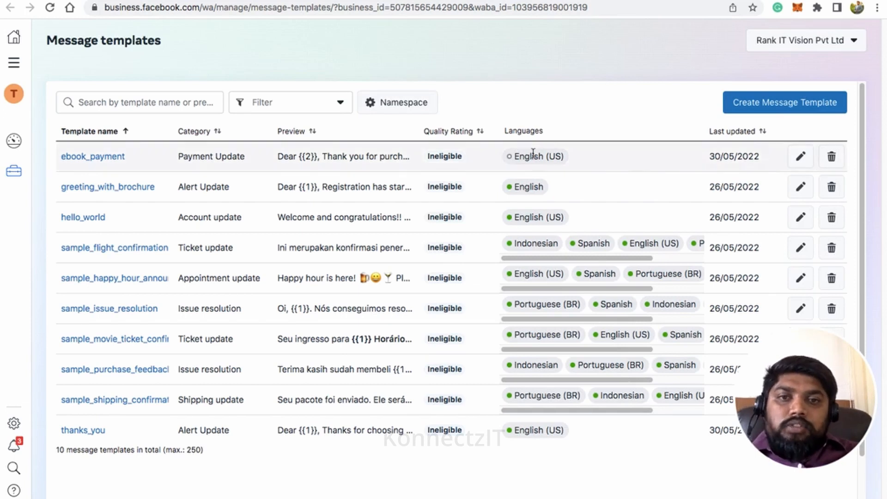
pyautogui.moveTo(532, 153)
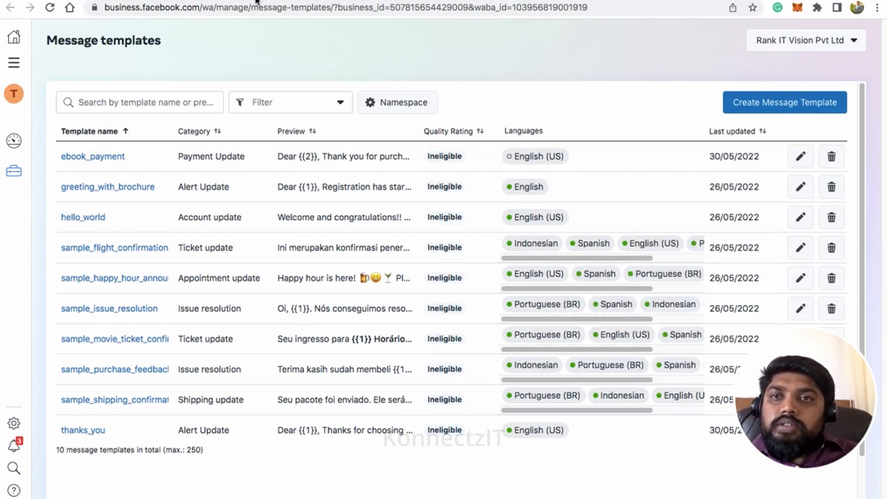
pyautogui.click(50, 8)
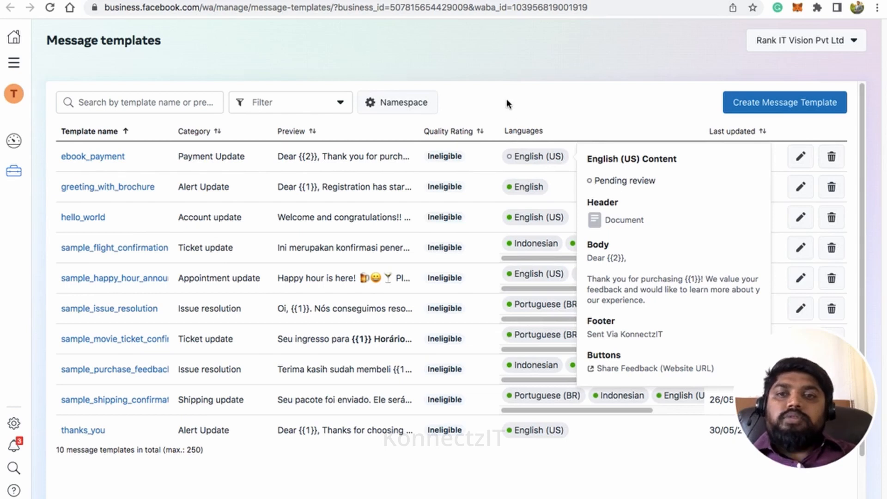
pyautogui.click(264, 0)
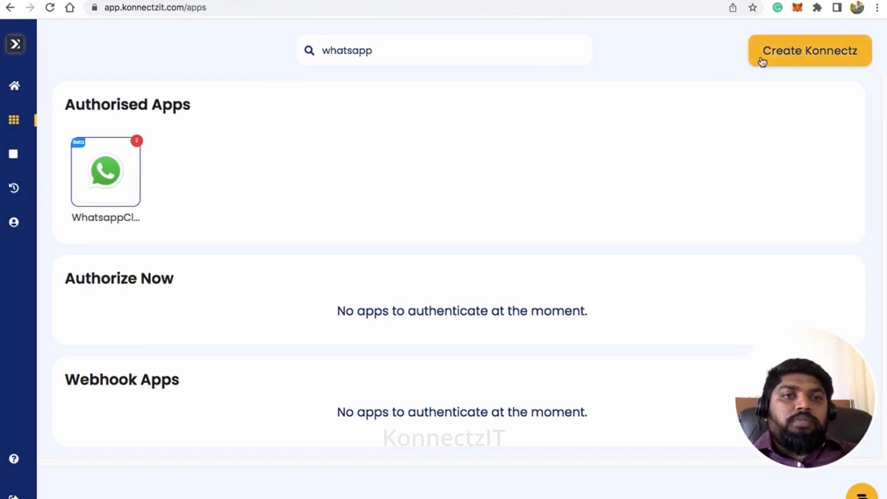
# Step: Create a Konnectz named 'Razorpay to WhatsApp send pdf File' and search apps for 'raz'
pyautogui.click(789, 51)
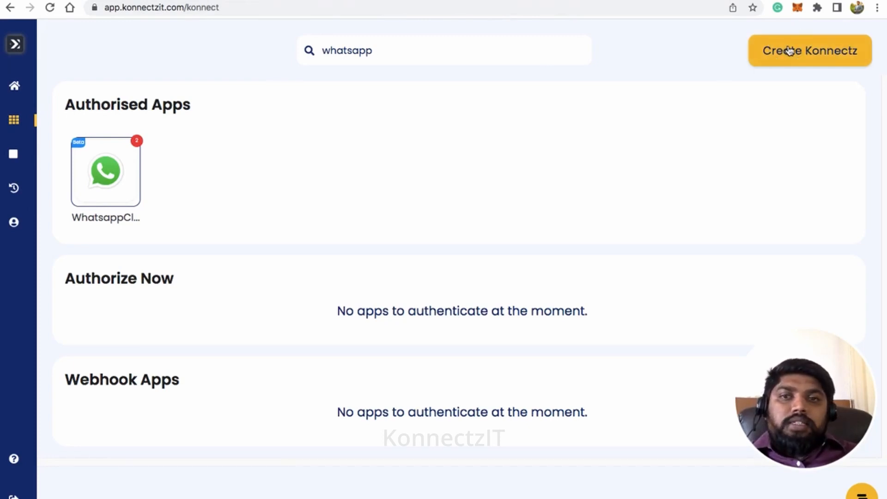
pyautogui.click(303, 44)
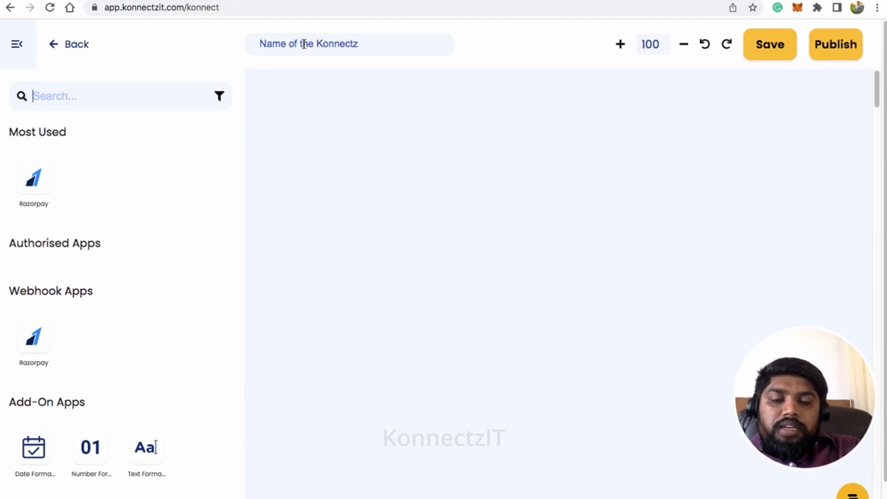
pyautogui.write('Razor')
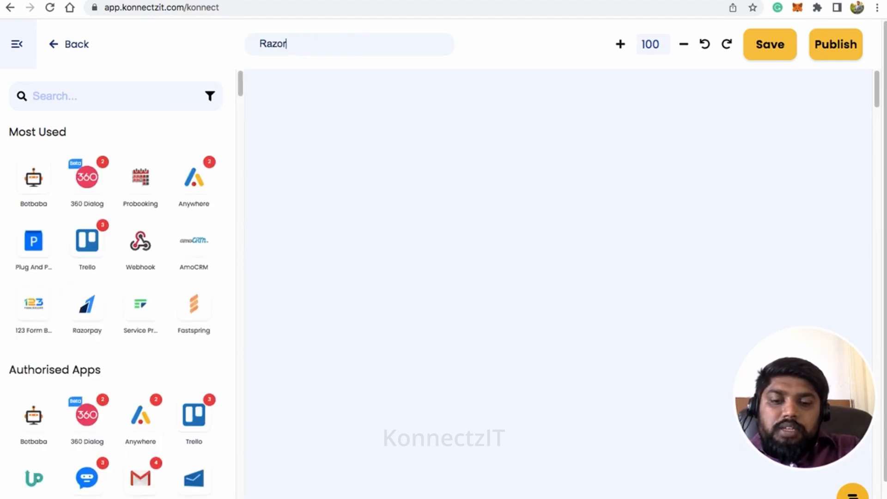
pyautogui.write('pay t')
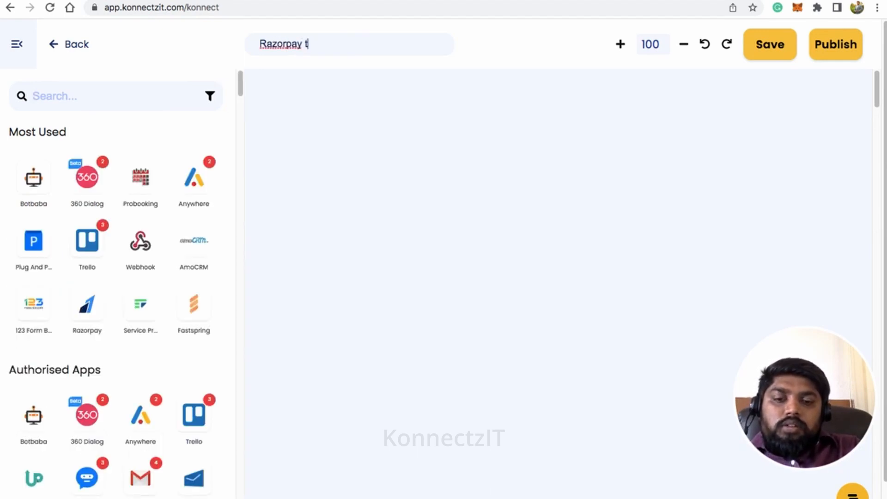
pyautogui.write('o WhatsA')
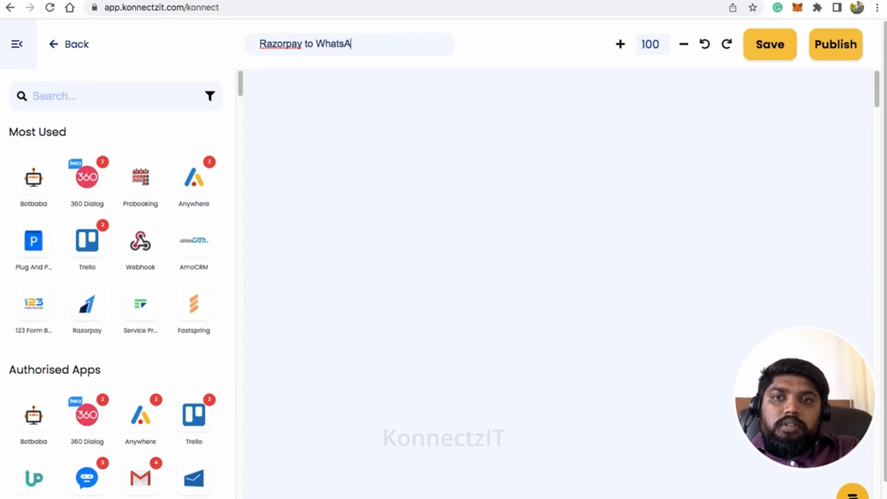
pyautogui.write('pp pdf File')
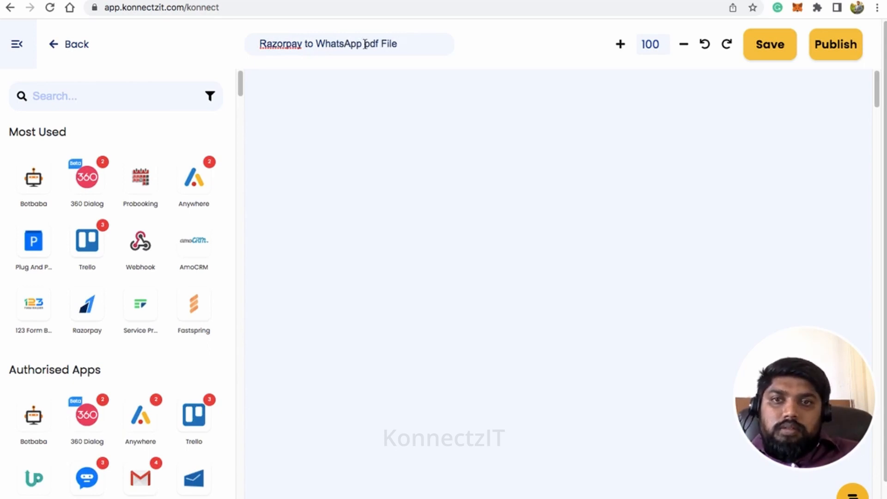
pyautogui.click(365, 44)
pyautogui.write('sn')
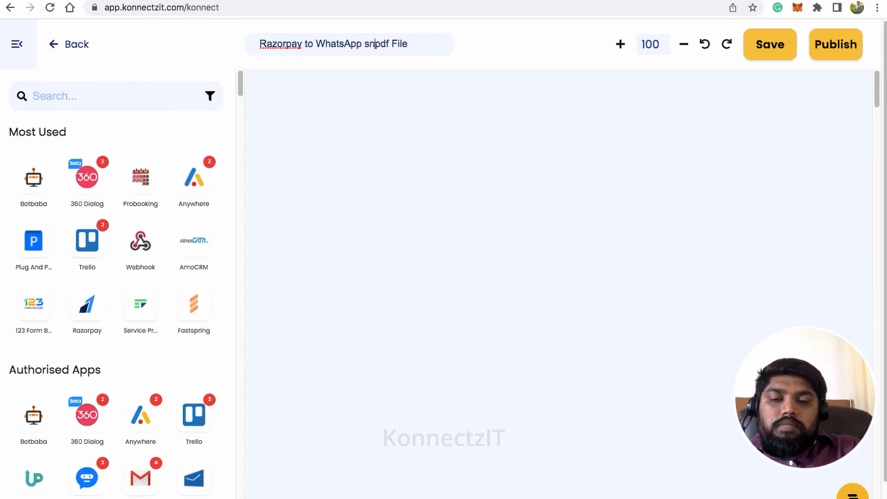
pyautogui.write('ed')
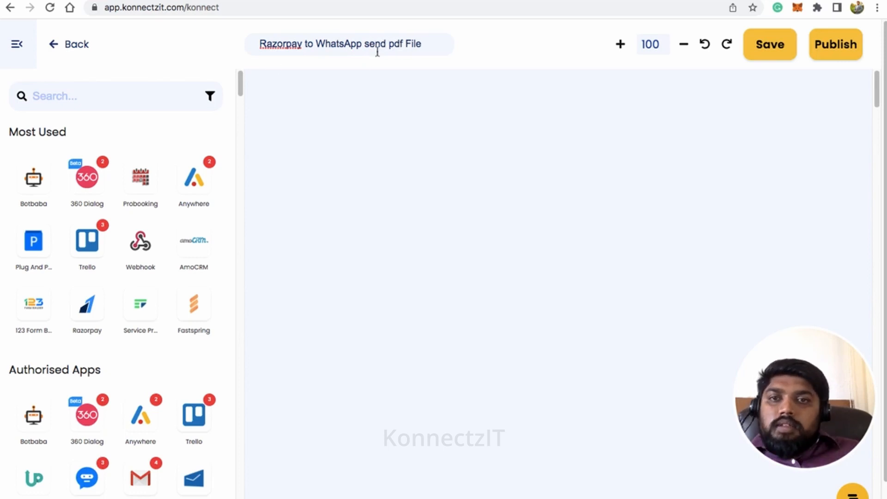
pyautogui.click(65, 102)
pyautogui.write('razor')
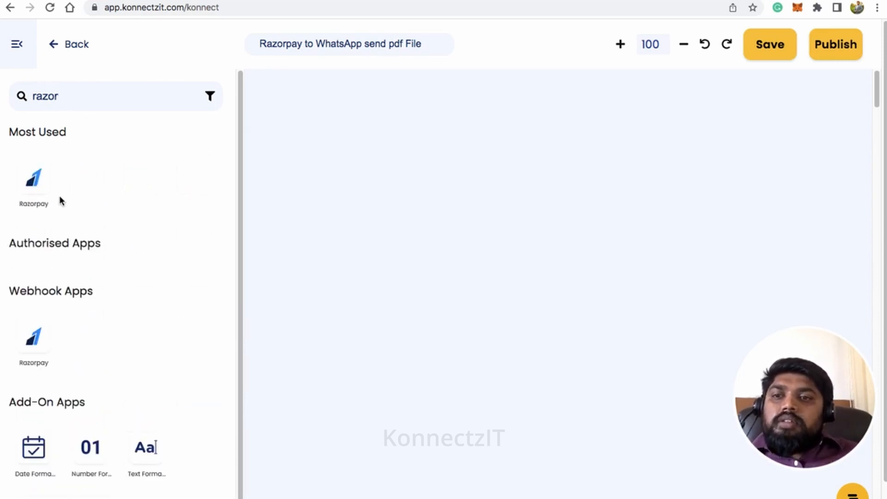
# Step: Add Razorpay to the canvas as the trigger app and move its node to the upper left
pyautogui.moveTo(33, 178); pyautogui.dragTo(285, 145)
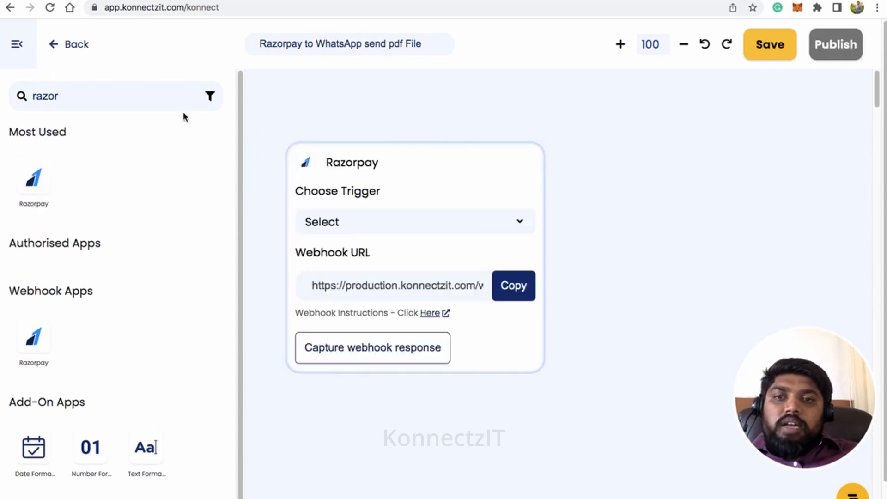
pyautogui.click(16, 43)
pyautogui.click(471, 167)
pyautogui.moveTo(470, 167); pyautogui.dragTo(265, 115)
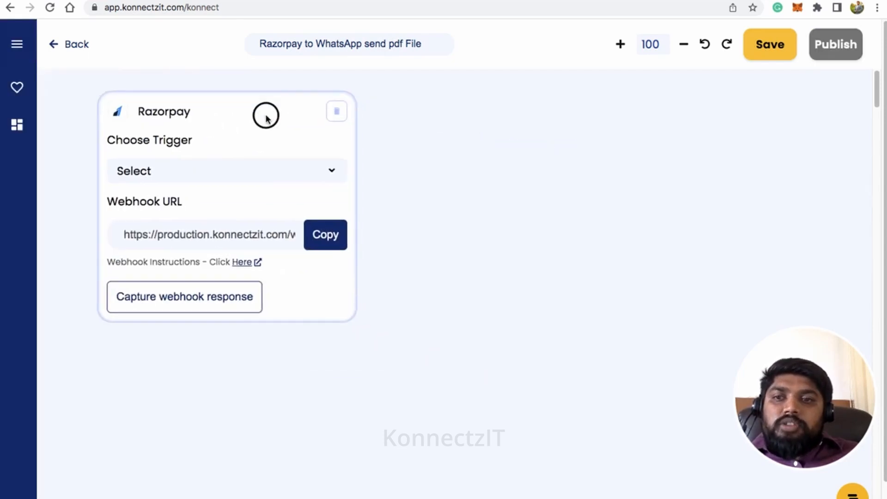
# Step: Set the Razorpay trigger to Order Paid and copy its webhook URL
pyautogui.click(246, 264)
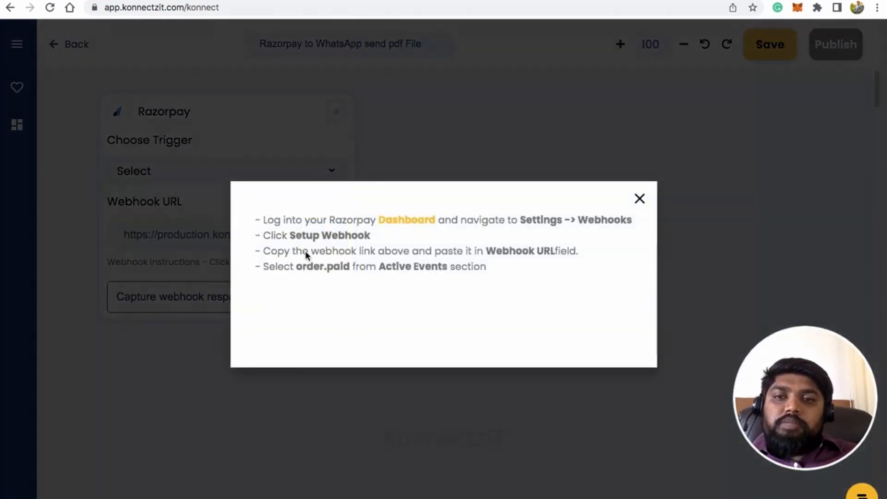
pyautogui.click(640, 200)
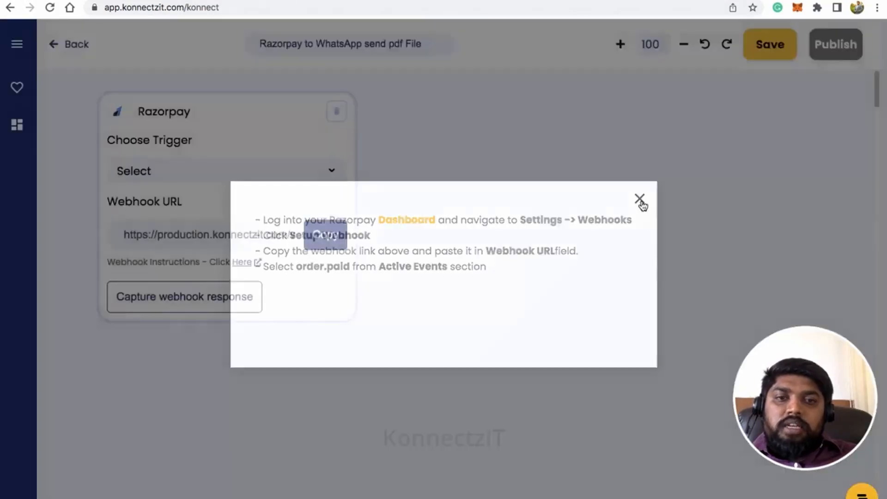
pyautogui.scroll(-2, 550, 229)
pyautogui.click(213, 134)
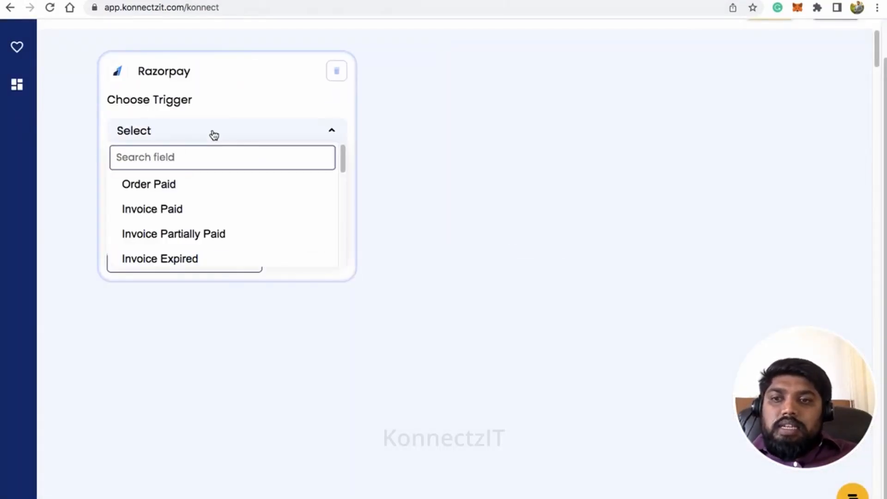
pyautogui.click(192, 185)
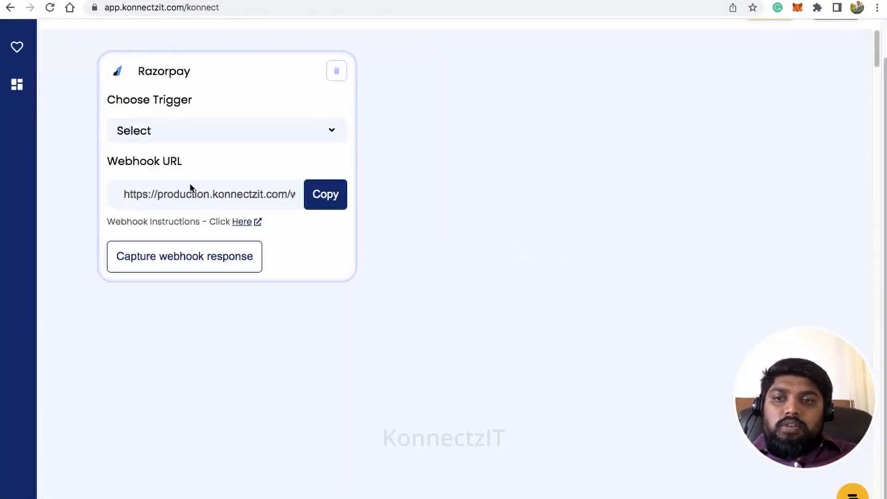
pyautogui.click(323, 195)
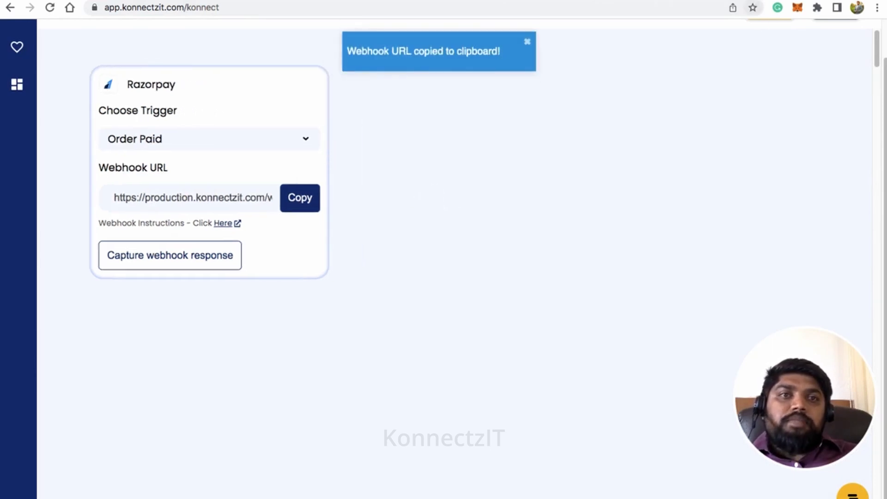
pyautogui.click(756, 0)
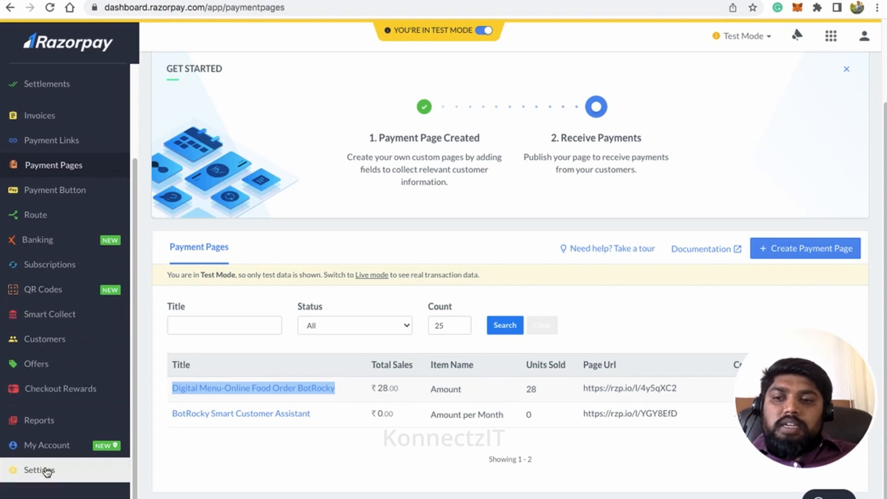
# Step: Create a Razorpay webhook with the pasted KonnectzIT URL, subscribed only to order.paid
pyautogui.click(46, 470)
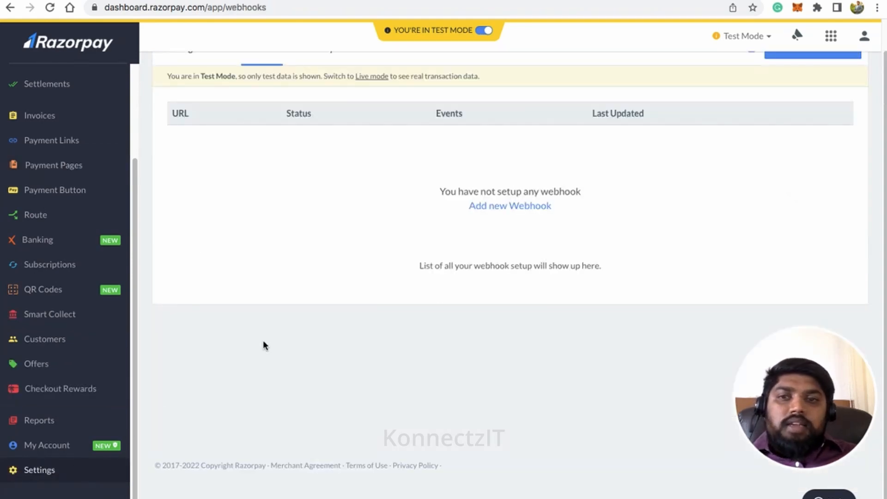
pyautogui.scroll(2, 313, 262)
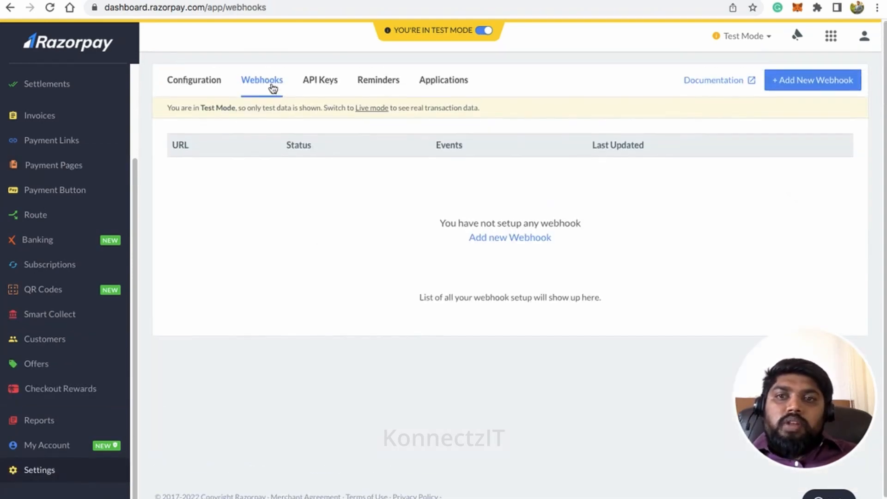
pyautogui.click(813, 83)
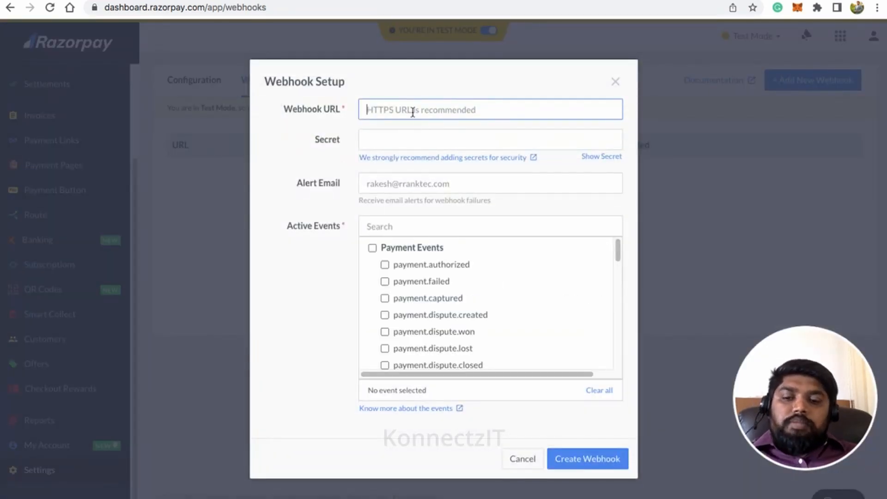
pyautogui.hotkey('ctrl', 'v')
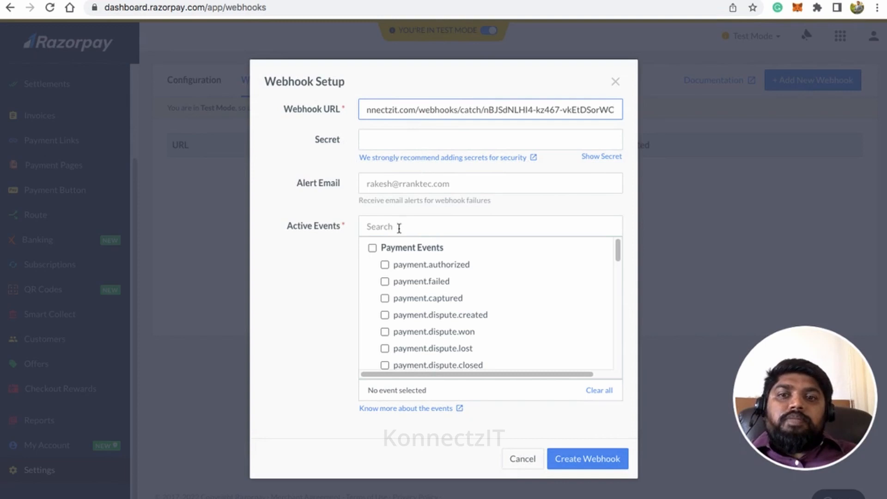
pyautogui.scroll(-5, 385, 264)
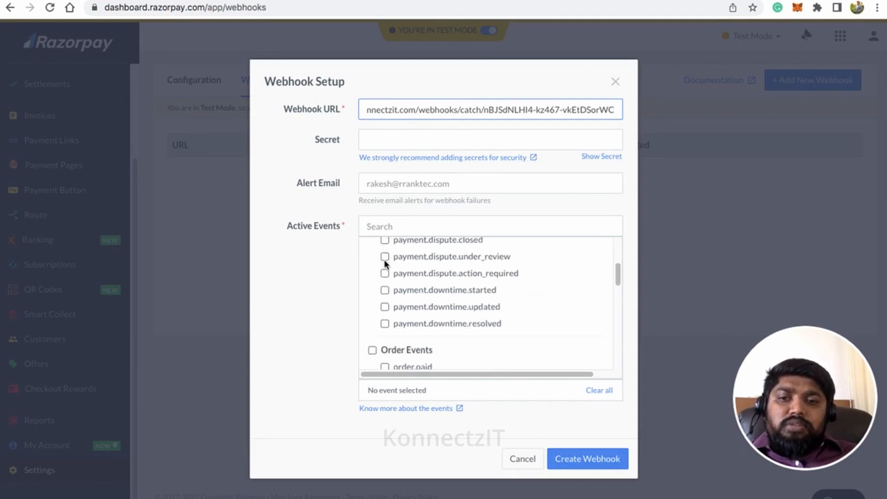
pyautogui.click(384, 314)
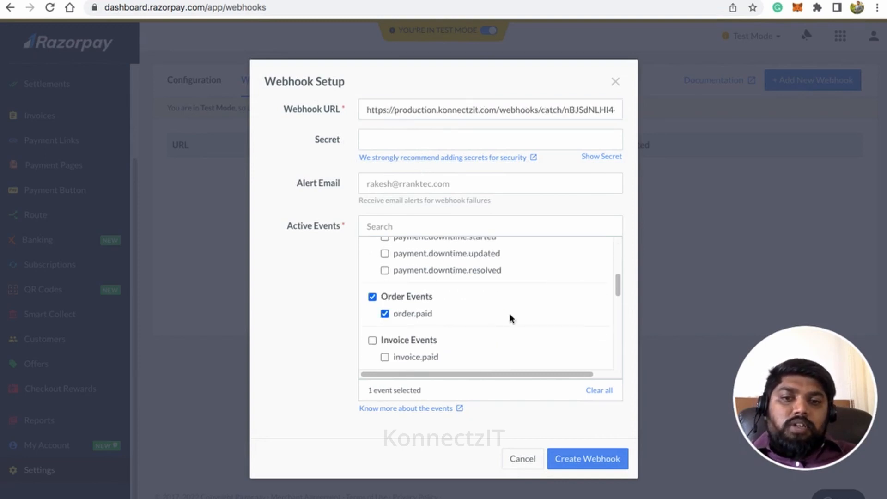
pyautogui.click(595, 460)
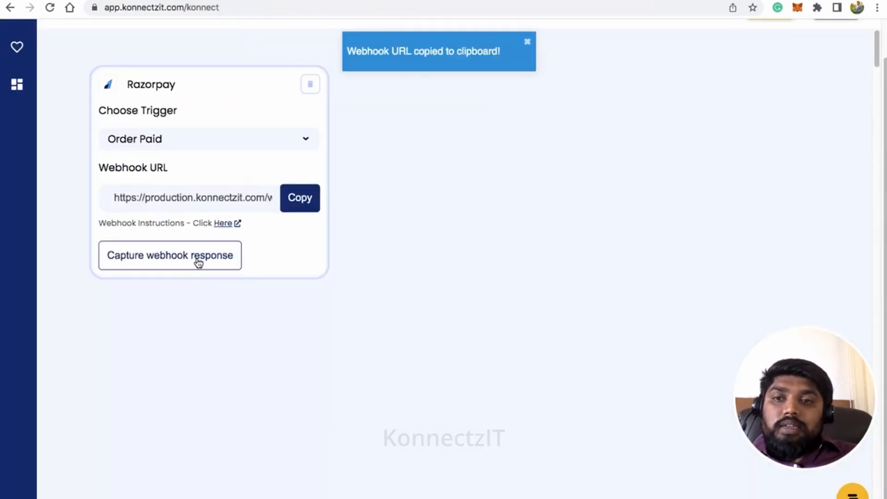
# Step: Start capturing the webhook response in KonnectzIT, then open Razorpay's Payment Pages list
pyautogui.click(197, 259)
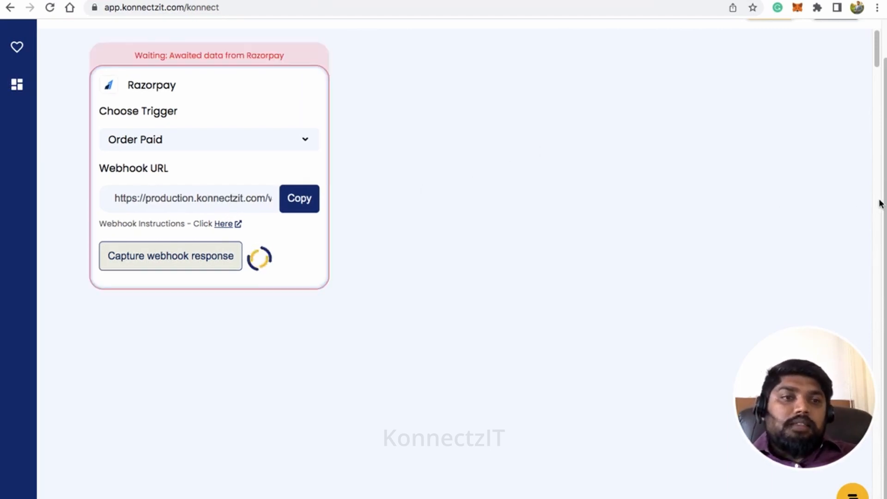
pyautogui.moveTo(884, 188); pyautogui.dragTo(883, 134)
pyautogui.click(415, 1)
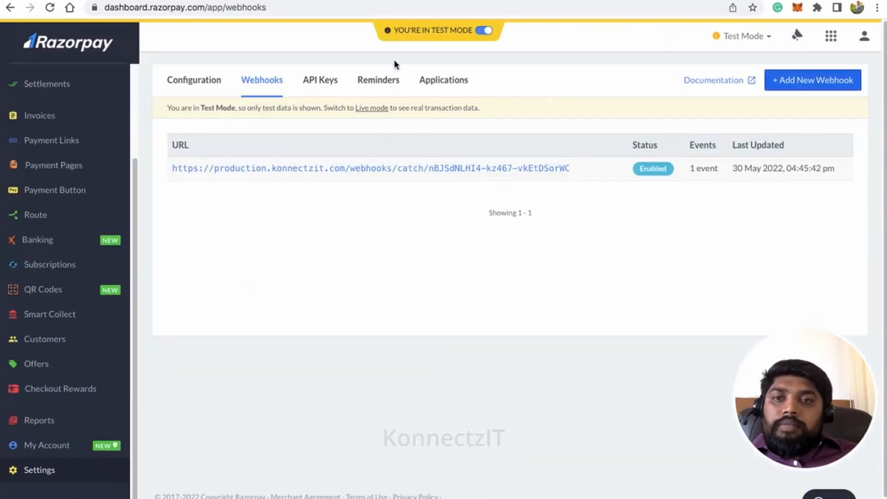
pyautogui.click(66, 175)
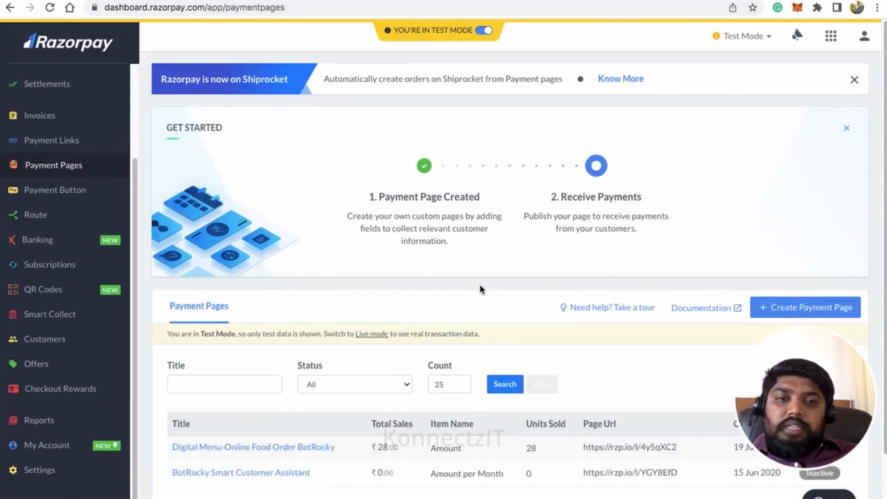
# Step: Open the first payment page, Digital Menu-Online Food Order BotRocky, in a new tab
pyautogui.scroll(-1, 544, 405)
pyautogui.scroll(-1, 544, 405)
pyautogui.click(690, 377)
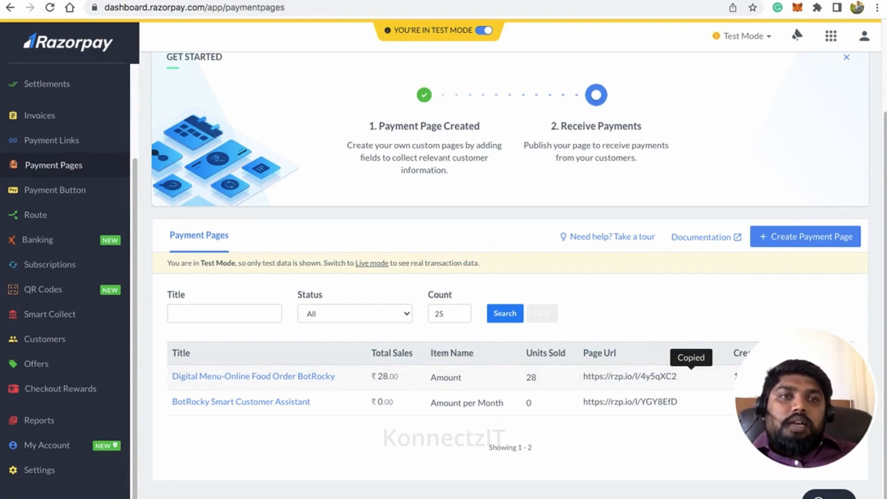
pyautogui.hotkey('ctrl', 't')
pyautogui.hotkey('ctrl', 'v')
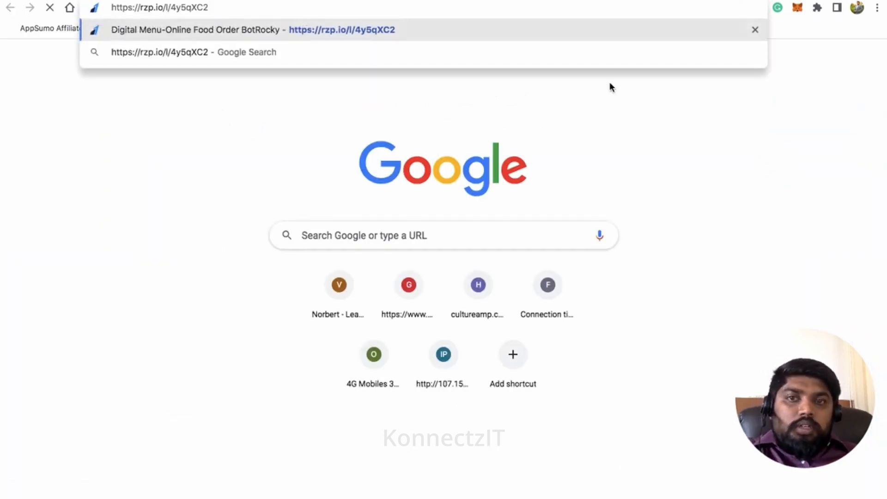
pyautogui.press('Return')
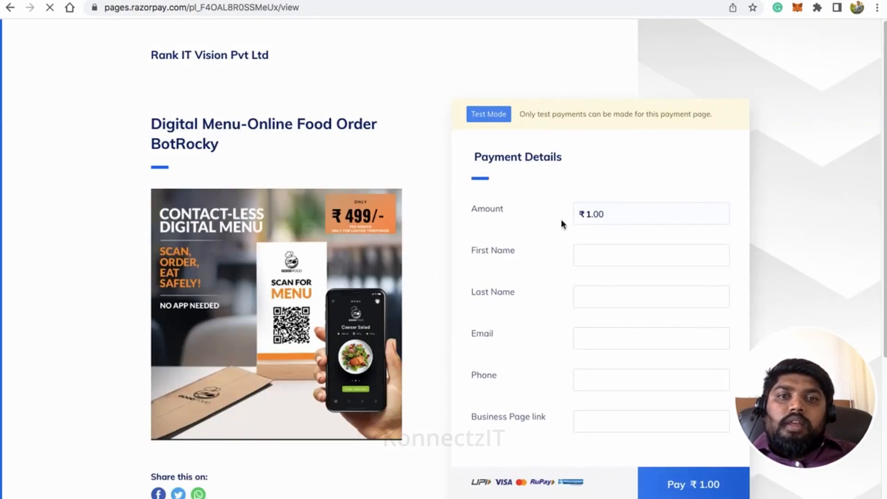
# Step: Autofill the buyer's details, then correct the first name, last name and phone number
pyautogui.click(596, 254)
pyautogui.click(642, 284)
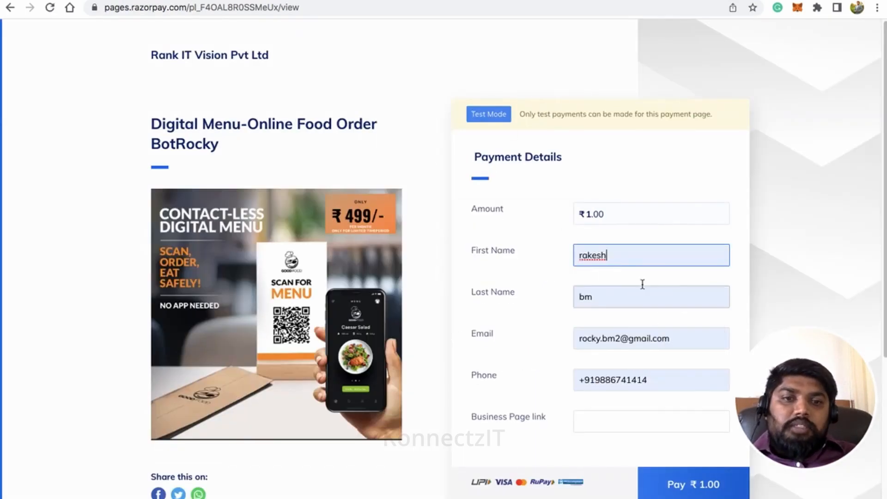
pyautogui.click(581, 254)
pyautogui.press('BackSpace')
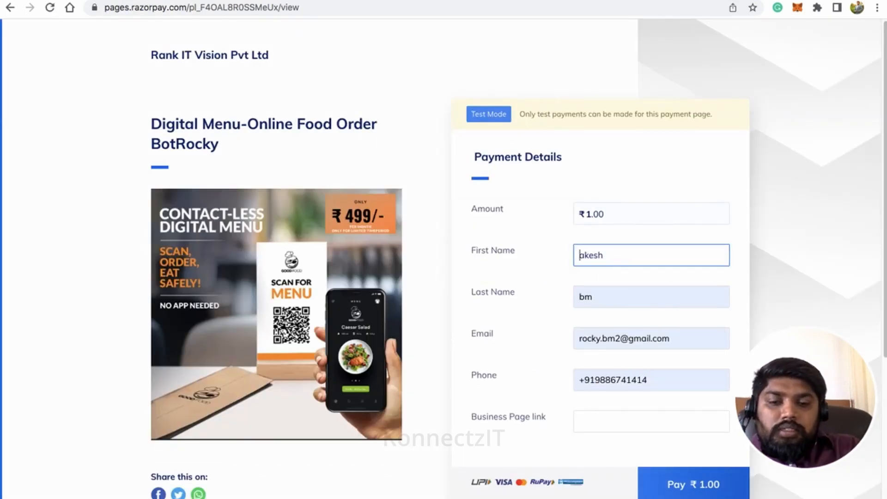
pyautogui.write('R')
pyautogui.click(586, 296)
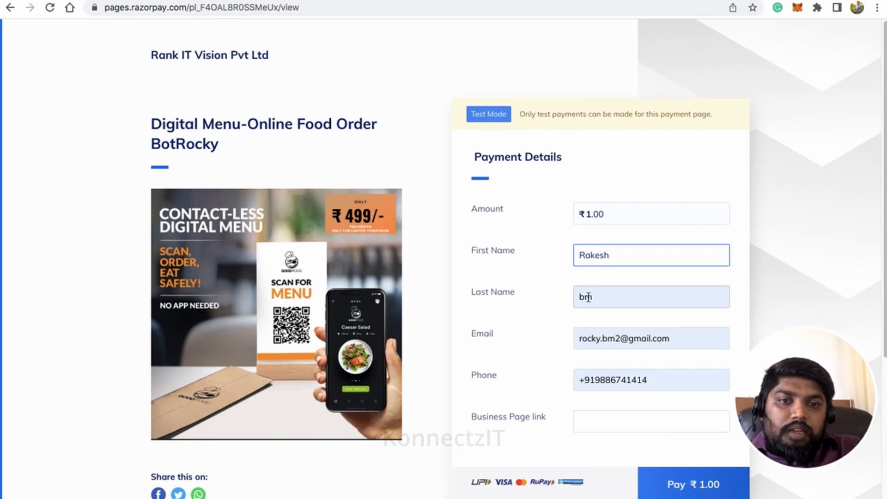
pyautogui.write('BM')
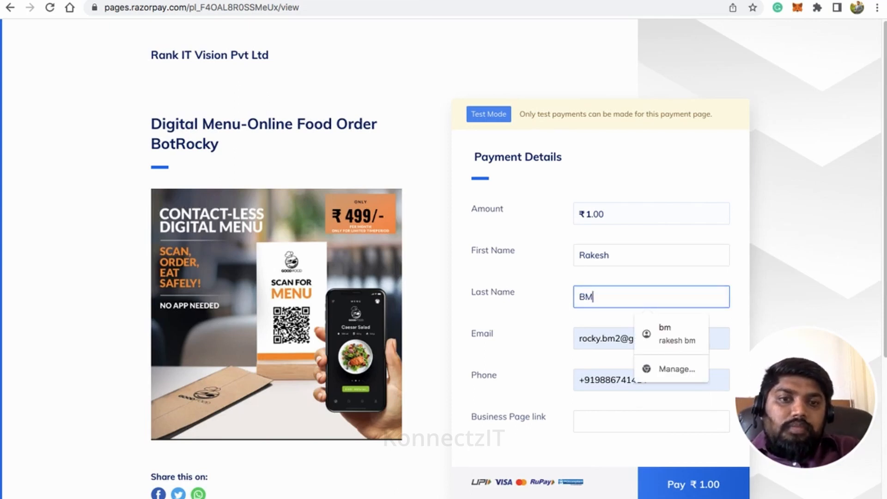
pyautogui.click(586, 380)
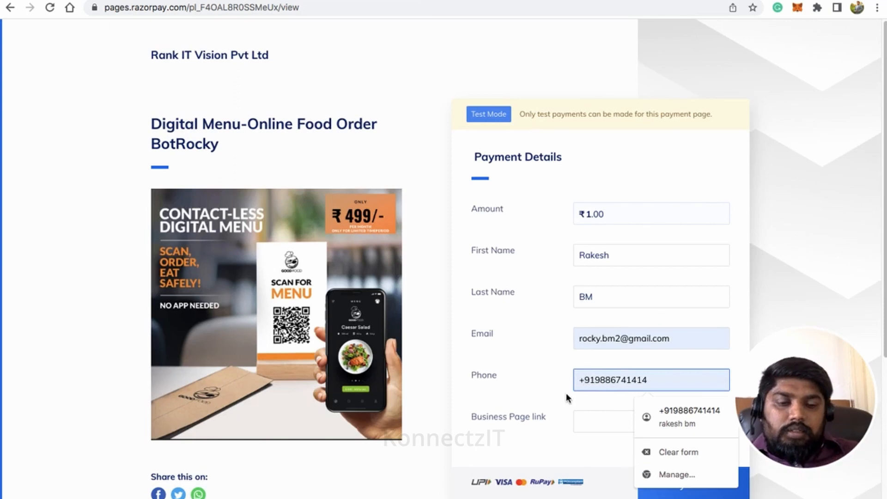
pyautogui.press('BackSpace')
# Step: Set the Business Page link to konnectzit.com and proceed to pay ₹1.00
pyautogui.click(593, 419)
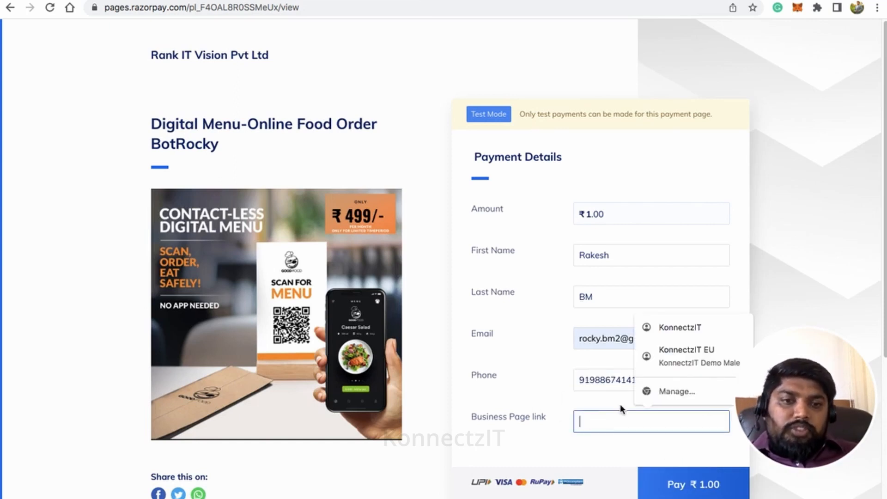
pyautogui.click(680, 331)
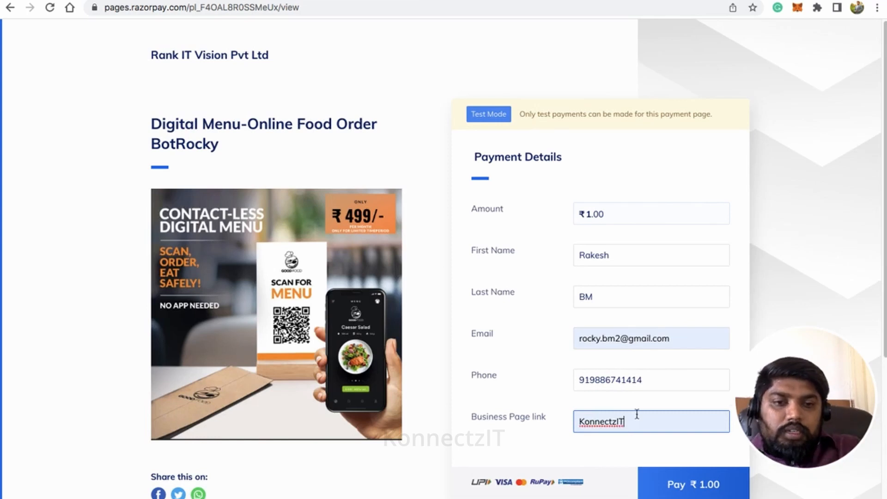
pyautogui.write('.com')
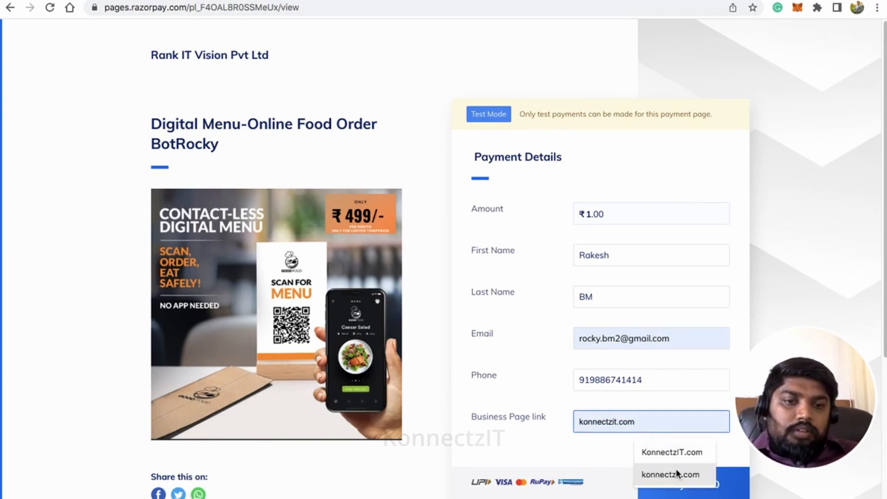
pyautogui.click(676, 471)
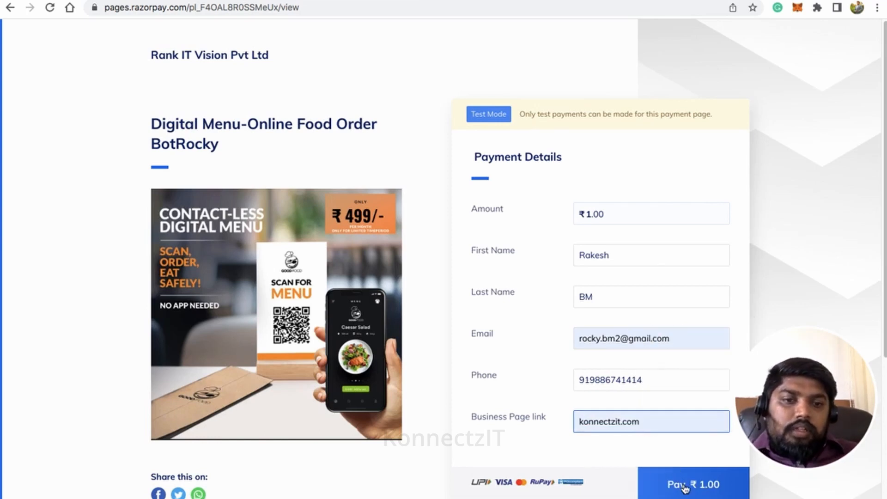
pyautogui.click(684, 485)
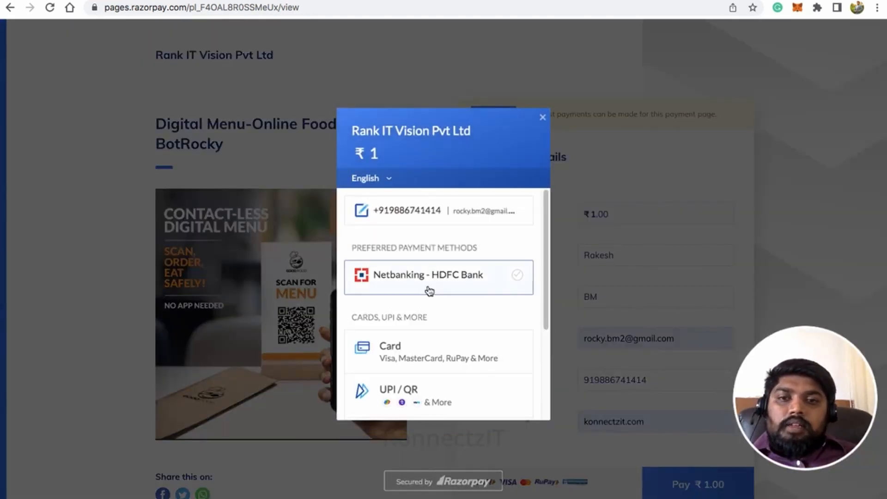
# Step: Pay ₹1 through HDFC Bank netbanking and mark the demo payment as Success
pyautogui.click(452, 284)
pyautogui.click(451, 437)
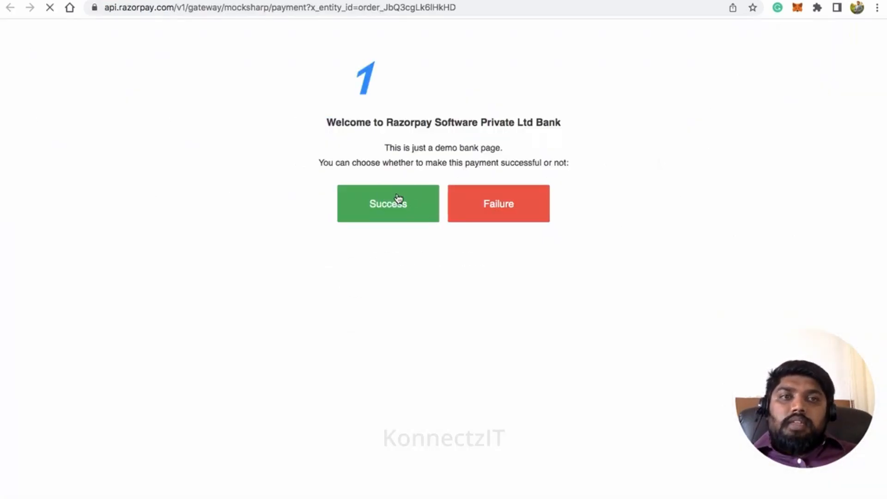
pyautogui.click(398, 197)
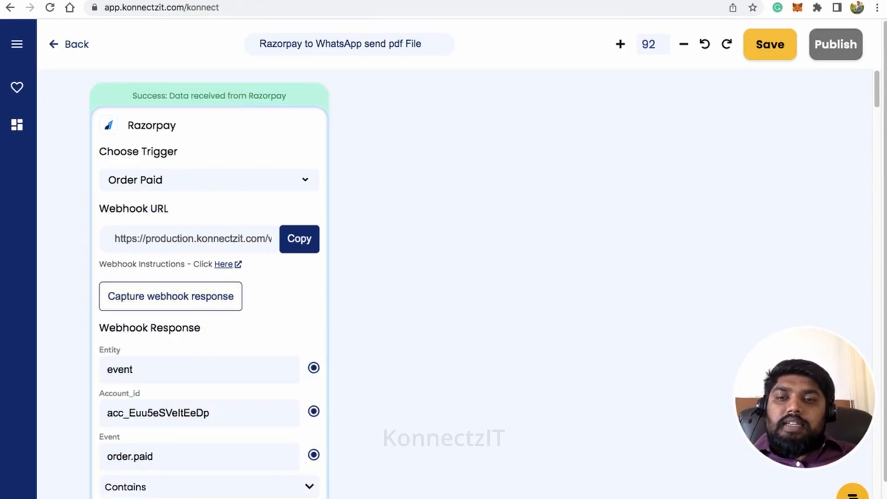
# Step: Expand Payload > Payment > Entity > Notes to show the buyer's name, e-mail, phone and konnectzit.com link
pyautogui.scroll(-3, 420, 328)
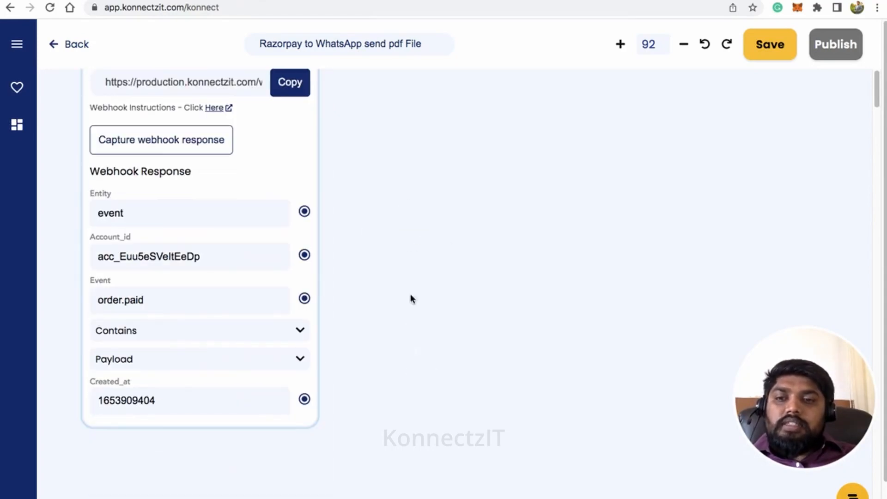
pyautogui.scroll(-2, 405, 284)
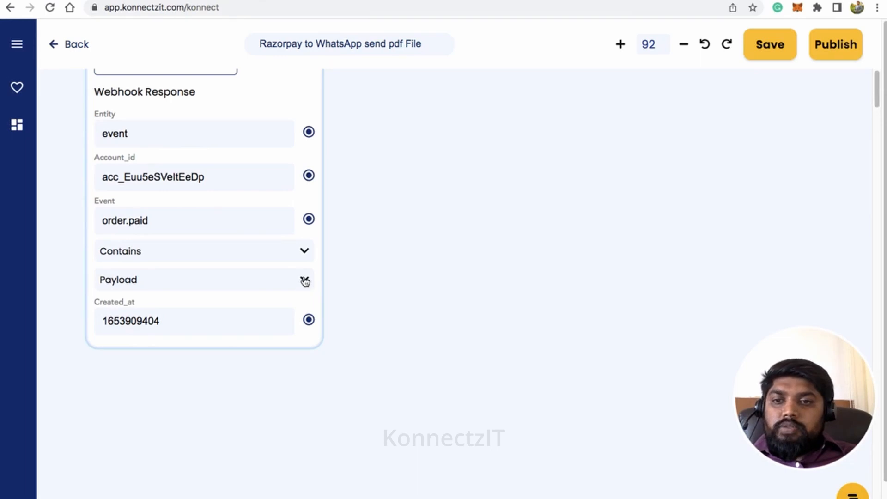
pyautogui.click(305, 281)
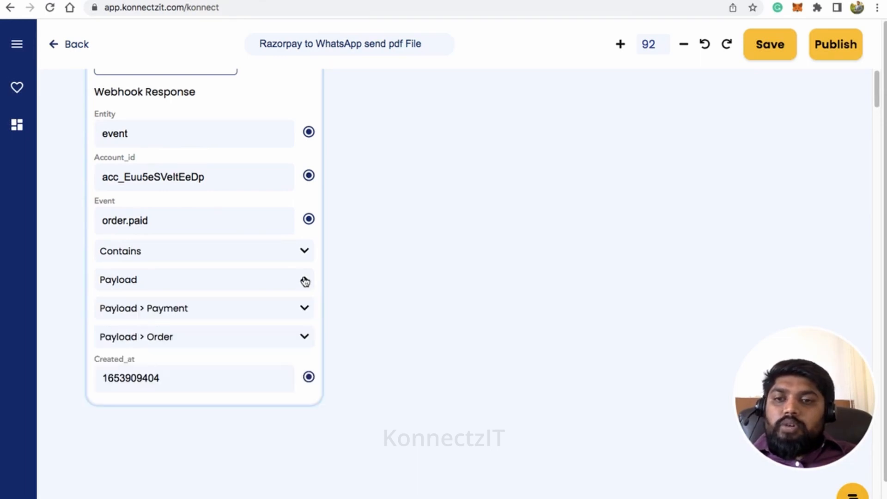
pyautogui.click(305, 309)
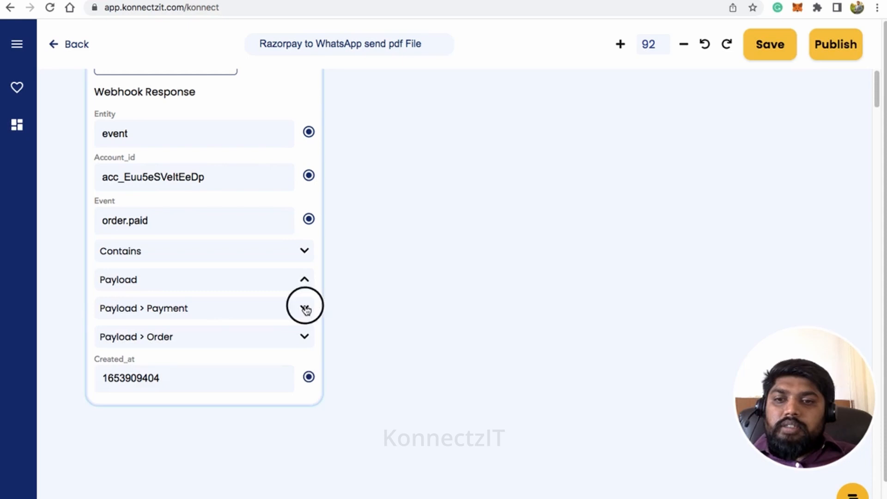
pyautogui.click(306, 337)
pyautogui.moveTo(419, 431); pyautogui.dragTo(439, 240)
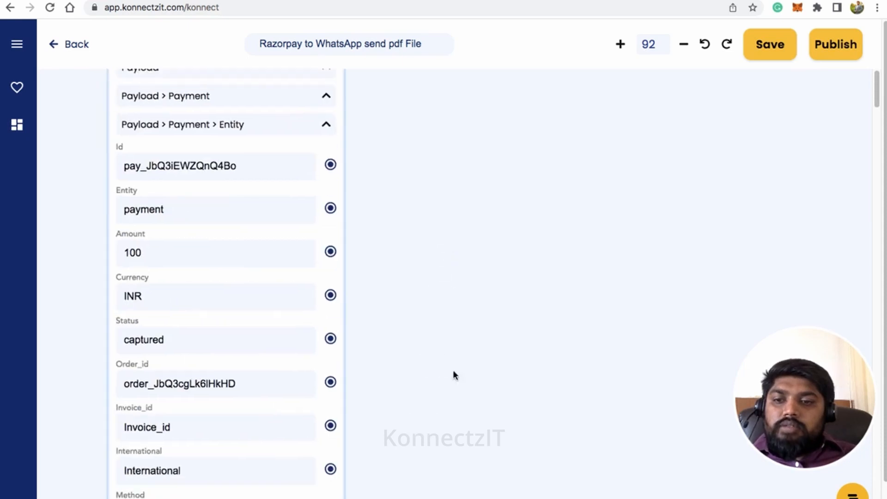
pyautogui.scroll(-10, 454, 375)
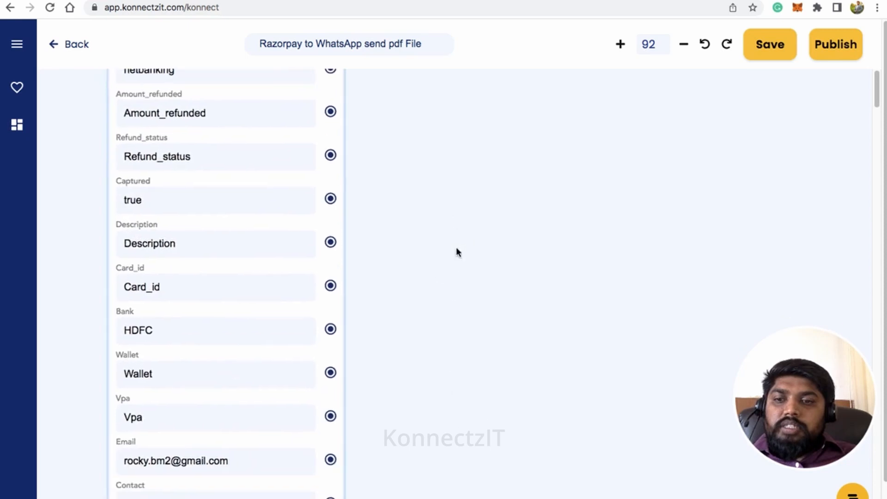
pyautogui.moveTo(434, 444); pyautogui.dragTo(441, 333)
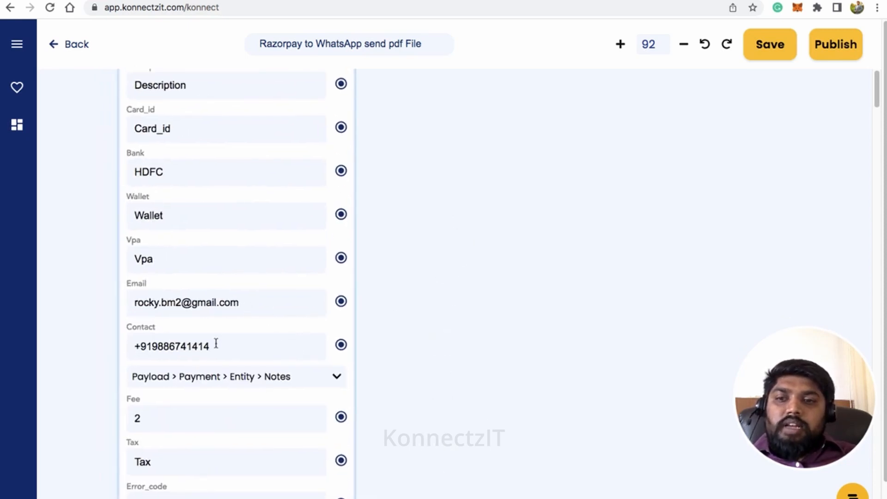
pyautogui.click(335, 378)
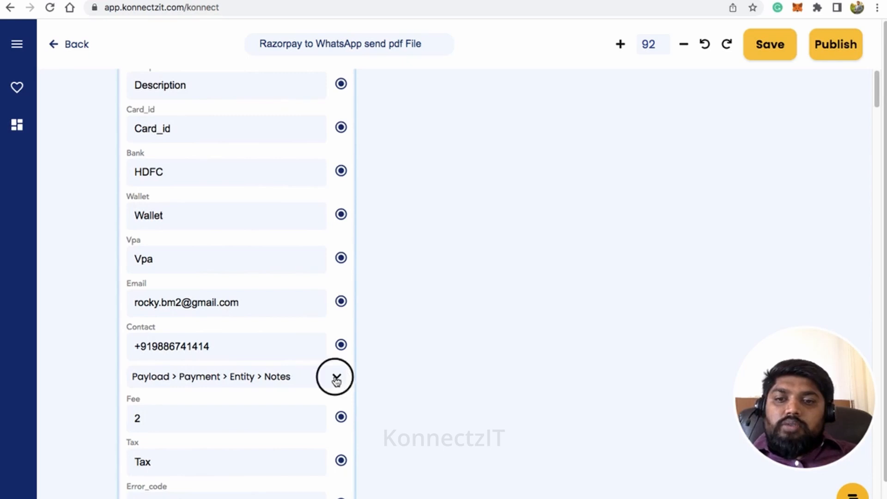
pyautogui.moveTo(426, 474); pyautogui.dragTo(433, 331)
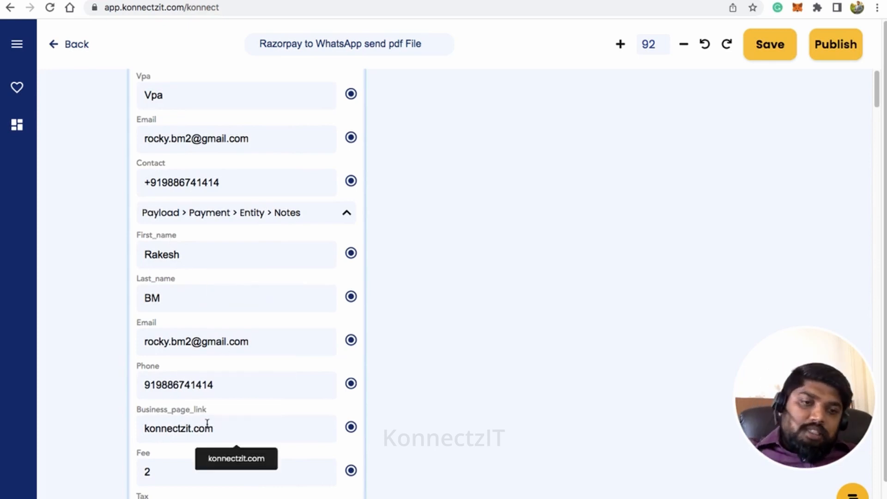
pyautogui.scroll(-2, 263, 372)
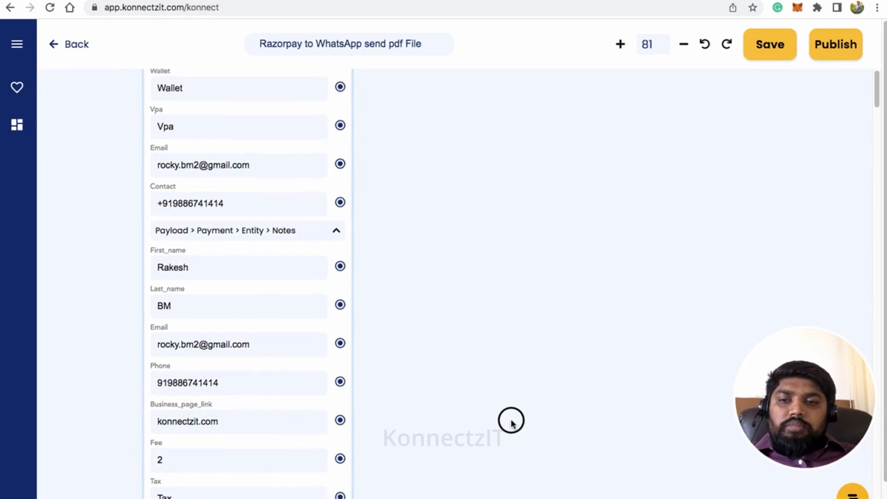
pyautogui.scroll(-2, 498, 413)
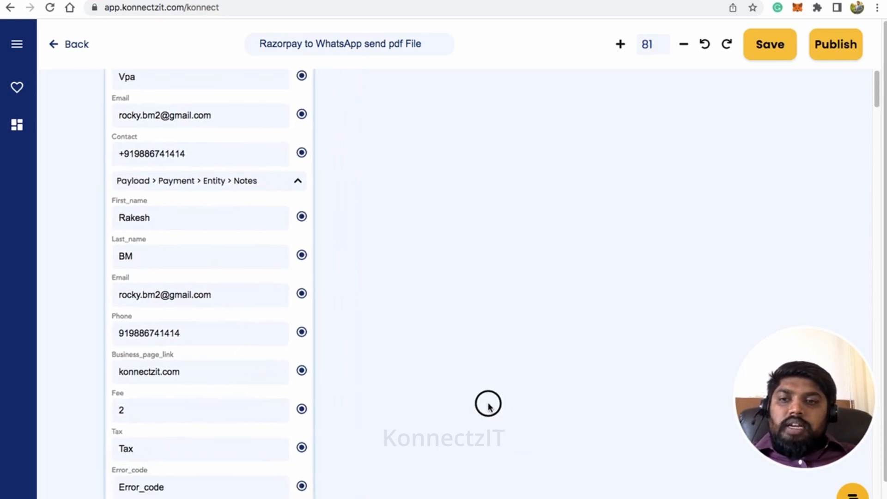
# Step: Search apps for 'whats' and drag WhatsappCloudApi onto the canvas beside the Razorpay trigger
pyautogui.click(21, 43)
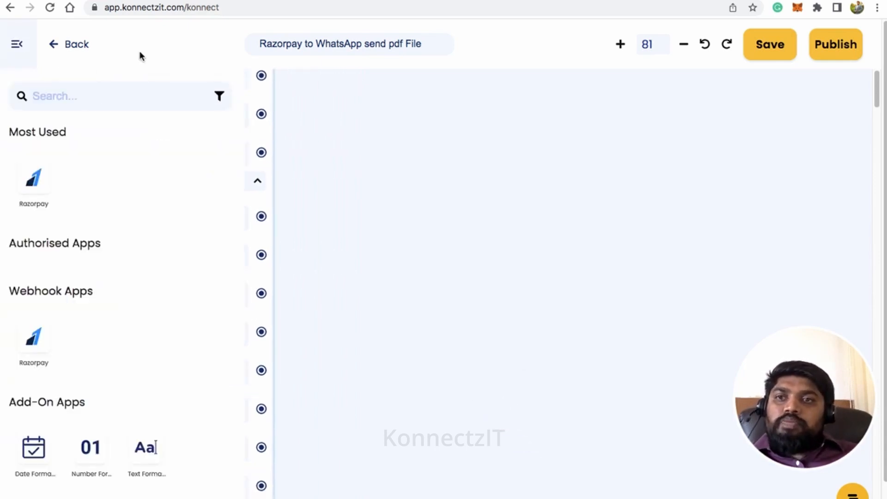
pyautogui.click(131, 94)
pyautogui.write('what')
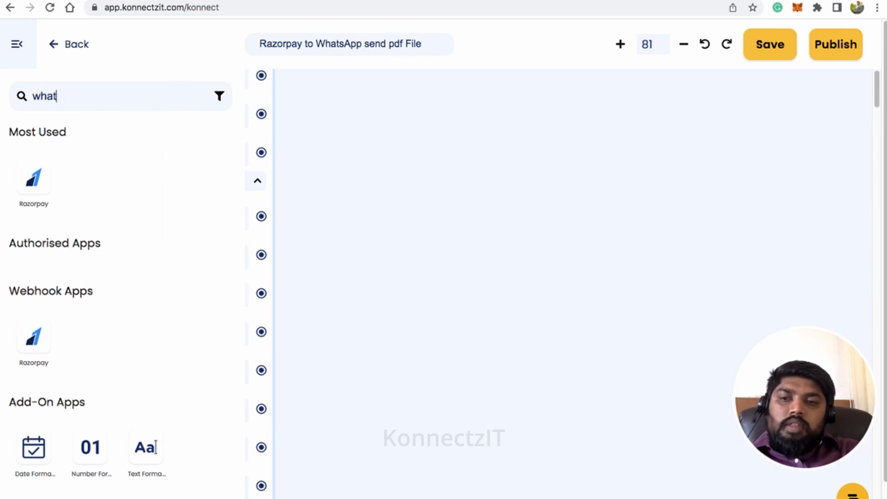
pyautogui.write('s')
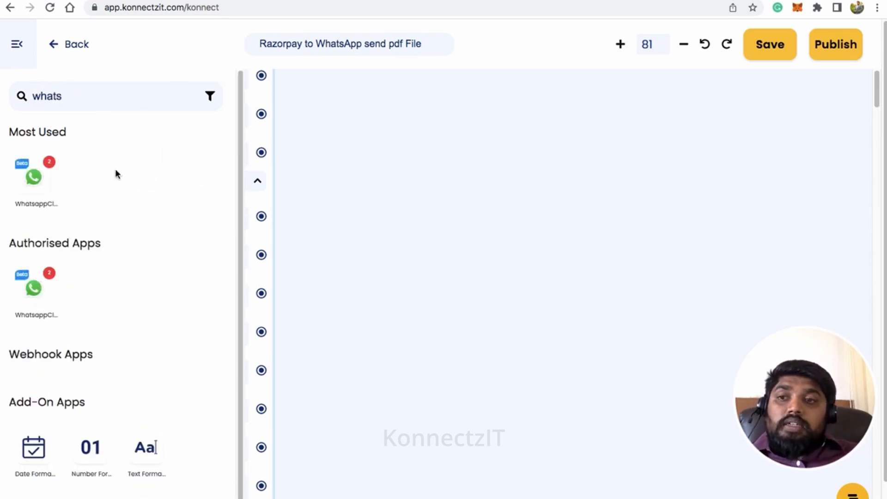
pyautogui.moveTo(33, 177); pyautogui.dragTo(389, 154)
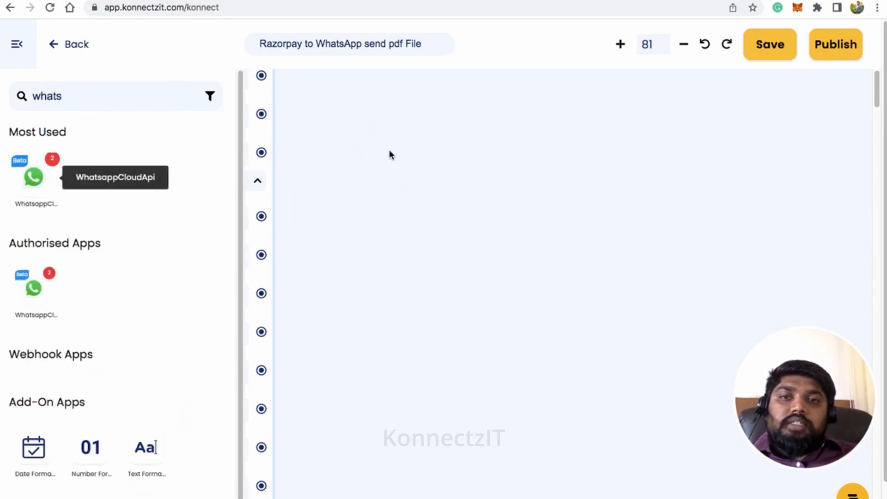
pyautogui.click(14, 43)
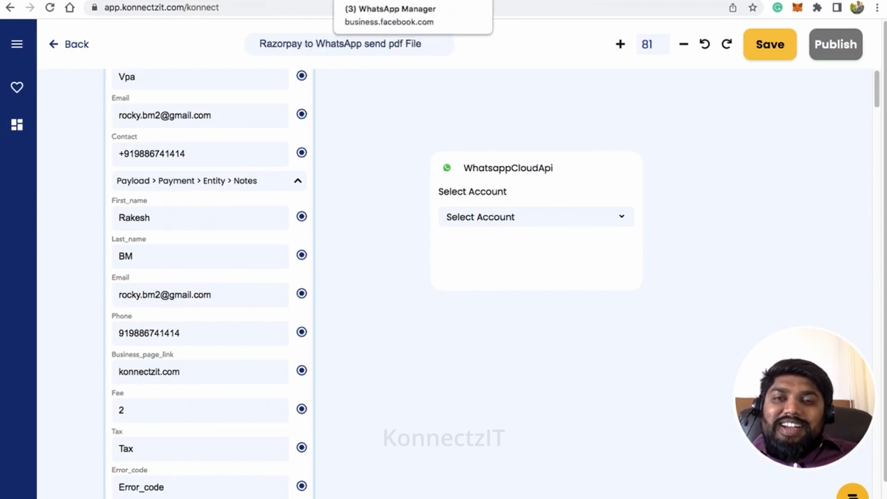
# Step: Reload the WhatsApp Manager templates and preview greeting_with_brochure, then close it without changes
pyautogui.click(554, 0)
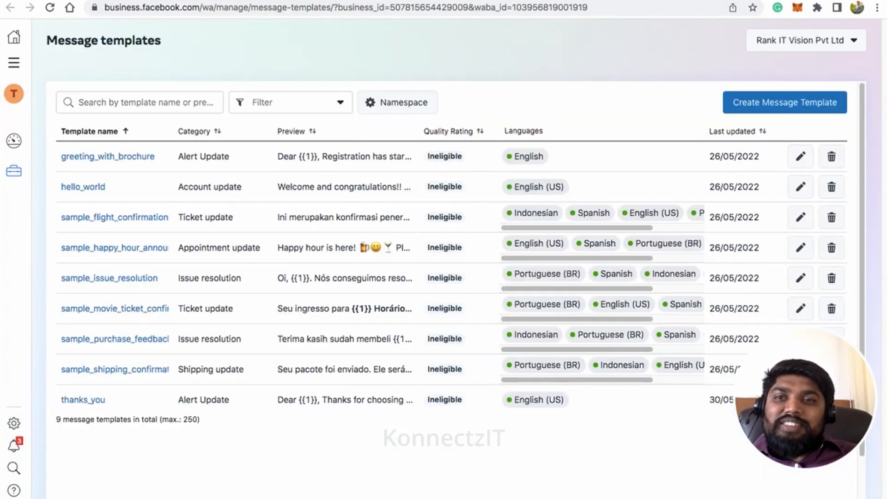
pyautogui.click(50, 8)
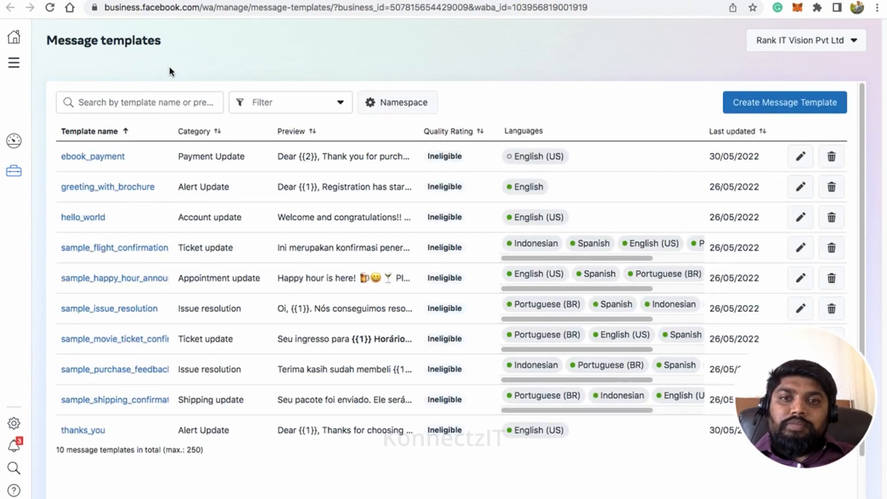
pyautogui.moveTo(528, 157)
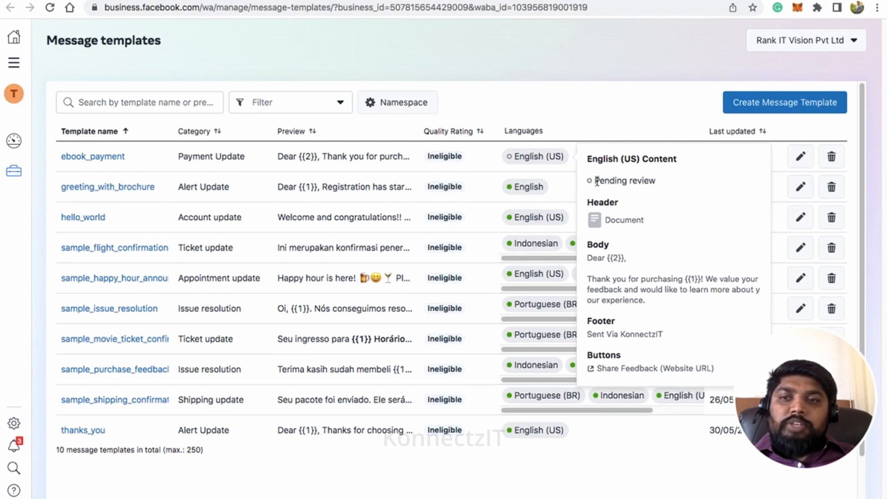
pyautogui.click(130, 188)
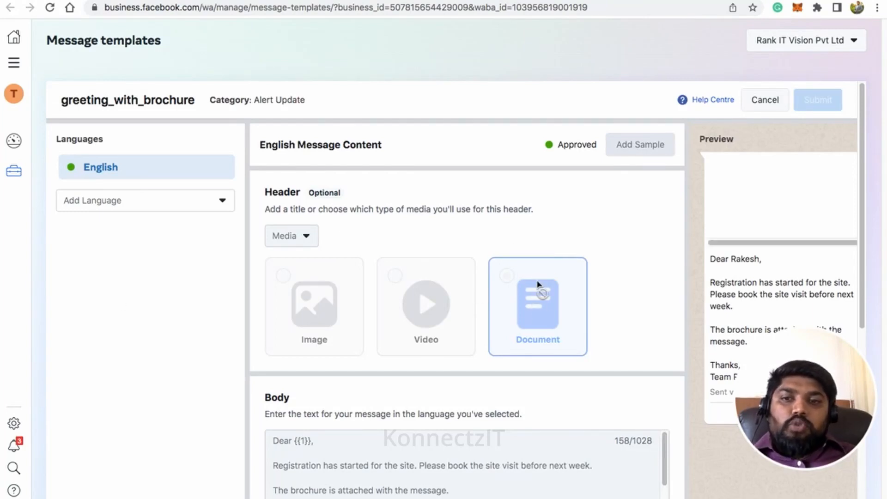
pyautogui.scroll(-5, 694, 265)
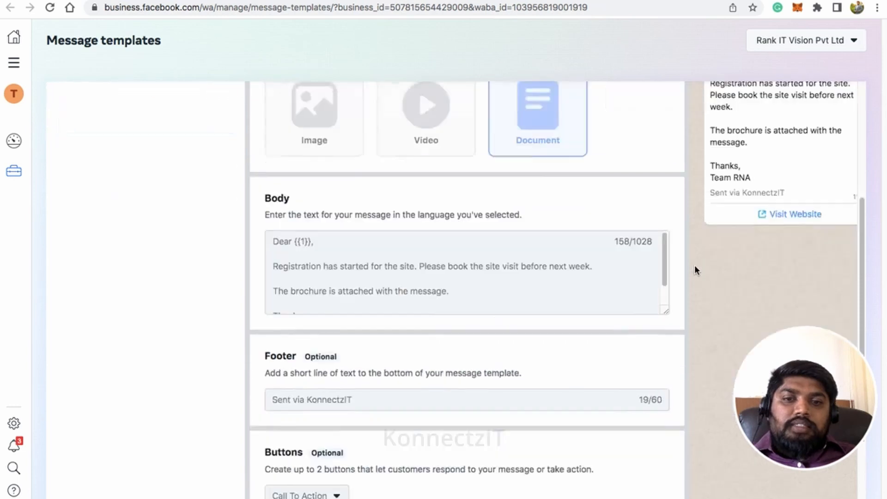
pyautogui.scroll(5, 631, 286)
pyautogui.click(761, 107)
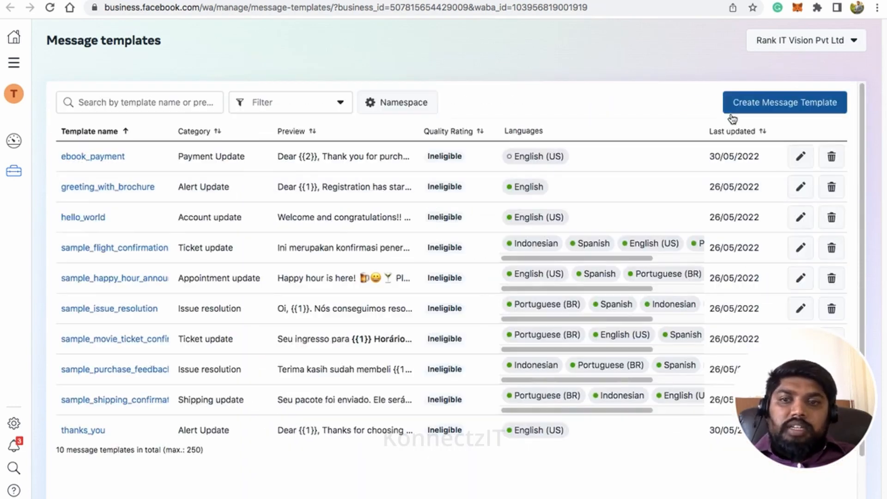
# Step: Open the thanks_you template and scroll through its document header and ebook message
pyautogui.click(93, 431)
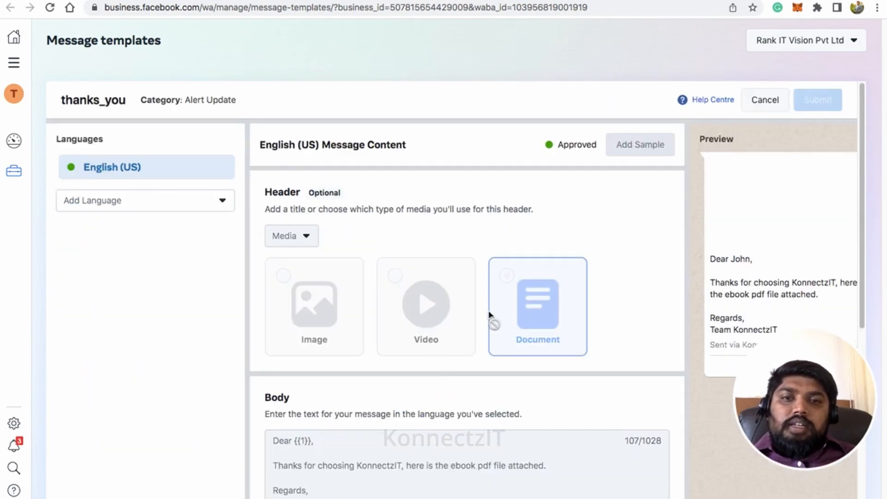
pyautogui.scroll(-2, 683, 259)
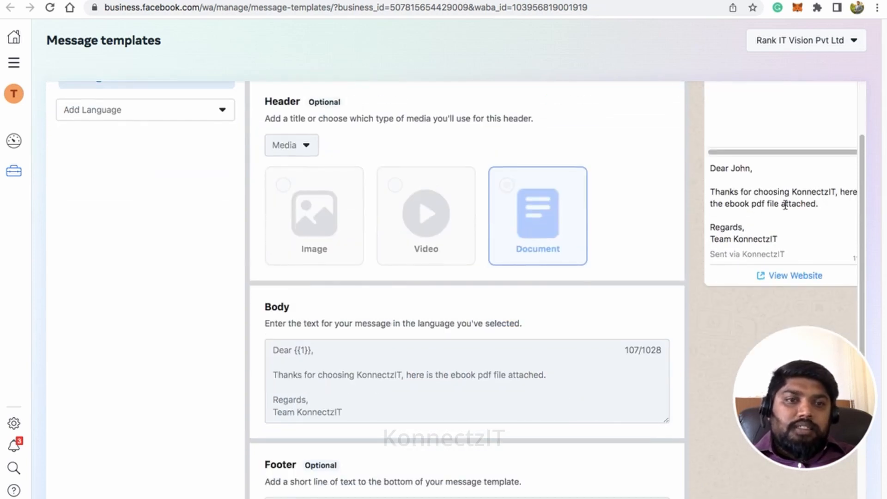
pyautogui.scroll(-2, 367, 293)
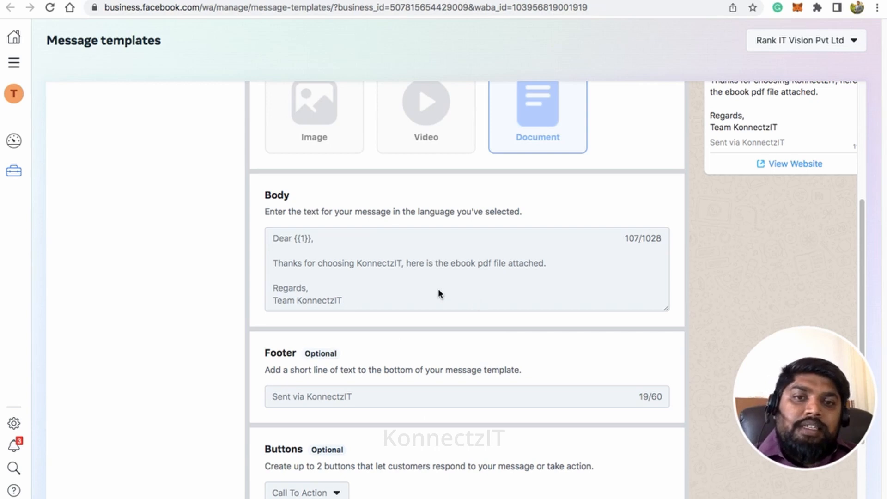
pyautogui.scroll(4, 439, 294)
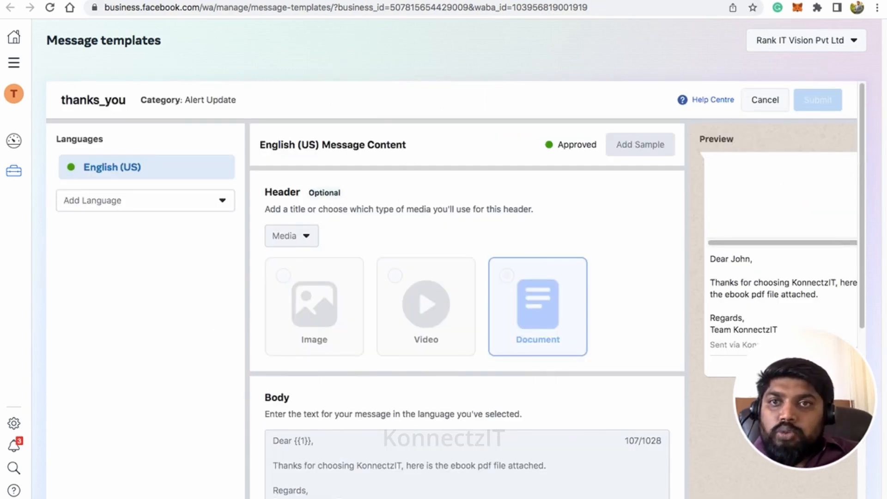
# Step: In KonnectzIT, give the WhatsApp step WhatsappCloudApi Account #1 and the Send Template Message action
pyautogui.click(259, 1)
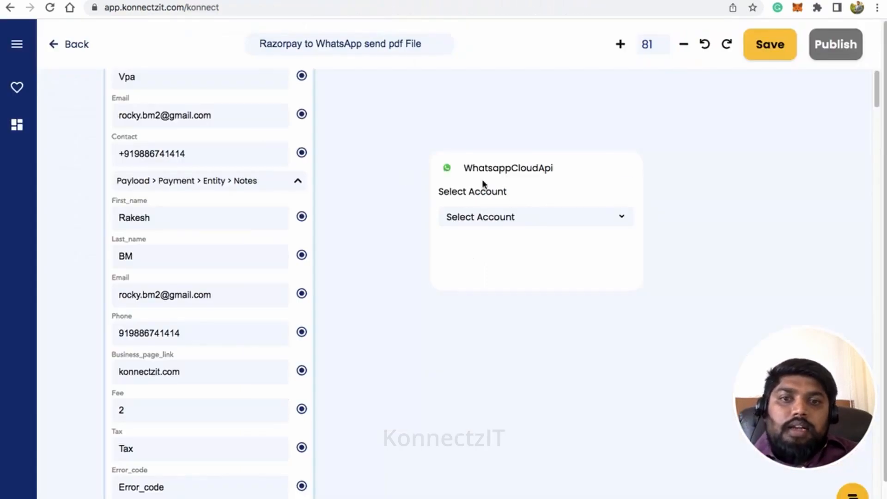
pyautogui.moveTo(496, 186); pyautogui.dragTo(479, 123)
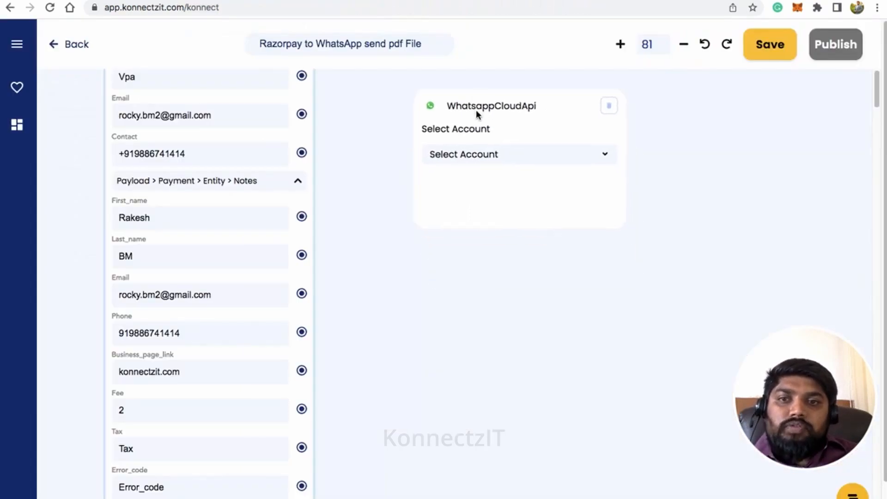
pyautogui.click(499, 160)
pyautogui.click(509, 201)
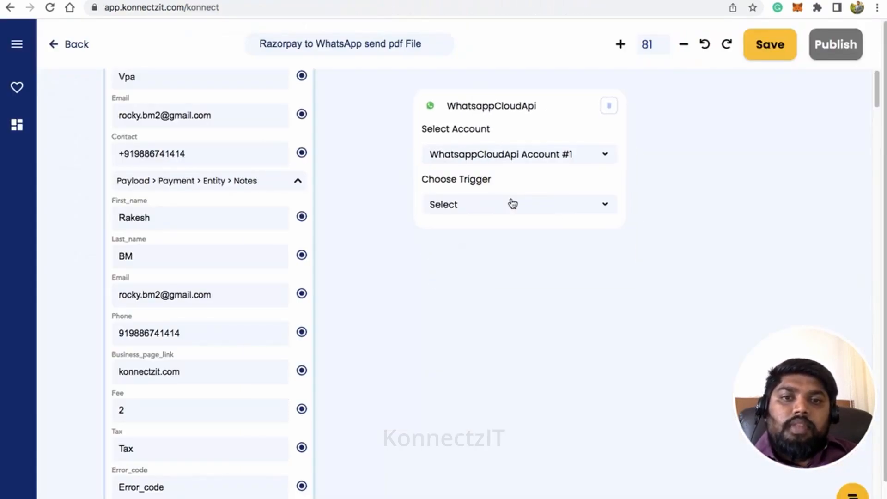
pyautogui.click(519, 208)
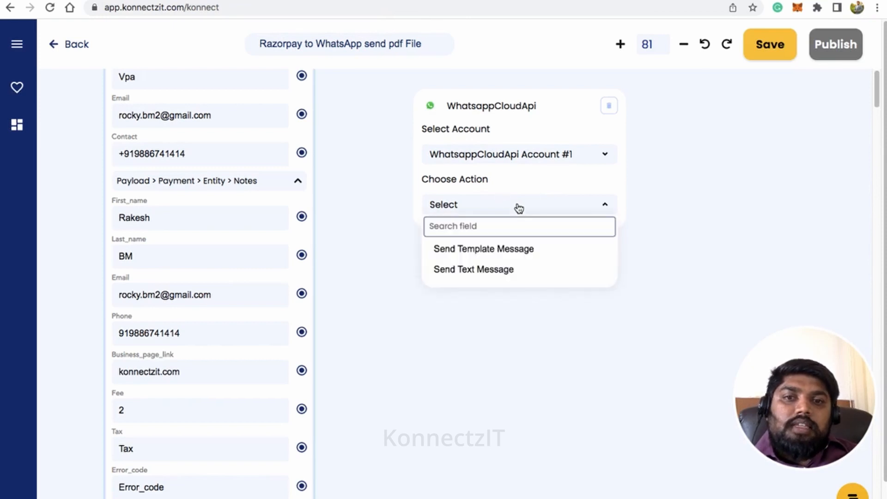
pyautogui.click(514, 251)
pyautogui.click(519, 254)
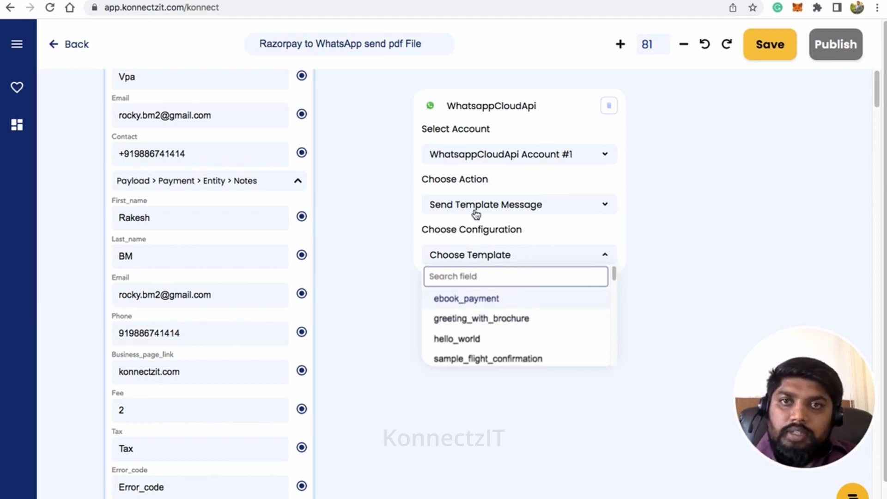
# Step: Cancel the thanks_you template editor and reload the WhatsApp templates page
pyautogui.click(402, 14)
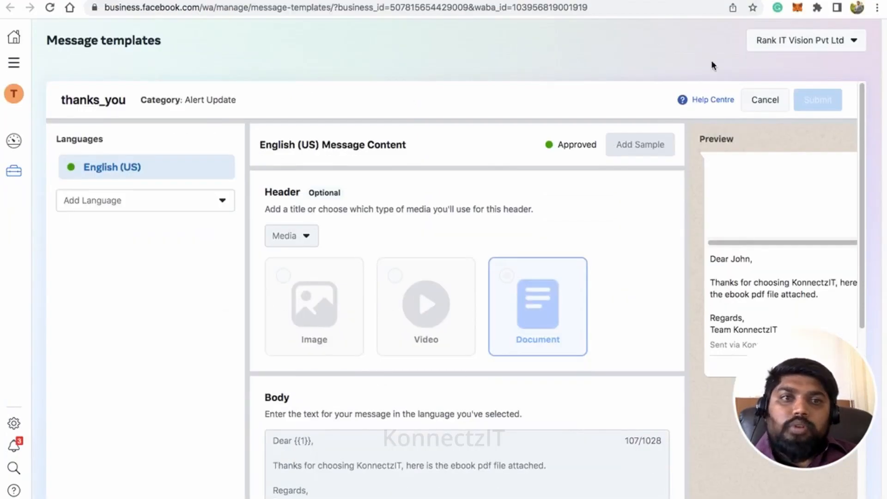
pyautogui.click(766, 126)
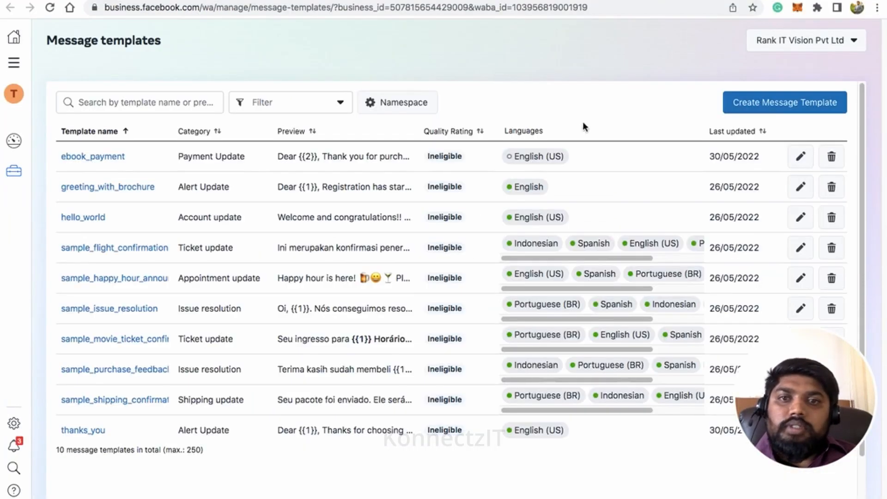
pyautogui.click(50, 7)
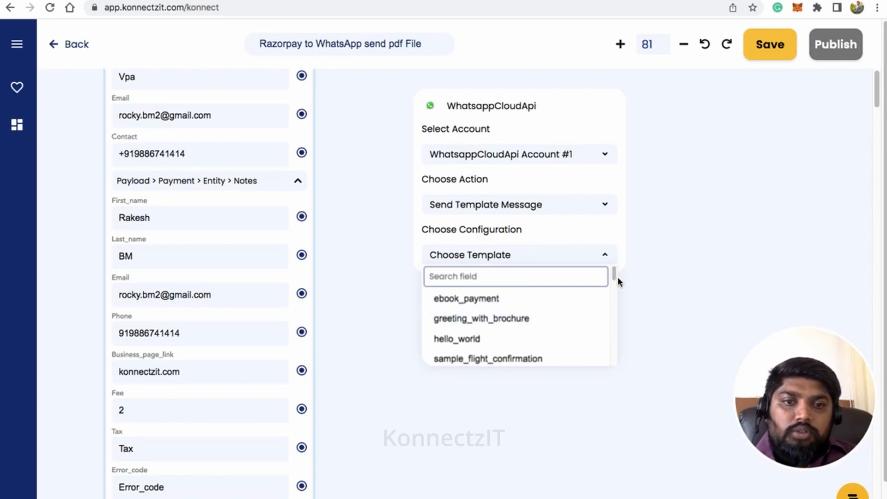
# Step: Choose the thanks_you template in en_US and map the Razorpay Phone value to the 'to' field
pyautogui.moveTo(616, 276); pyautogui.dragTo(622, 362)
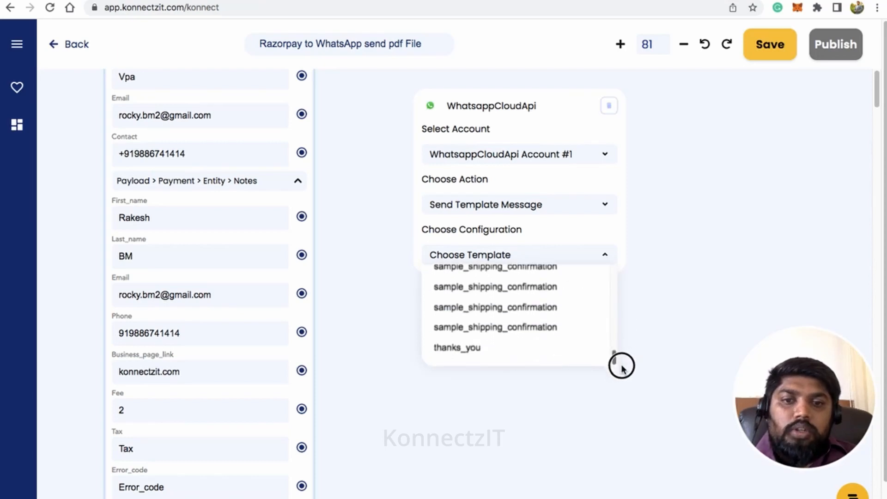
pyautogui.click(465, 354)
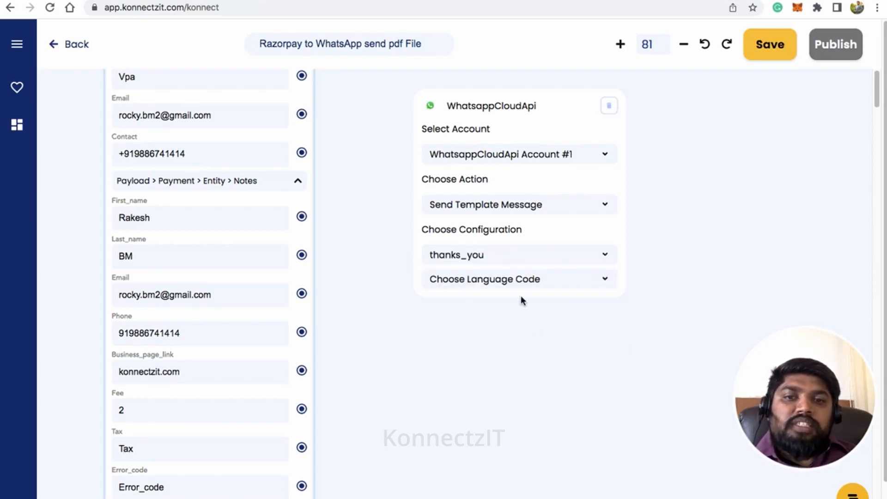
pyautogui.click(519, 286)
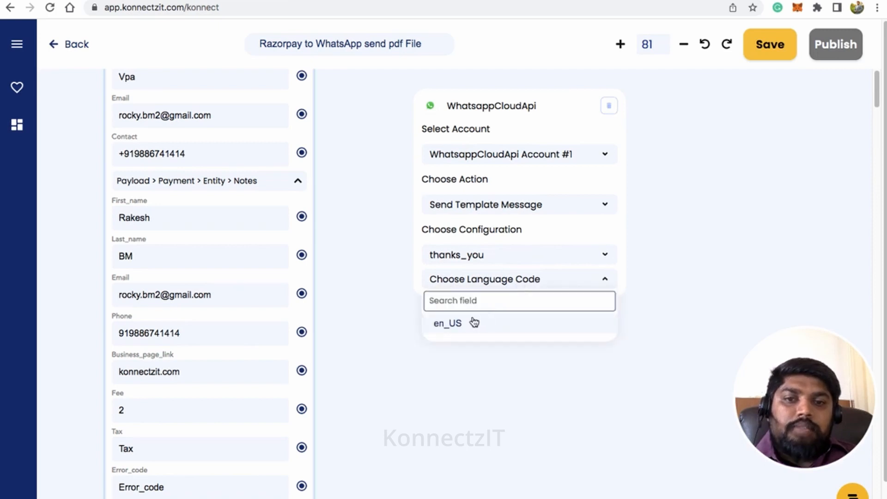
pyautogui.click(469, 324)
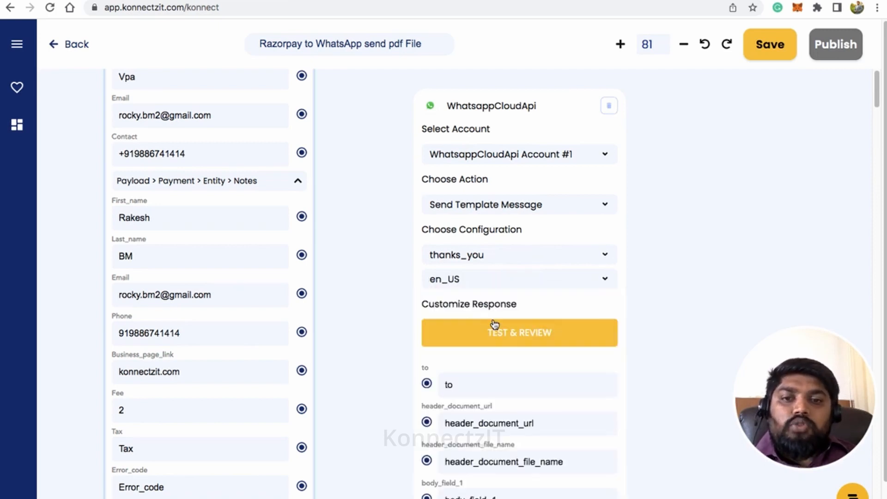
pyautogui.scroll(-1, 470, 312)
pyautogui.scroll(-3, 396, 352)
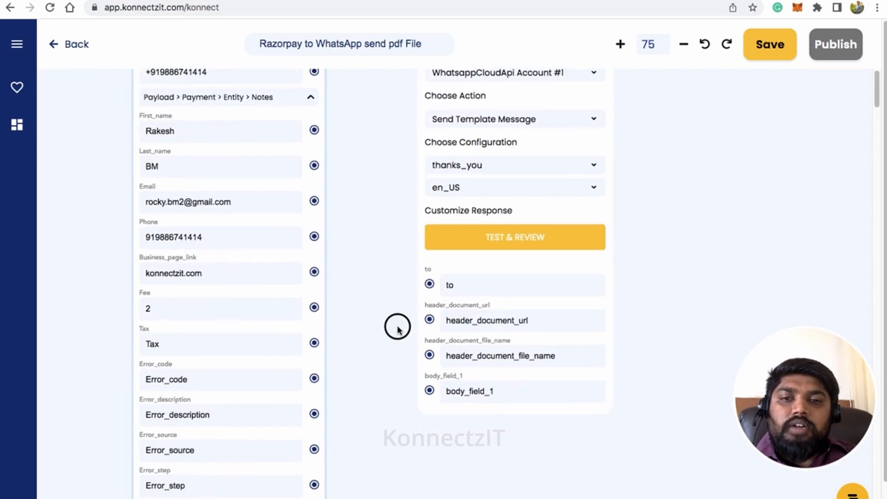
pyautogui.moveTo(315, 236); pyautogui.dragTo(430, 286)
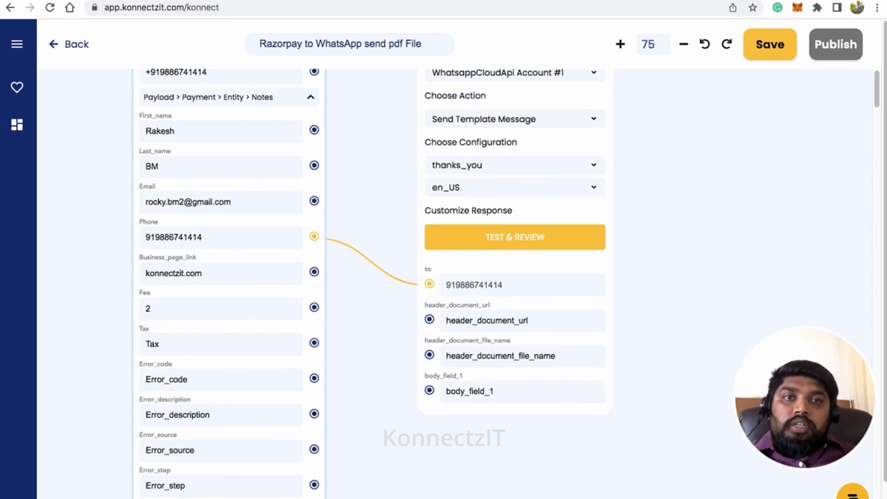
# Step: Copy the ebook PDF's web address and paste it into header_document_url
pyautogui.click(481, 0)
pyautogui.click(483, 11)
pyautogui.press('super+c')
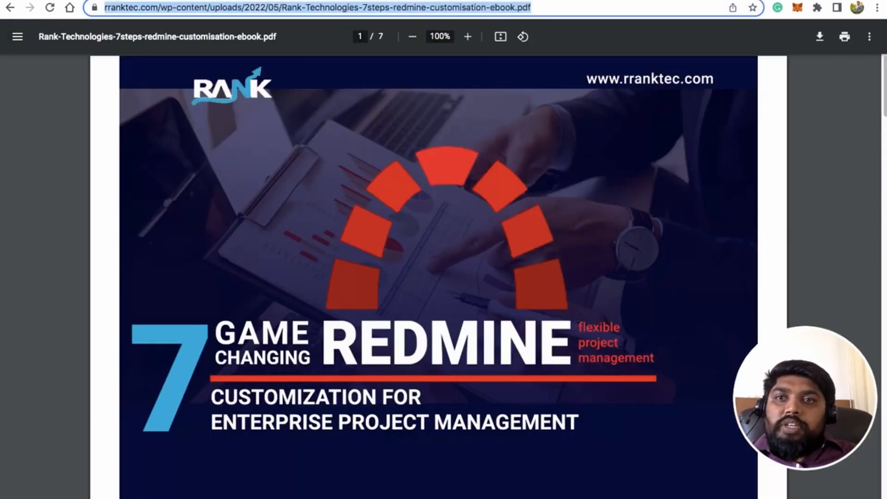
pyautogui.click(319, 0)
pyautogui.click(463, 319)
pyautogui.press('super+v')
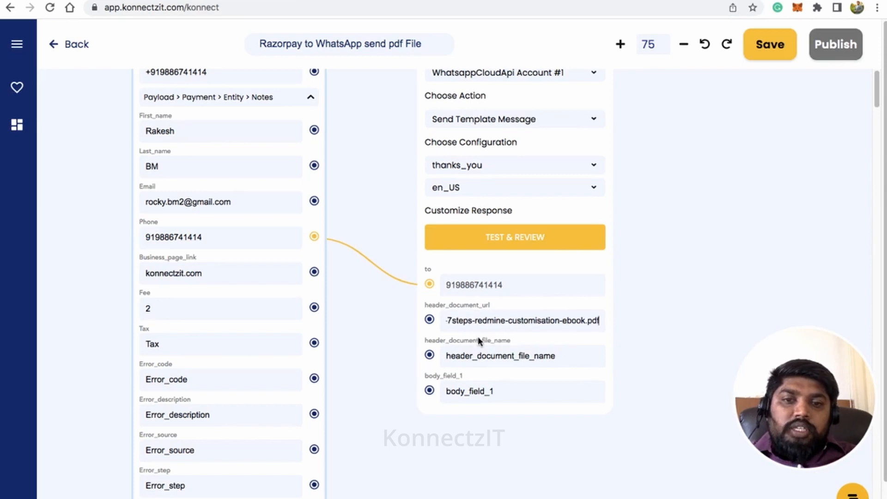
# Step: Name the header document 'Razorpay Ebook' and map First_name into body_field_1
pyautogui.click(484, 354)
pyautogui.write('Razorpa')
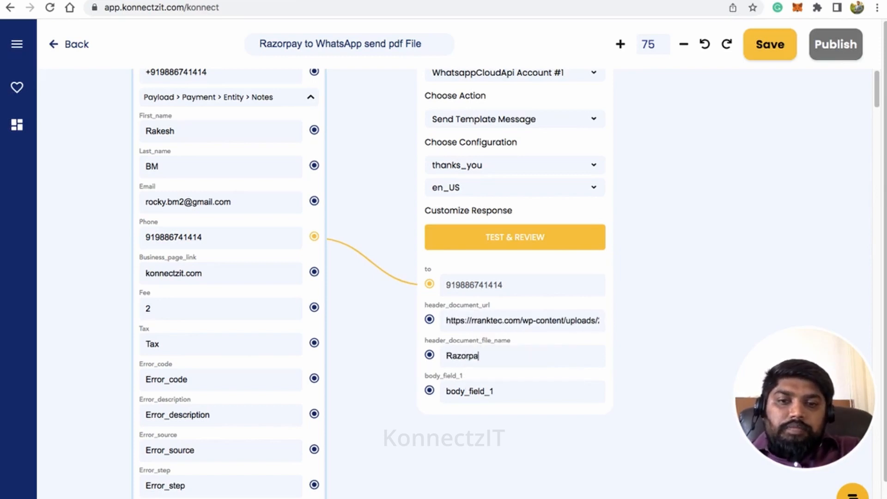
pyautogui.write('y Ebook')
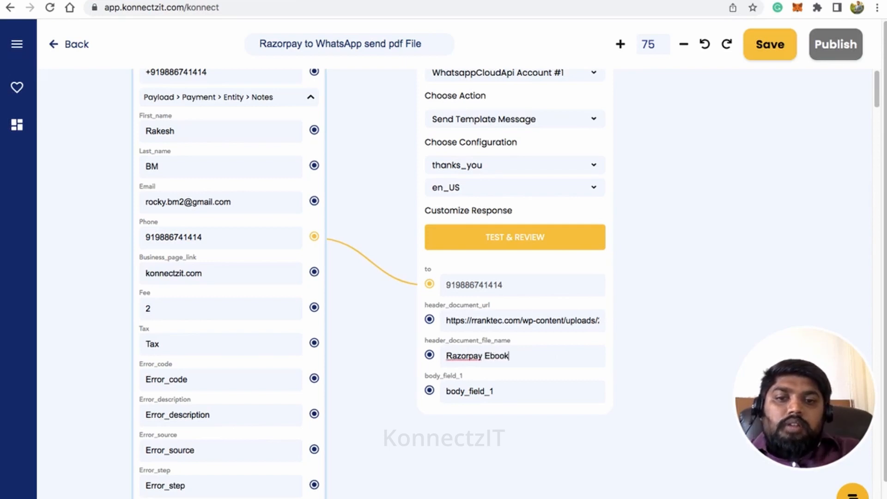
pyautogui.click(488, 391)
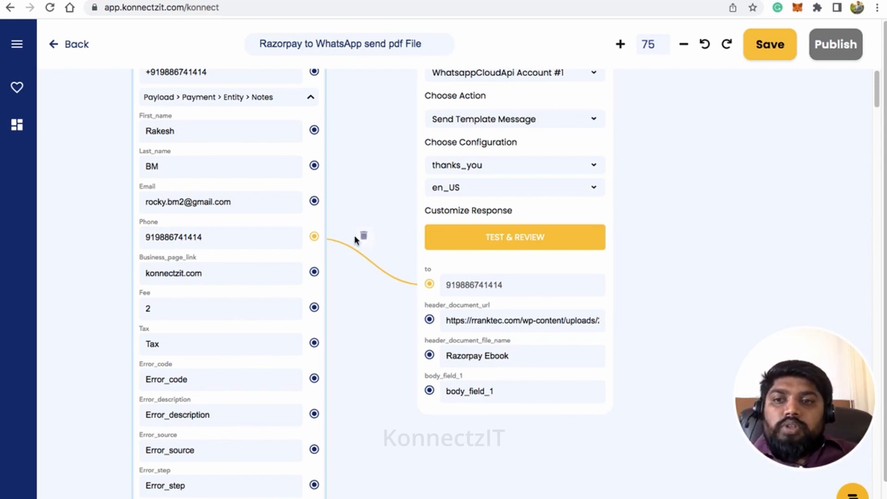
pyautogui.moveTo(314, 130); pyautogui.dragTo(429, 390)
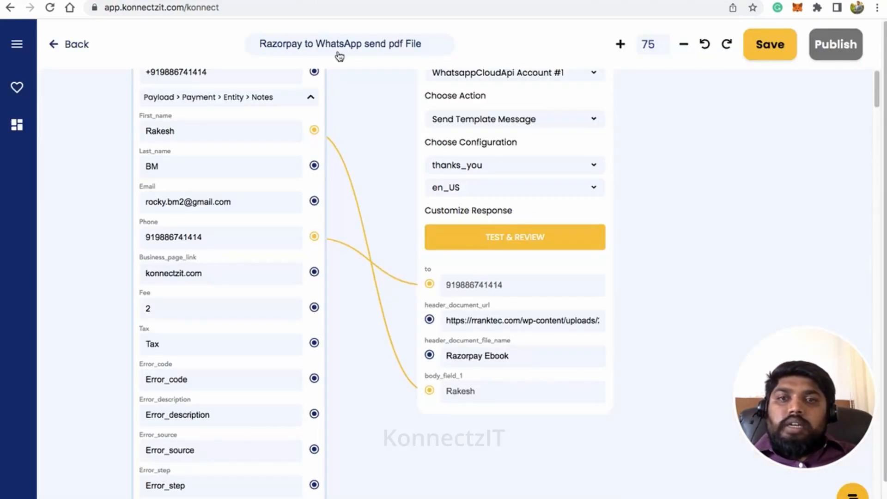
# Step: Send a test message, then download and open the Razorpay Ebook PDF in WhatsApp Web
pyautogui.click(520, 240)
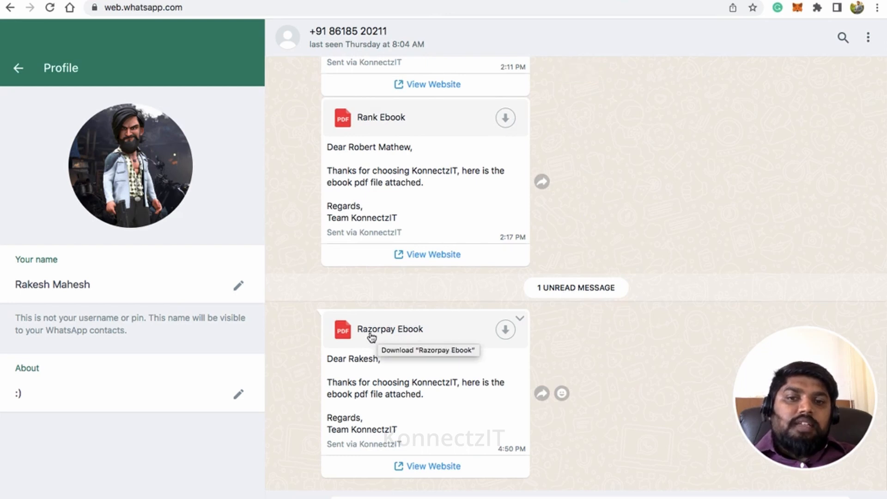
pyautogui.click(505, 330)
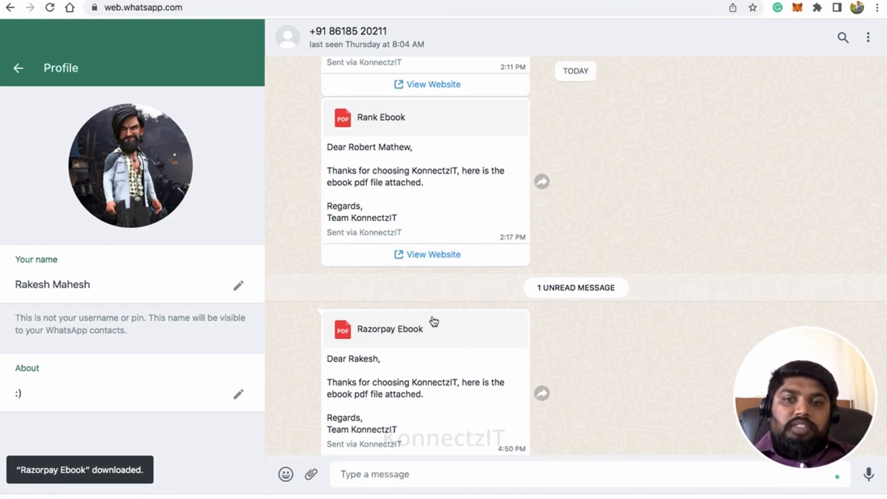
pyautogui.click(425, 328)
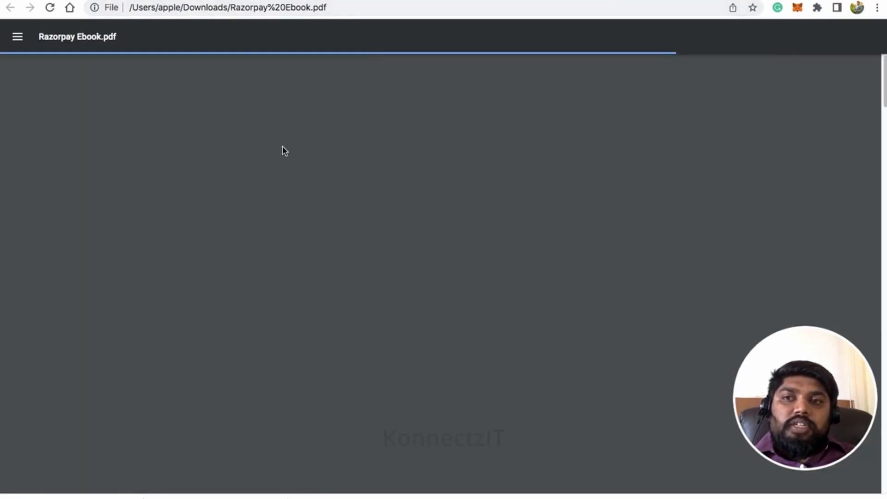
pyautogui.scroll(-10, 605, 173)
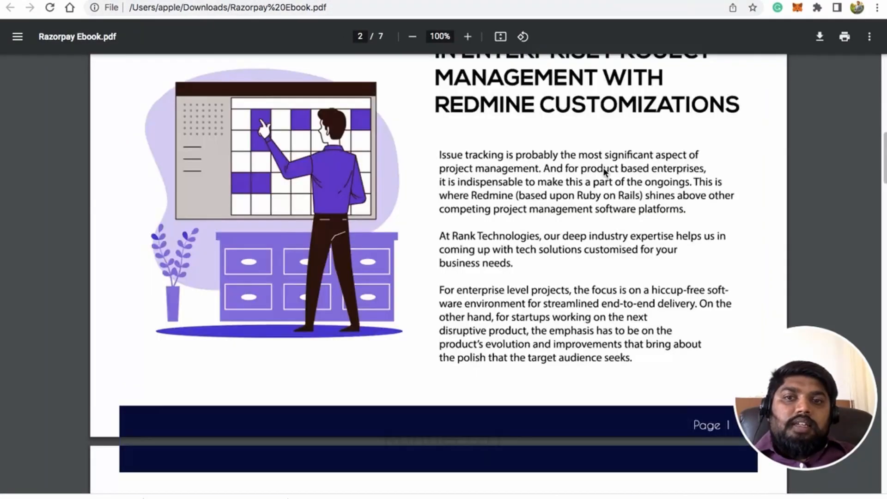
pyautogui.scroll(10, 605, 173)
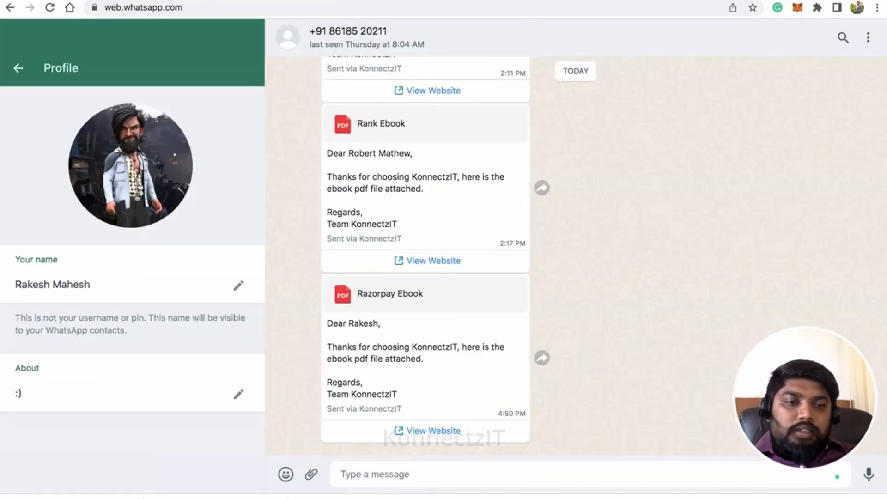
pyautogui.click(876, 498)
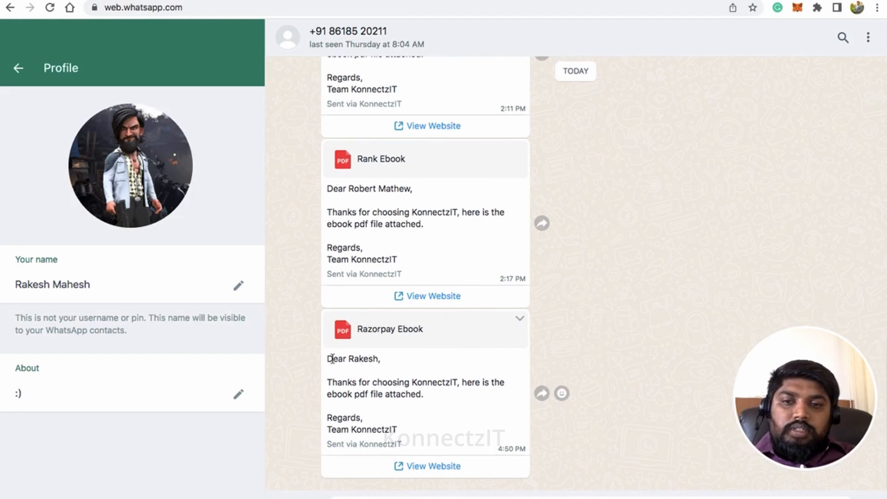
# Step: Check the personalised greeting and the ebook thank-you sentence in the received message
pyautogui.moveTo(332, 358); pyautogui.dragTo(396, 362)
pyautogui.moveTo(332, 382); pyautogui.dragTo(421, 394)
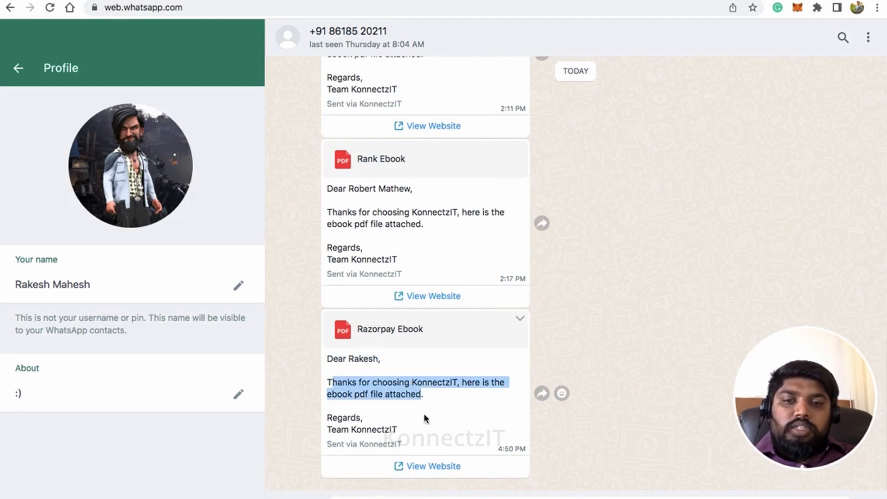
pyautogui.click(355, 445)
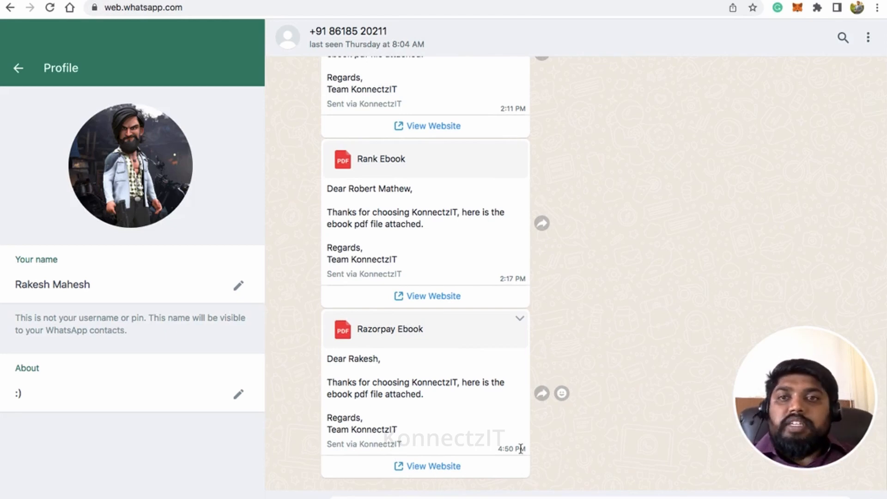
# Step: Collapse the Notes and Entity groups, centre both cards, and publish the konnect
pyautogui.hotkey('ctrl', 'Tab')
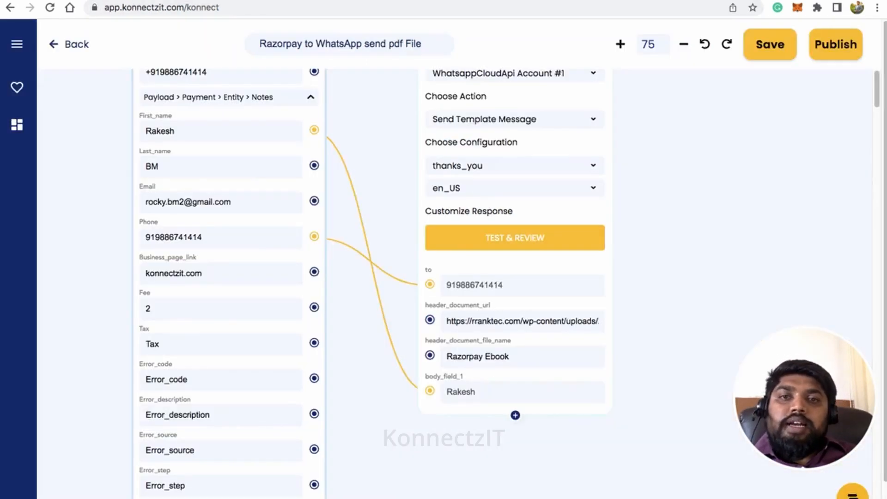
pyautogui.moveTo(670, 181); pyautogui.dragTo(709, 275)
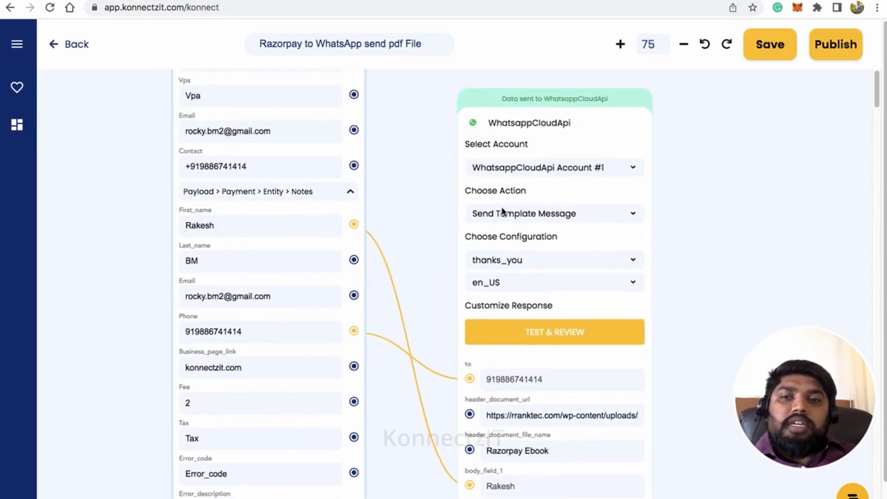
pyautogui.click(352, 193)
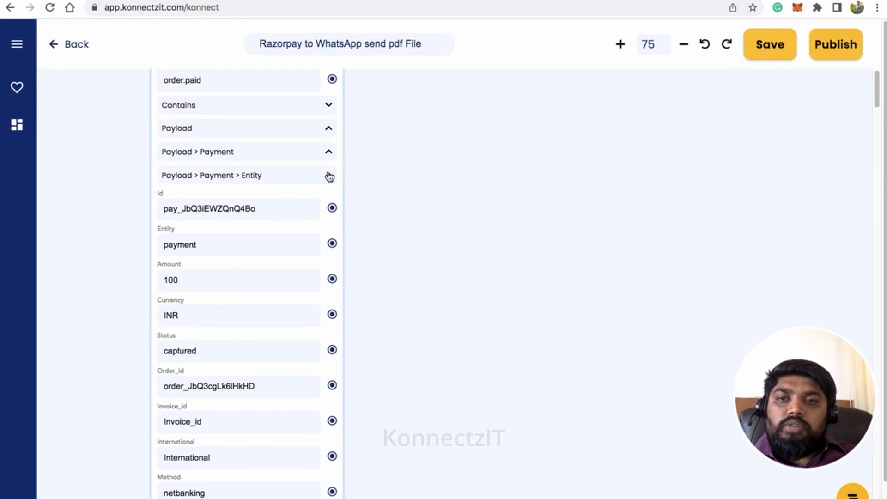
pyautogui.click(329, 176)
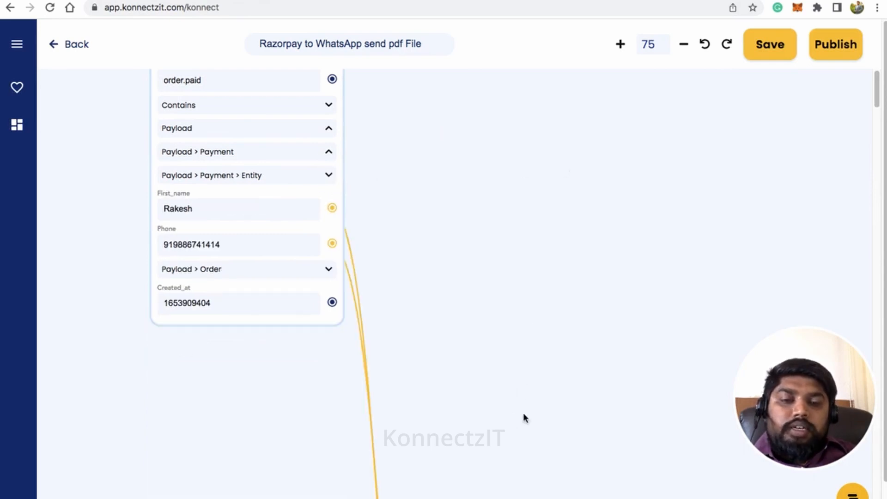
pyautogui.scroll(-5, 499, 312)
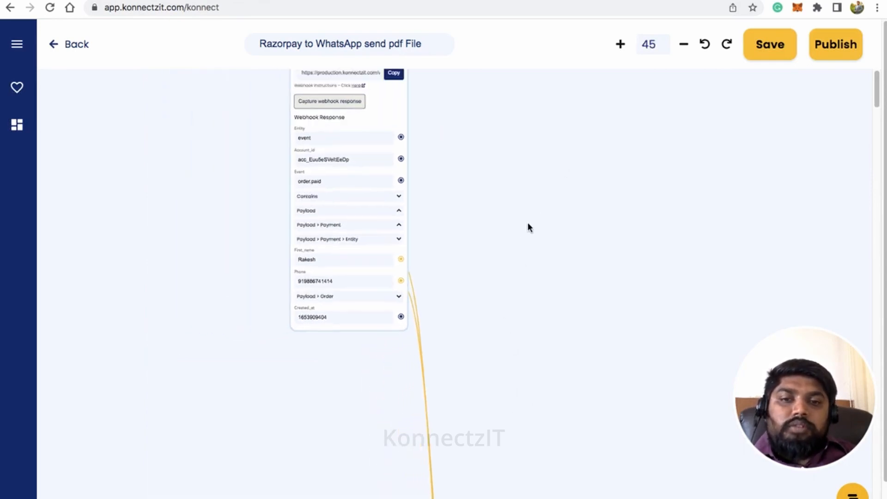
pyautogui.moveTo(528, 224); pyautogui.dragTo(427, 434)
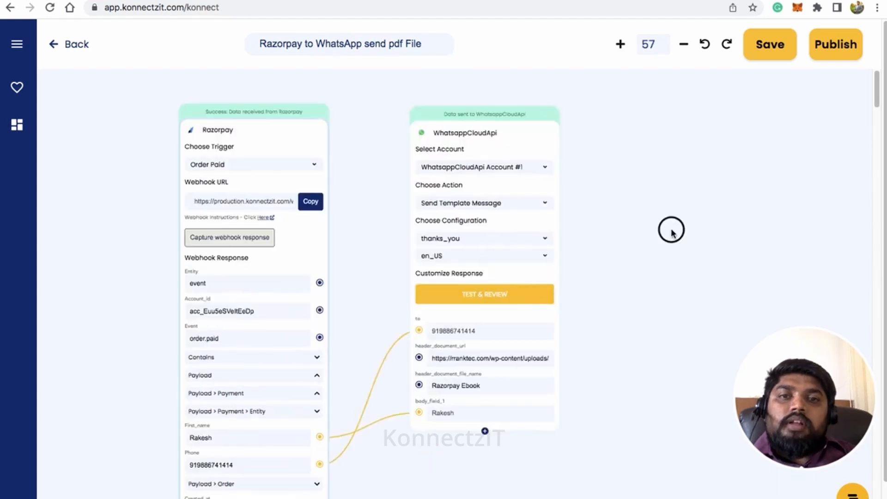
pyautogui.moveTo(670, 231); pyautogui.dragTo(697, 226)
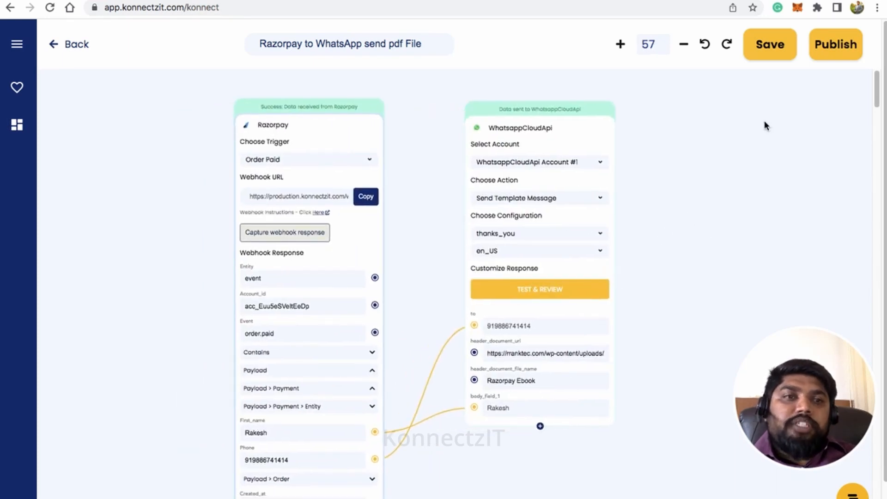
pyautogui.click(829, 50)
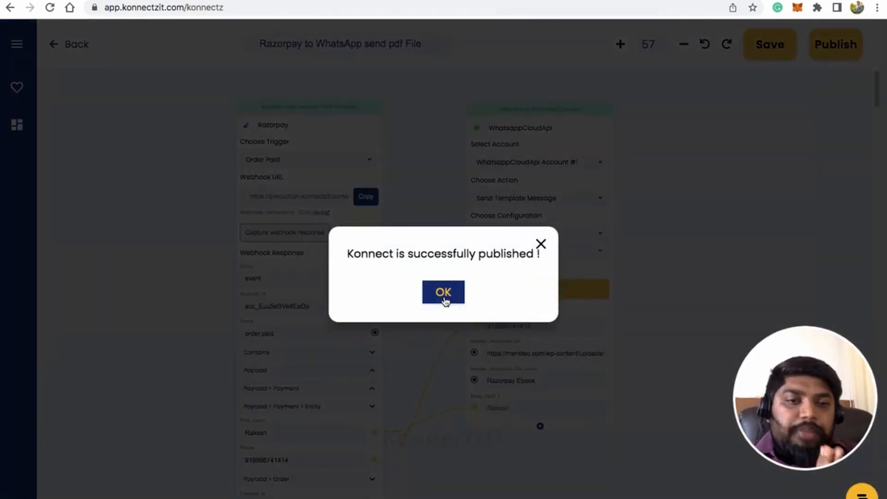
pyautogui.click(444, 298)
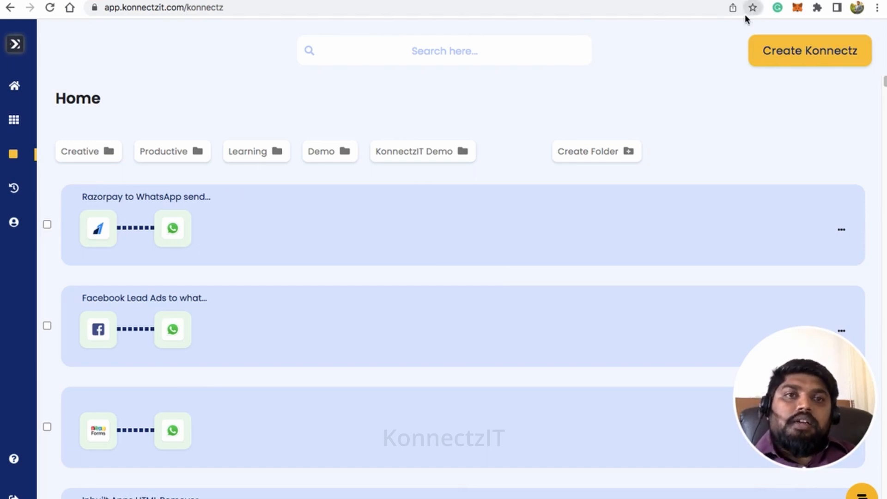
# Step: Copy the BotRocky payment page's rzp.io link from Razorpay and load it in the address bar
pyautogui.click(711, 0)
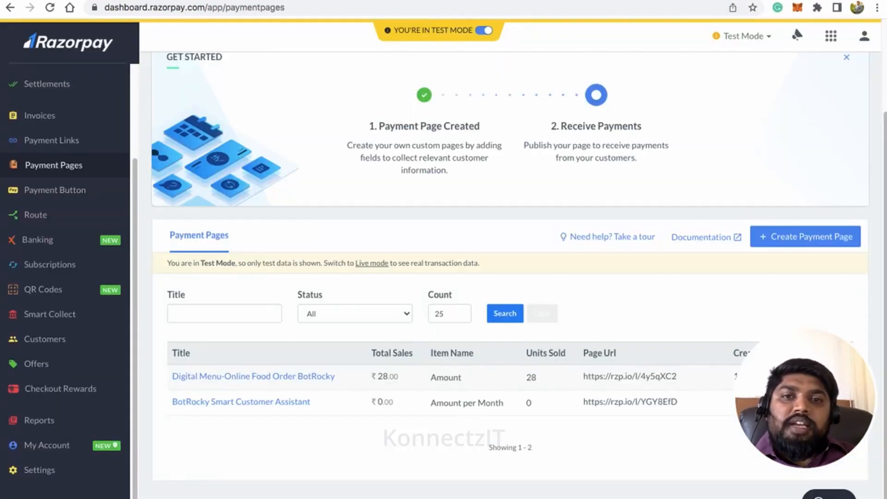
pyautogui.click(688, 376)
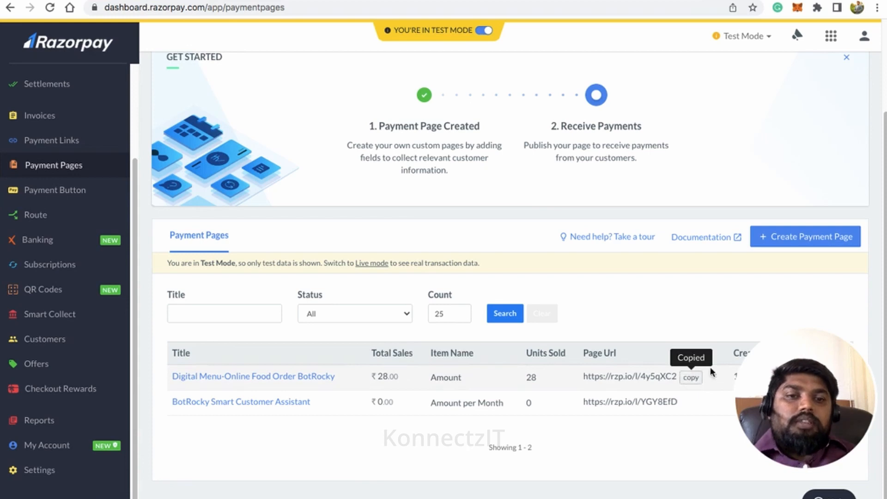
pyautogui.click(551, 1)
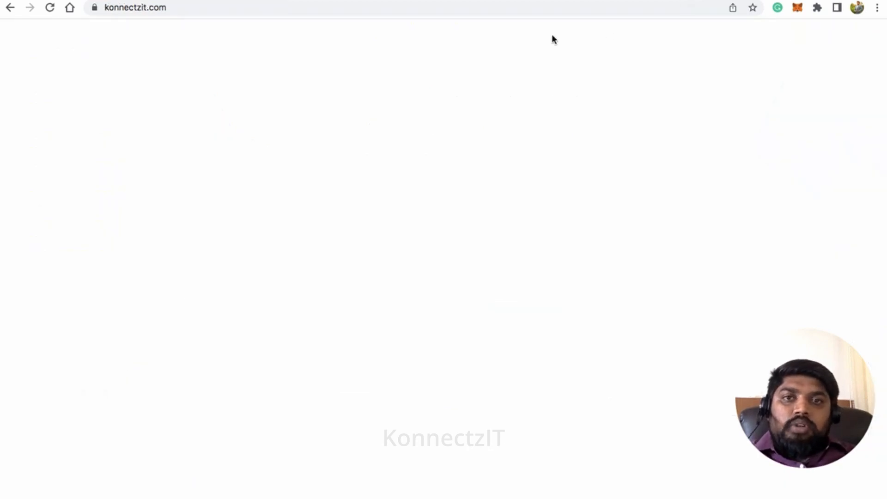
pyautogui.click(548, 7)
pyautogui.hotkey('ctrl', 'v')
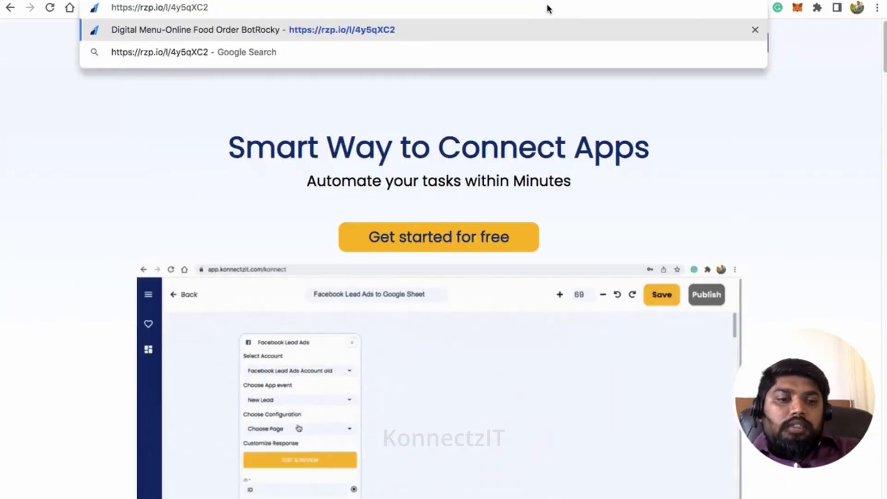
pyautogui.press('Return')
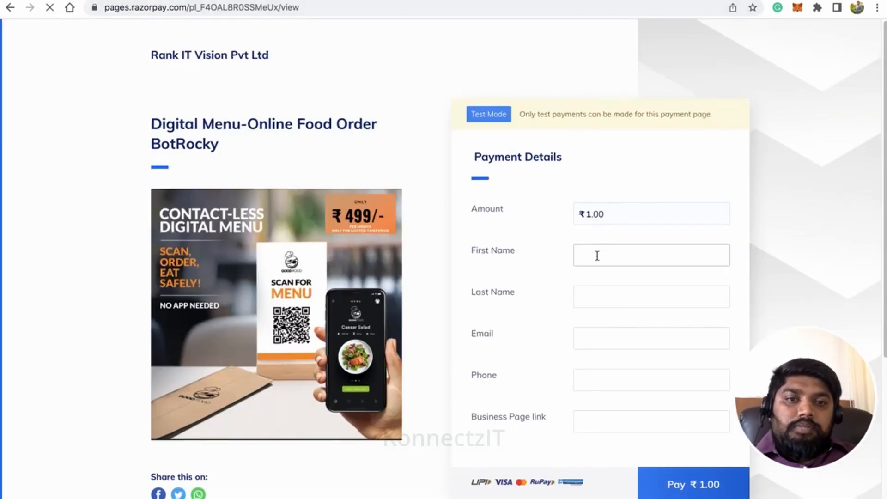
# Step: Autofill the payment form and overwrite the buyer's first and last name
pyautogui.click(597, 255)
pyautogui.click(658, 289)
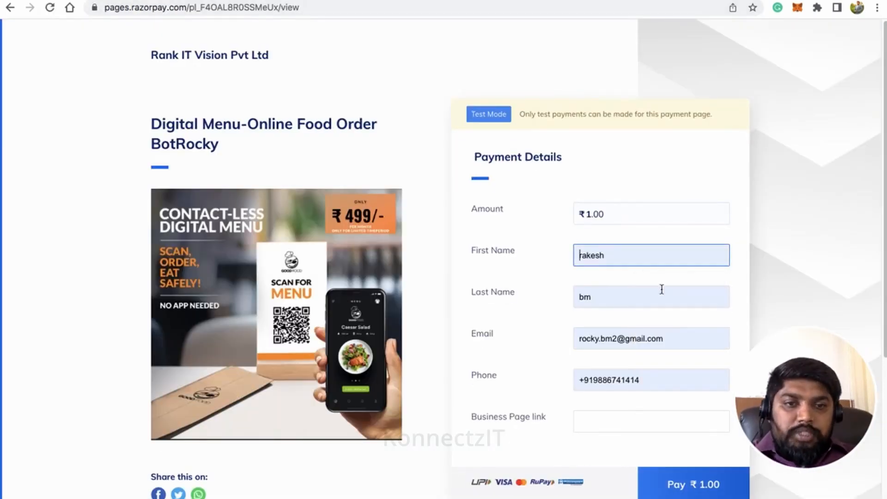
pyautogui.doubleClick(595, 254)
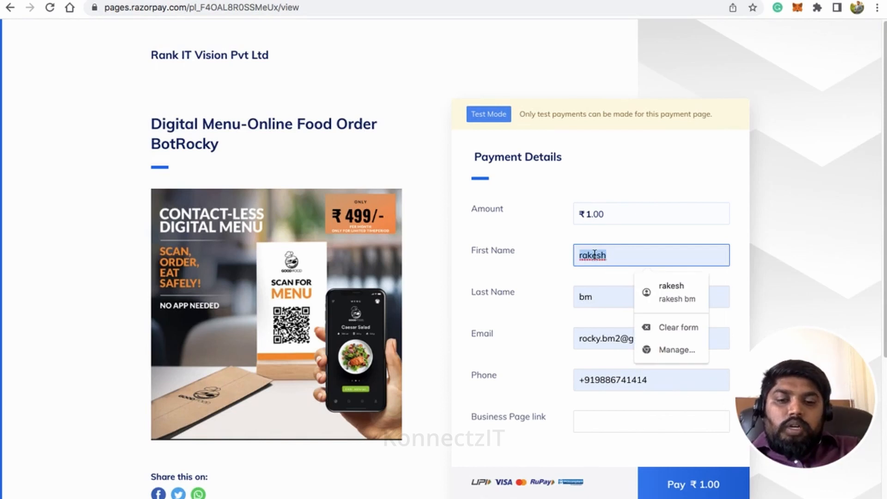
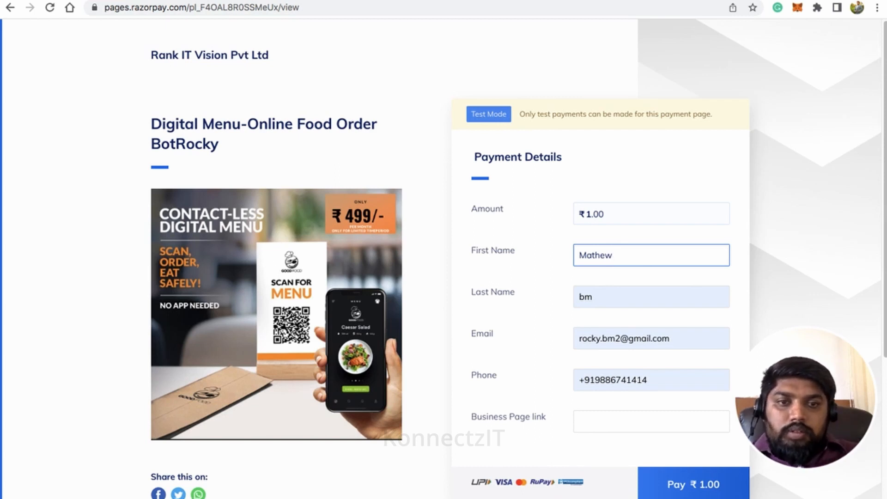
pyautogui.doubleClick(589, 297)
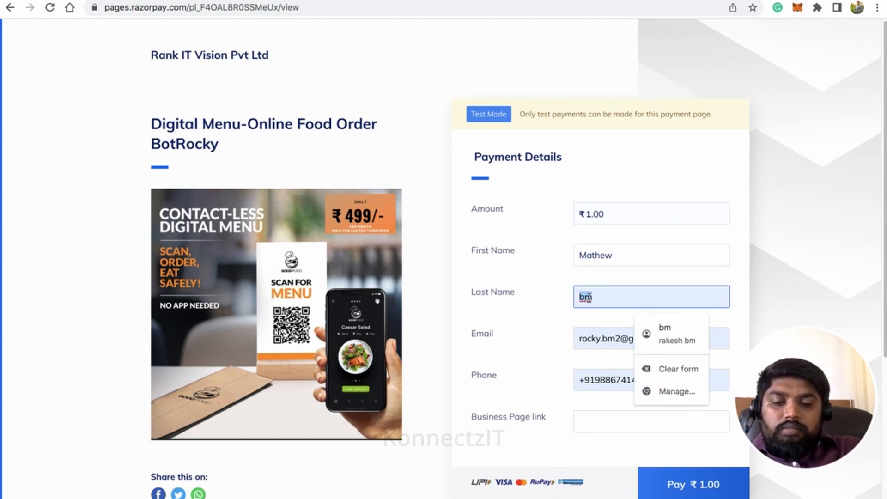
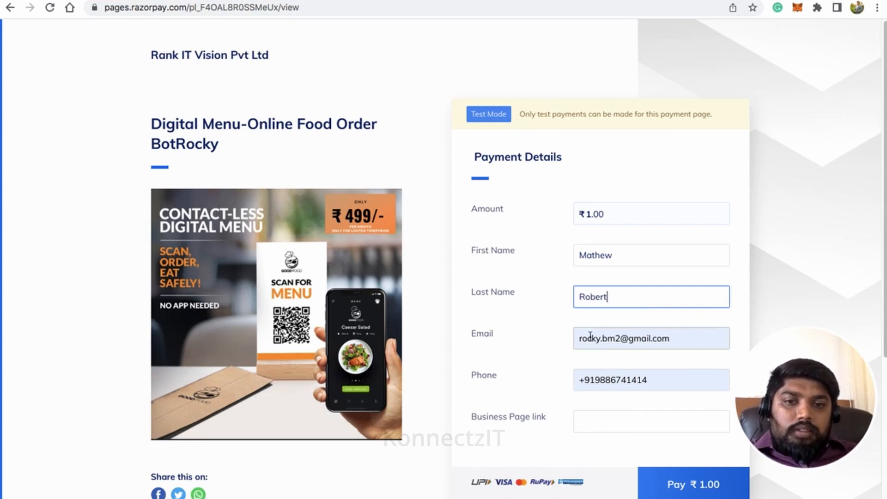
# Step: Remove the '+' from the phone, enter konnectzit.com as the business link, and submit the ₹1.00 payment
pyautogui.click(585, 381)
pyautogui.press('BackSpace')
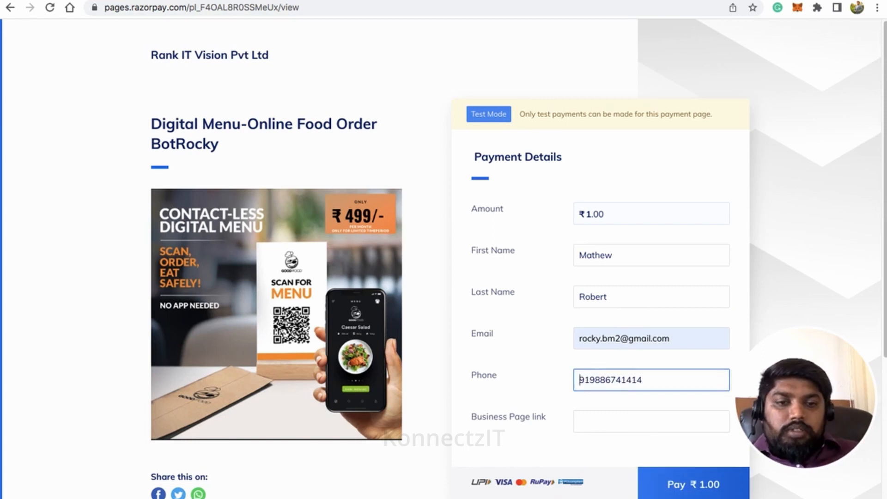
pyautogui.click(608, 421)
pyautogui.write('konn')
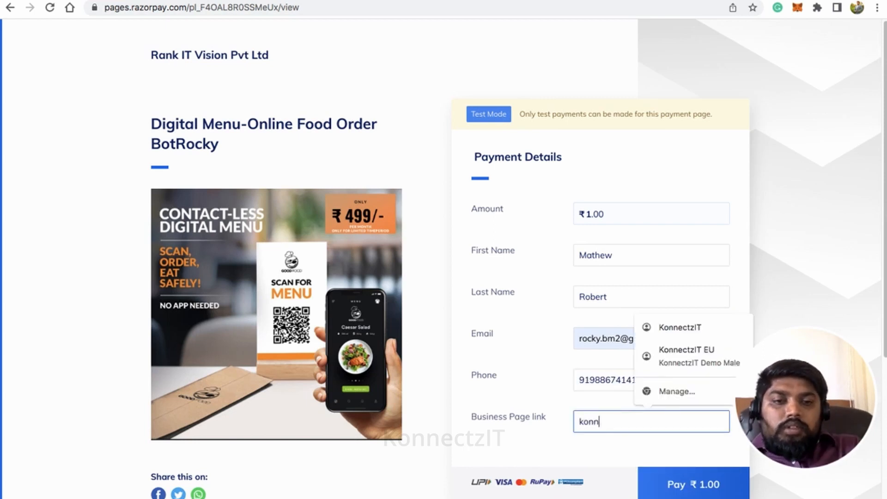
pyautogui.write('ectzit.')
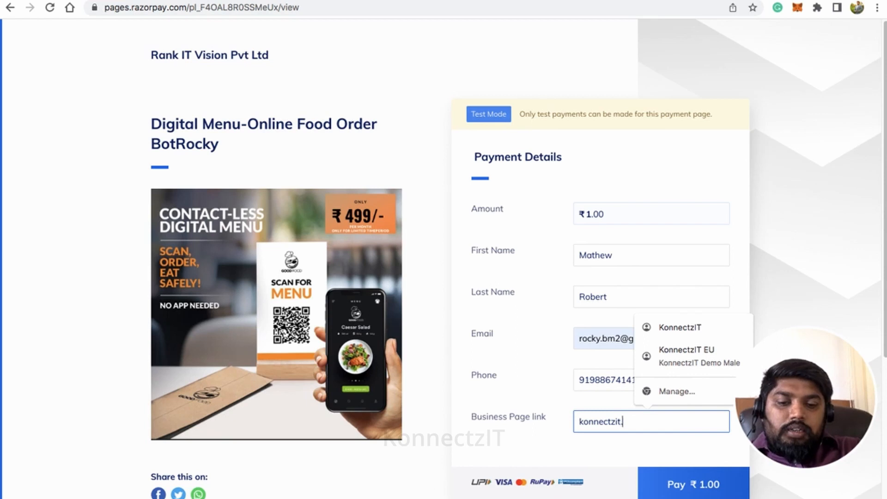
pyautogui.write('com')
pyautogui.click(587, 438)
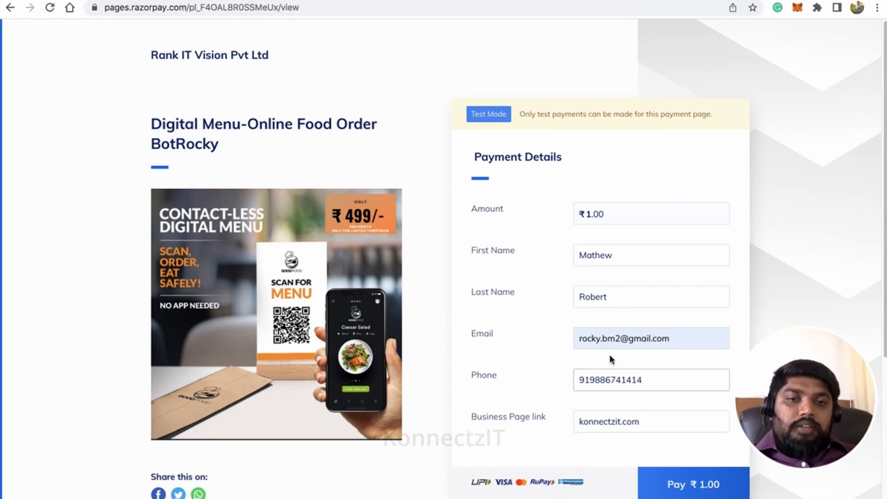
pyautogui.moveTo(580, 296); pyautogui.dragTo(607, 297)
pyautogui.doubleClick(598, 256)
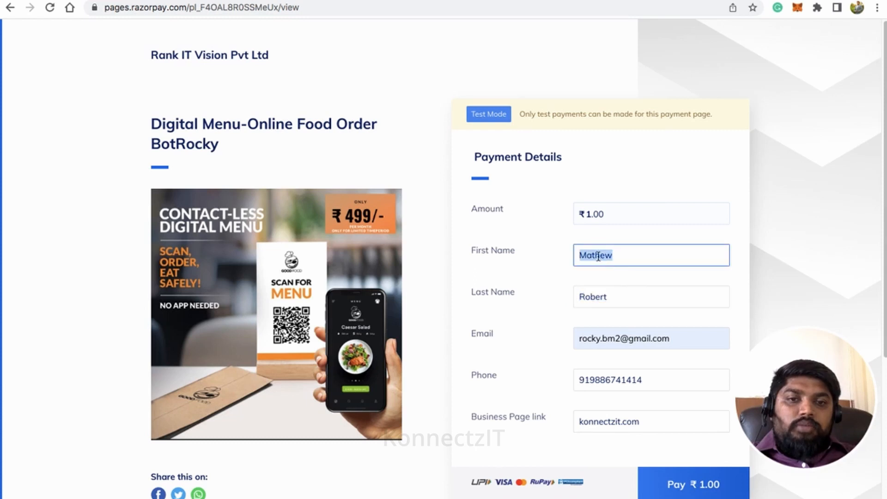
pyautogui.doubleClick(597, 379)
pyautogui.click(537, 393)
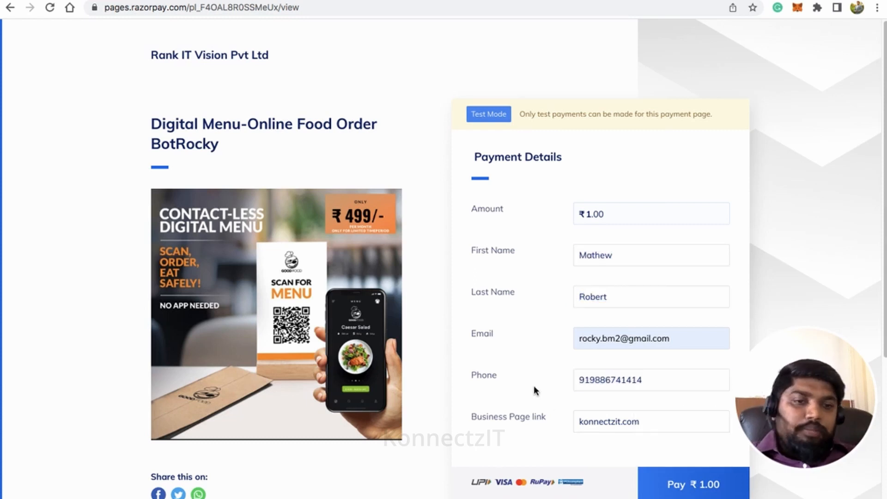
pyautogui.click(671, 483)
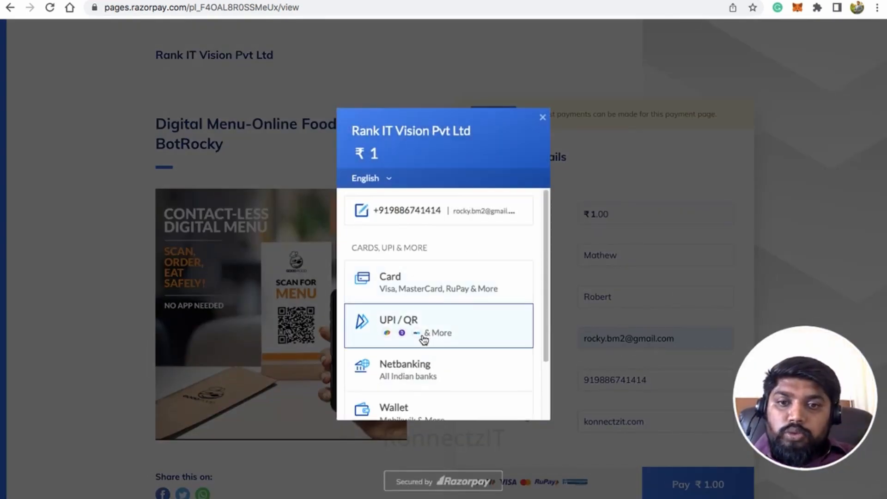
# Step: Pay ₹1 via HDFC netbanking, mark the demo payment Success, and return to KonnectzIT
pyautogui.click(429, 362)
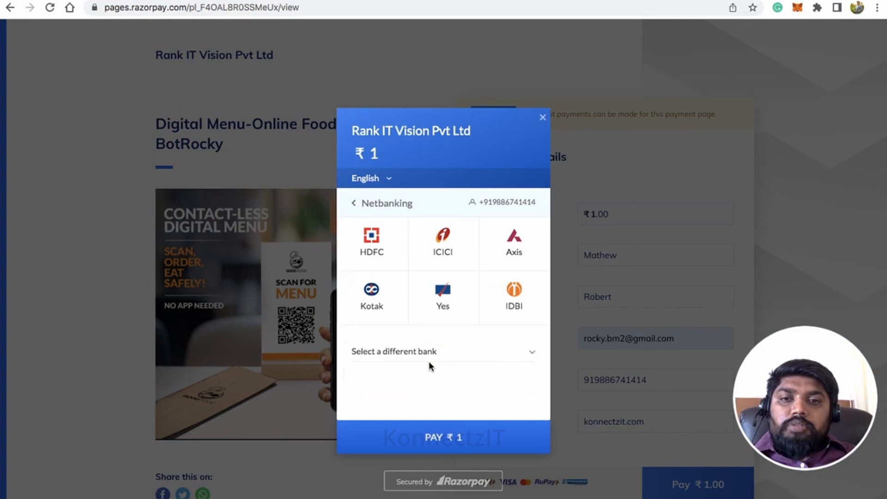
pyautogui.click(382, 250)
pyautogui.click(442, 450)
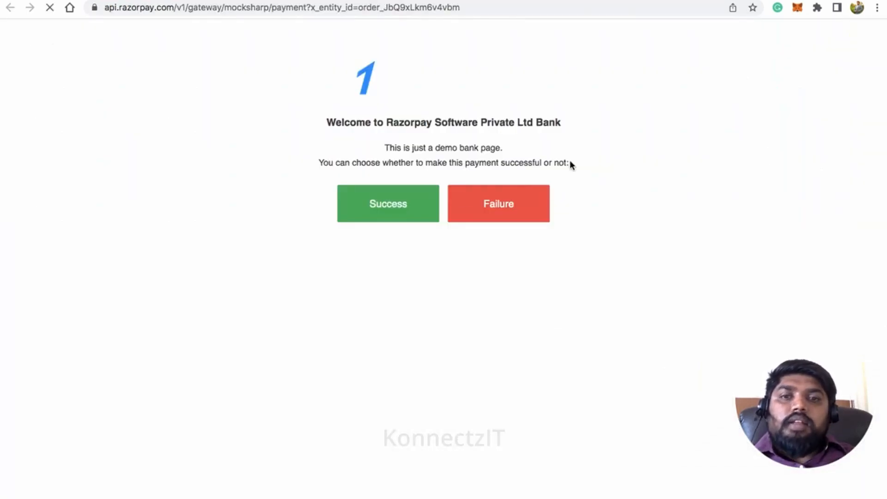
pyautogui.click(418, 203)
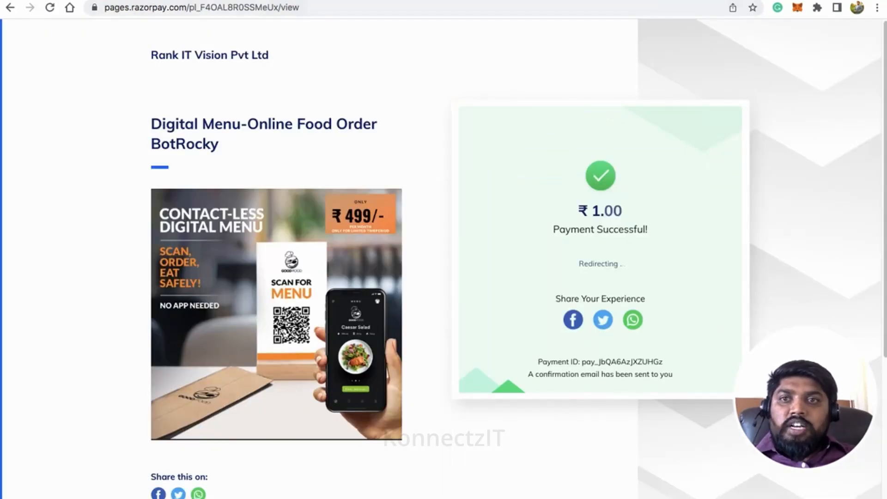
pyautogui.click(236, 1)
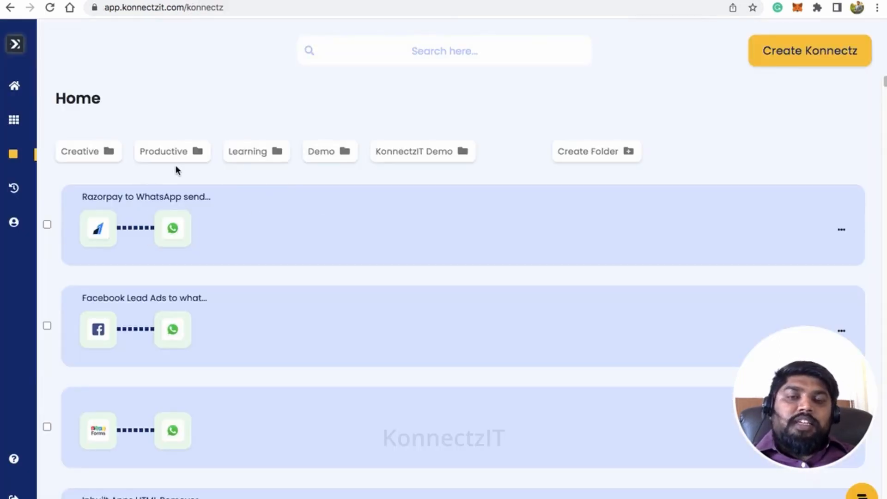
# Step: In WhatsApp Web, highlight the greeting and thank-you text of the new 4:52 PM Razorpay Ebook message
pyautogui.click(485, 1)
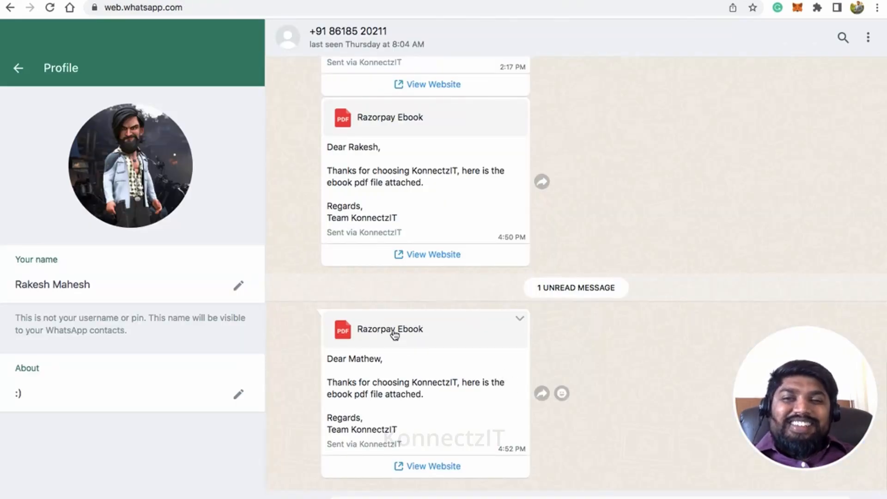
pyautogui.moveTo(333, 359); pyautogui.dragTo(386, 362)
pyautogui.moveTo(333, 383); pyautogui.dragTo(465, 400)
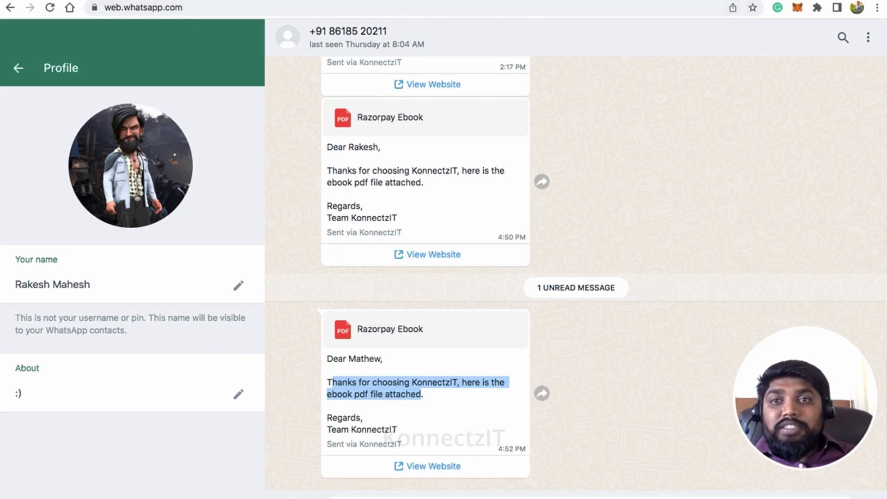
pyautogui.click(326, 1)
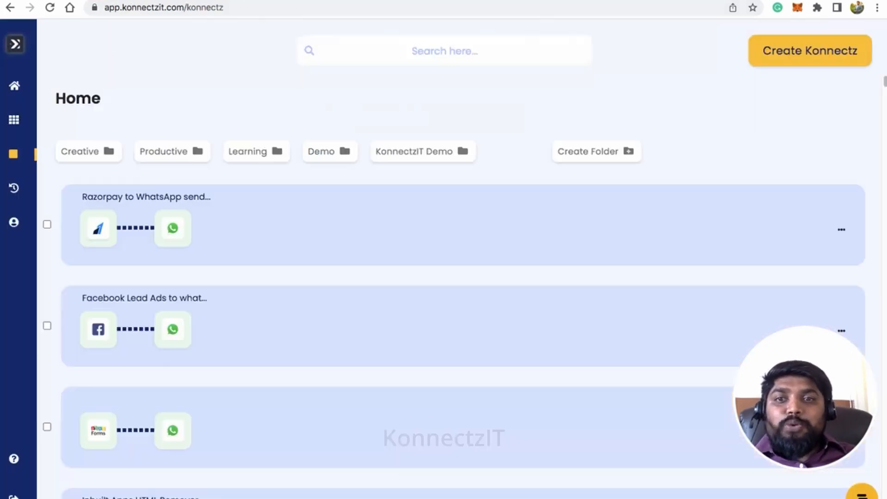
# Step: Open the Razorpay to WhatsApp send pdf File konnect in the editor and hide the app side panel
pyautogui.click(386, 218)
pyautogui.click(531, 290)
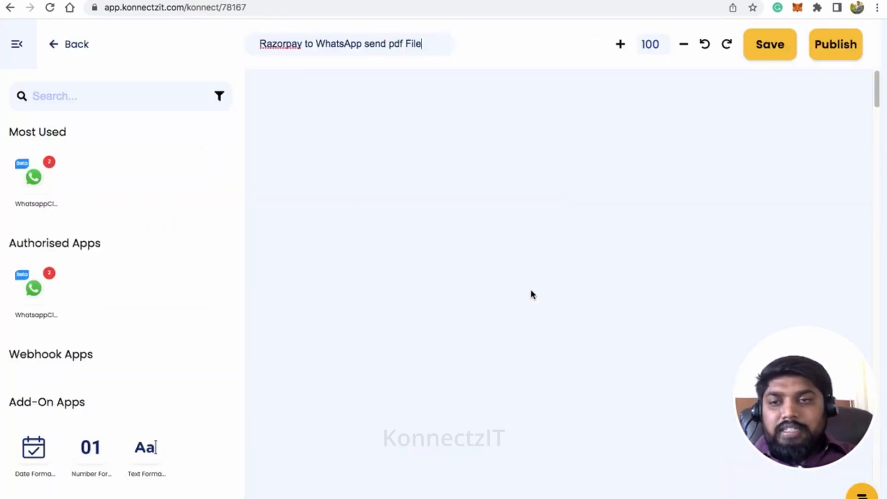
pyautogui.click(18, 45)
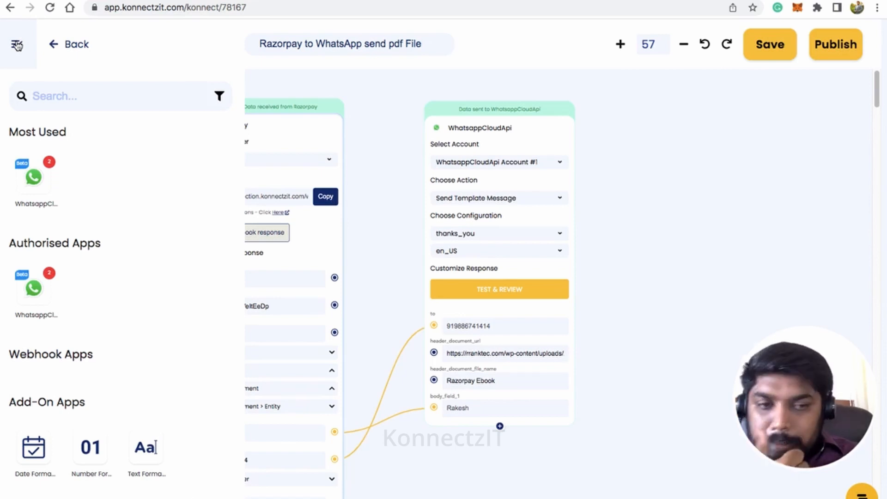
pyautogui.click(18, 44)
# Step: Pan and zoom the canvas so the Order Paid trigger and WhatsApp template nodes are centred
pyautogui.moveTo(393, 160); pyautogui.dragTo(422, 138)
pyautogui.scroll(-1, 423, 139)
pyautogui.scroll(2, 423, 140)
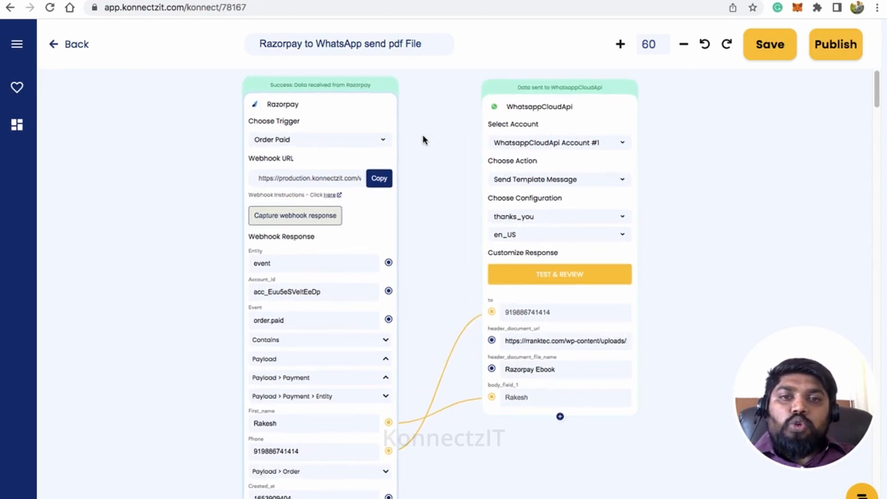
pyautogui.scroll(2, 423, 136)
pyautogui.moveTo(423, 145); pyautogui.dragTo(403, 145)
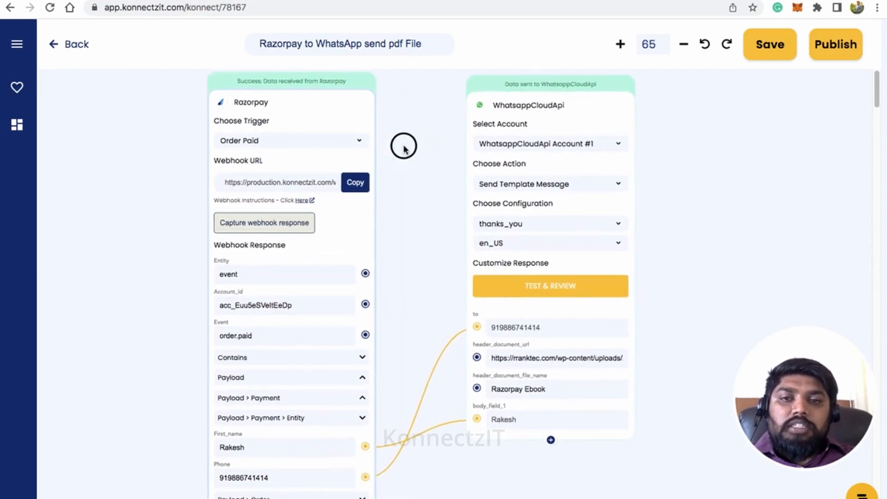
pyautogui.scroll(-1, 403, 146)
pyautogui.scroll(-1, 403, 150)
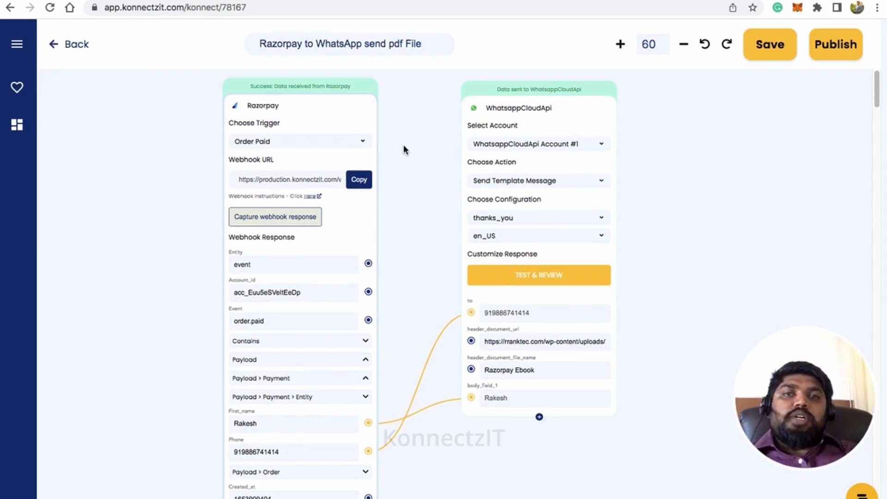